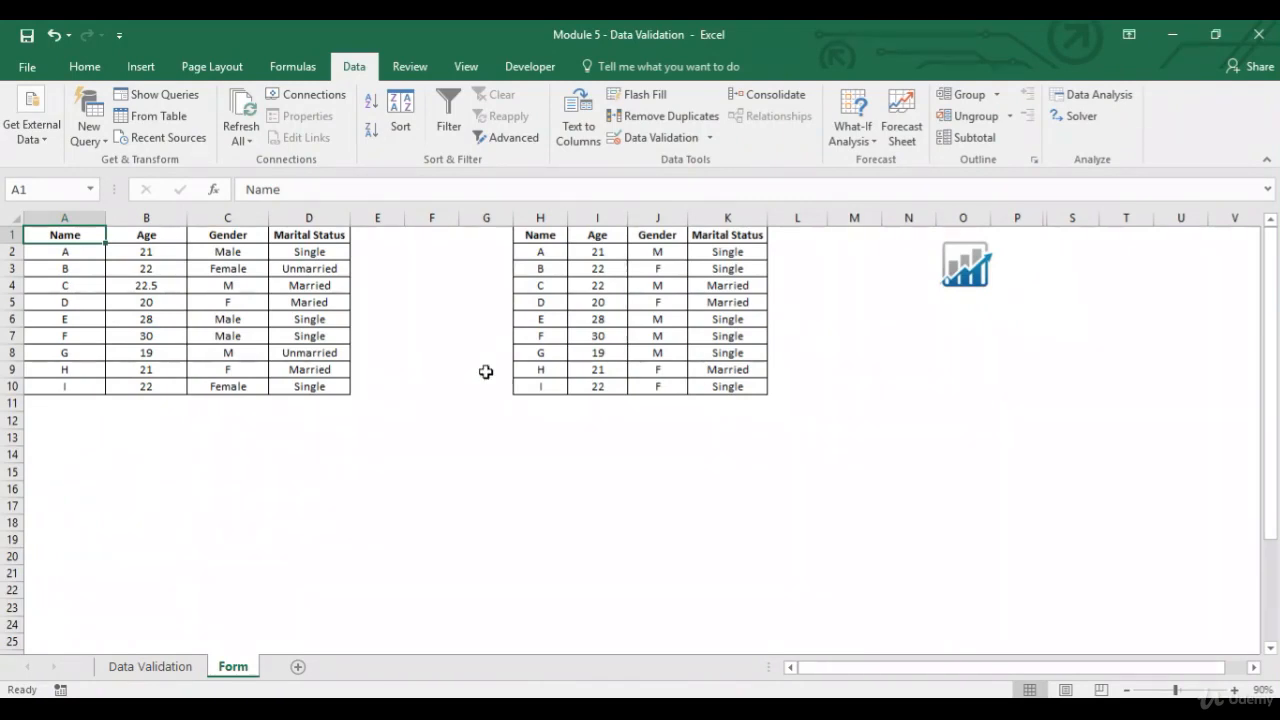
- Examine the name, age, gender and marital status columns of the table in A1:D10, checking the gender entries in C2:C5
left_click_drag(78, 252, 78, 385)
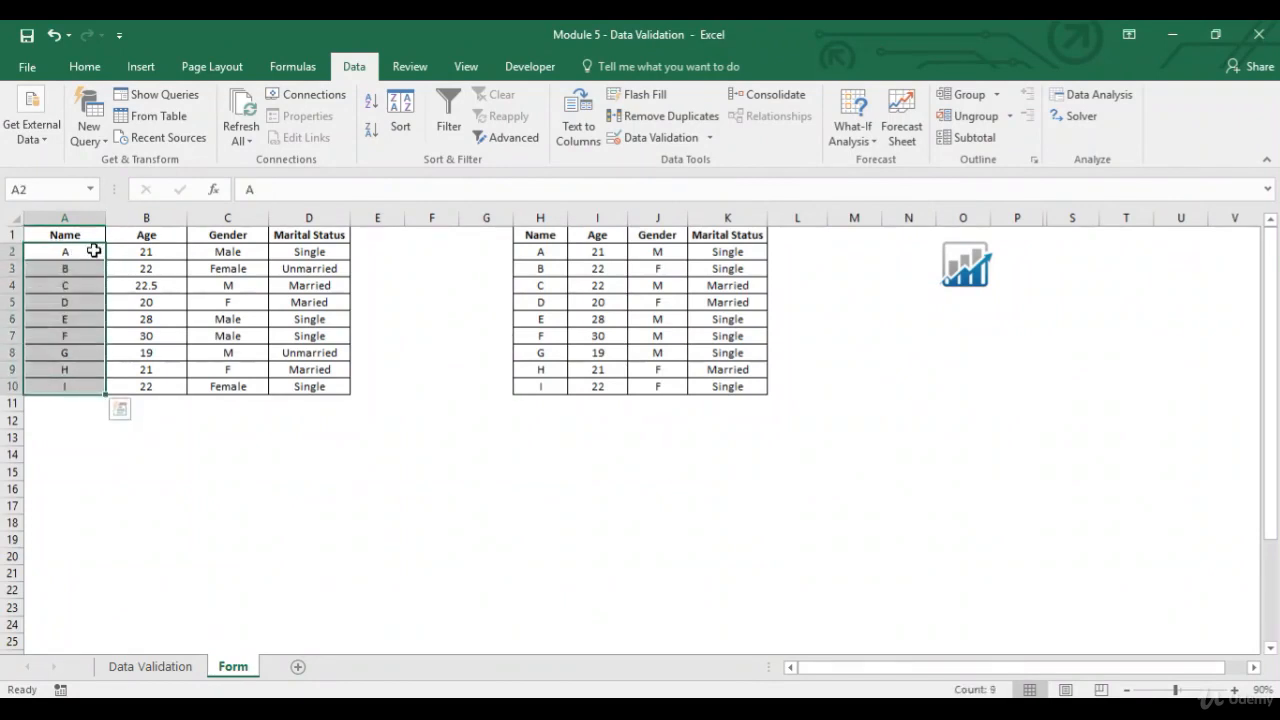
left_click(102, 235)
left_click(132, 235)
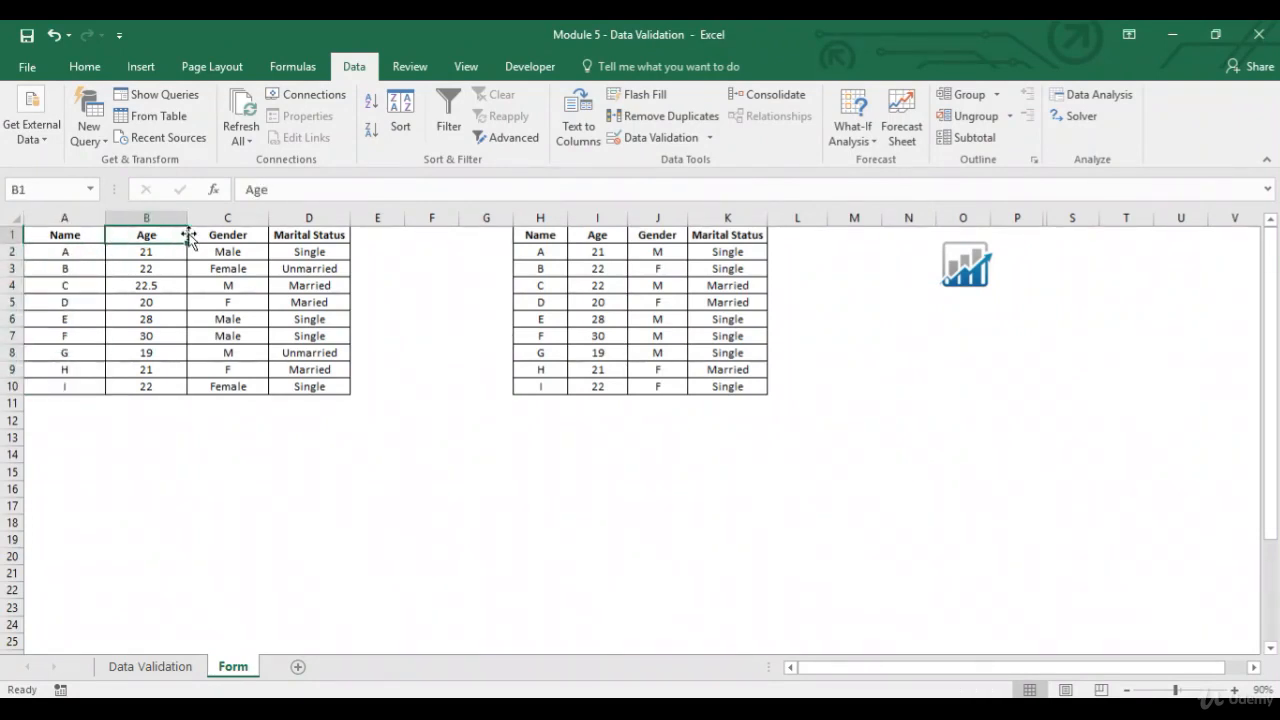
left_click(202, 236)
left_click(292, 237)
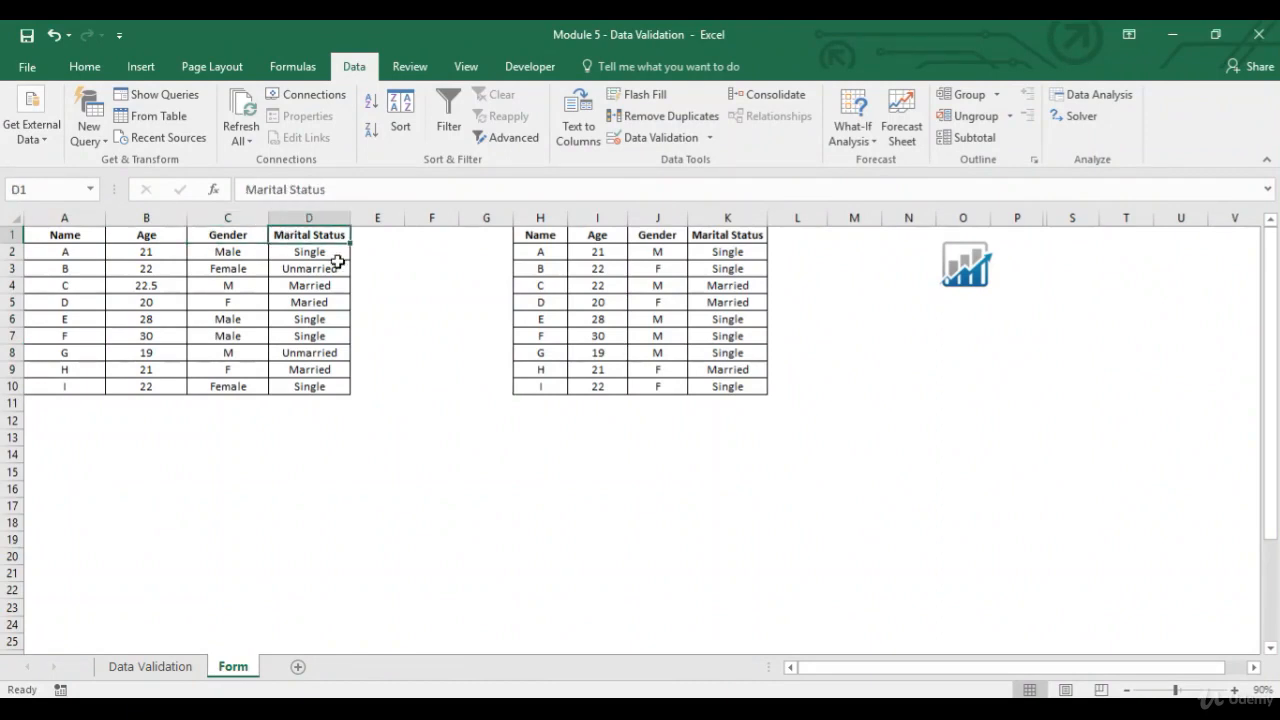
left_click(255, 237)
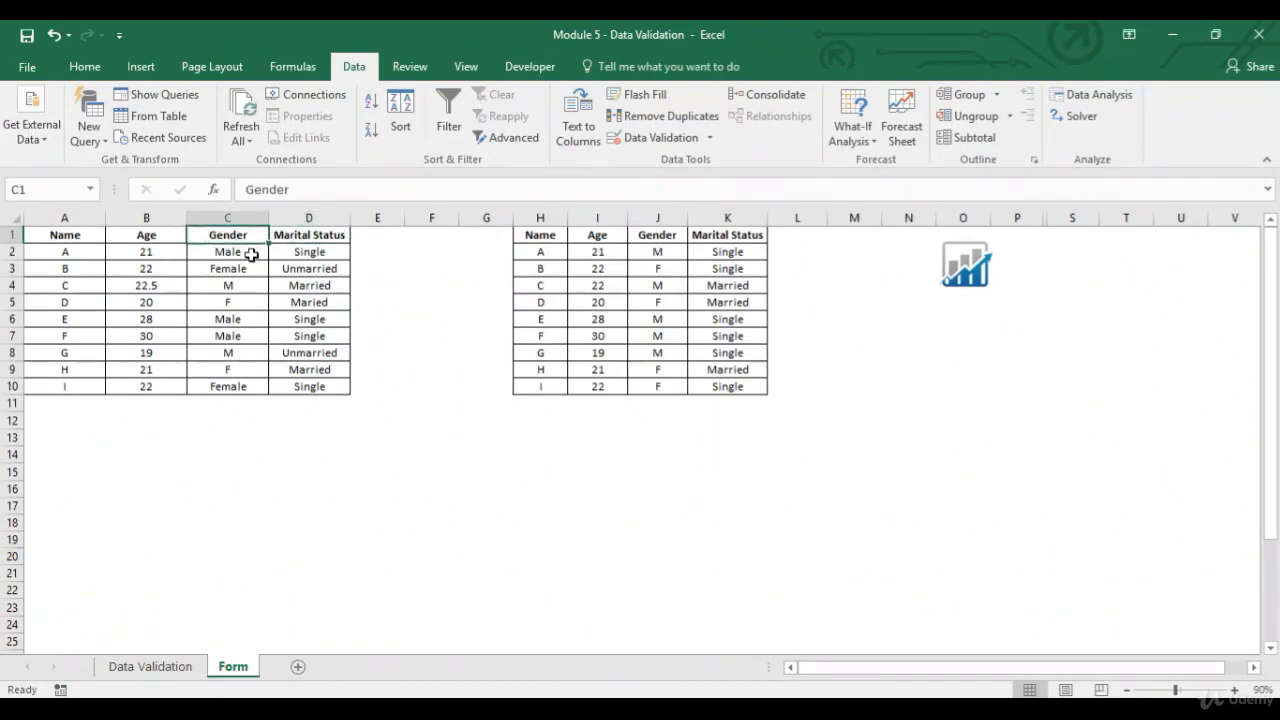
left_click(251, 255)
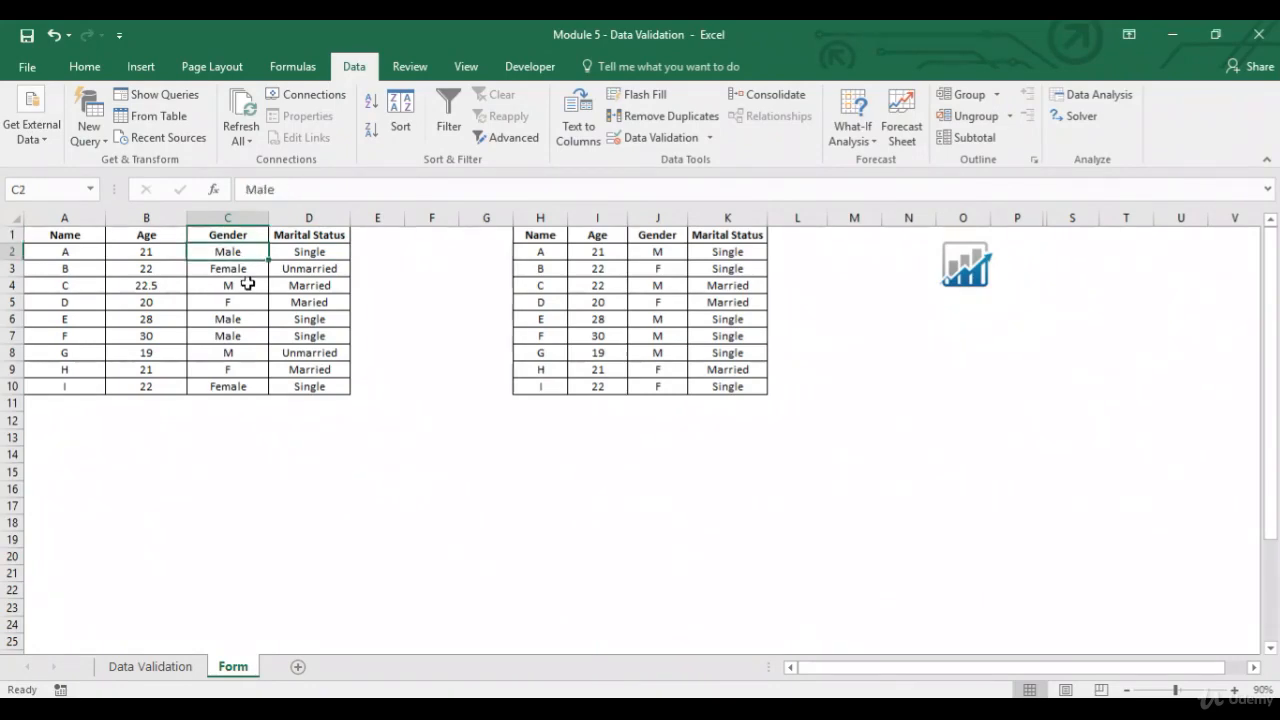
left_click(245, 284)
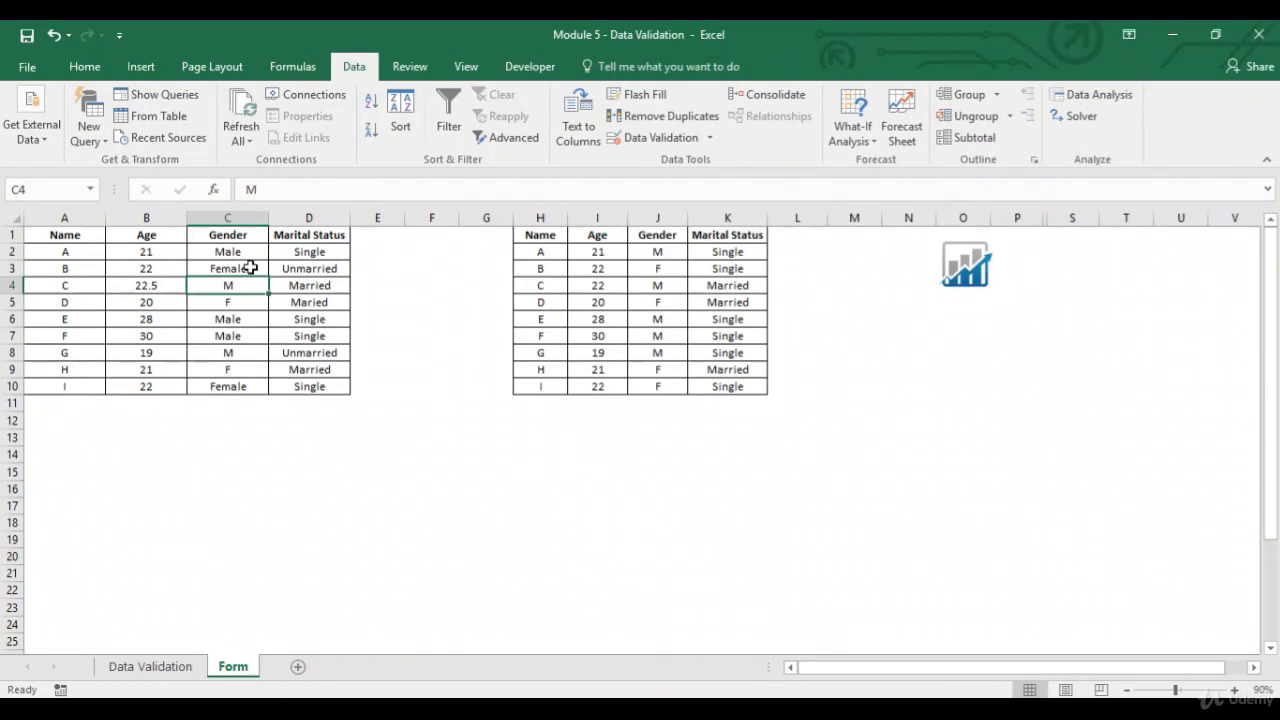
left_click(253, 268)
left_click(247, 301)
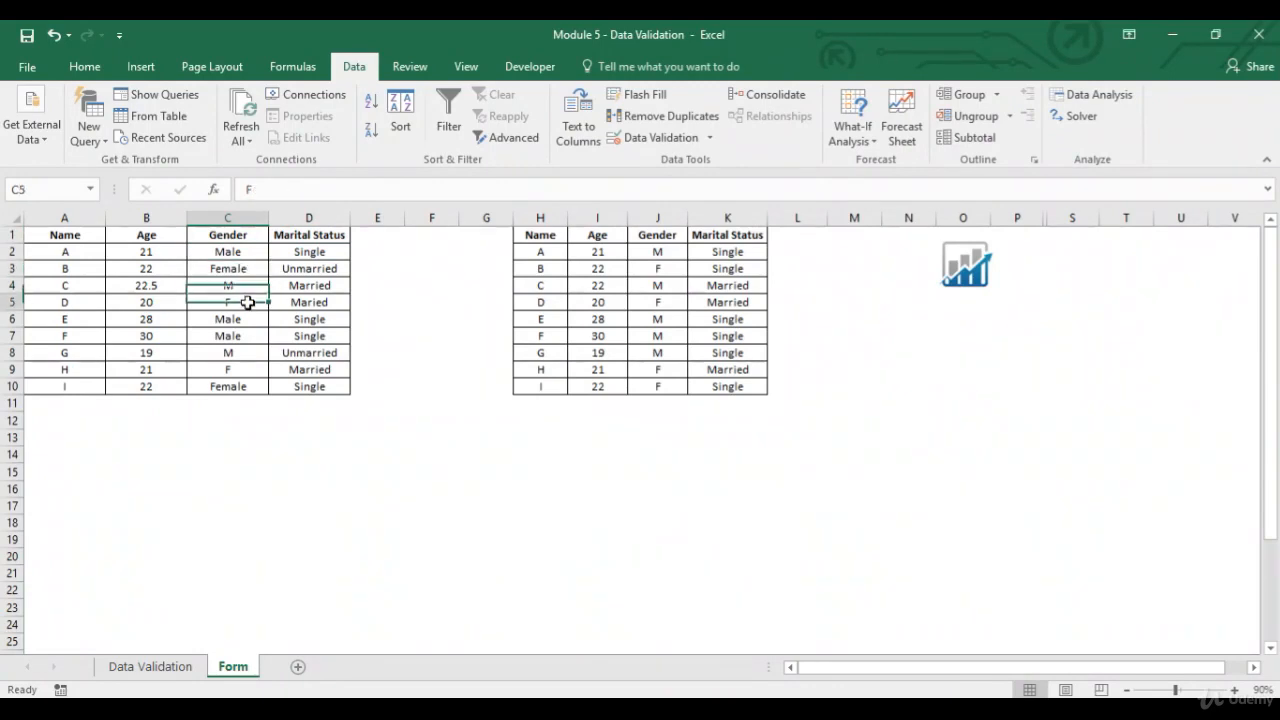
- Check the first table's Marital Status entries in D2:D5 for inconsistent wording and spelling
left_click(340, 302)
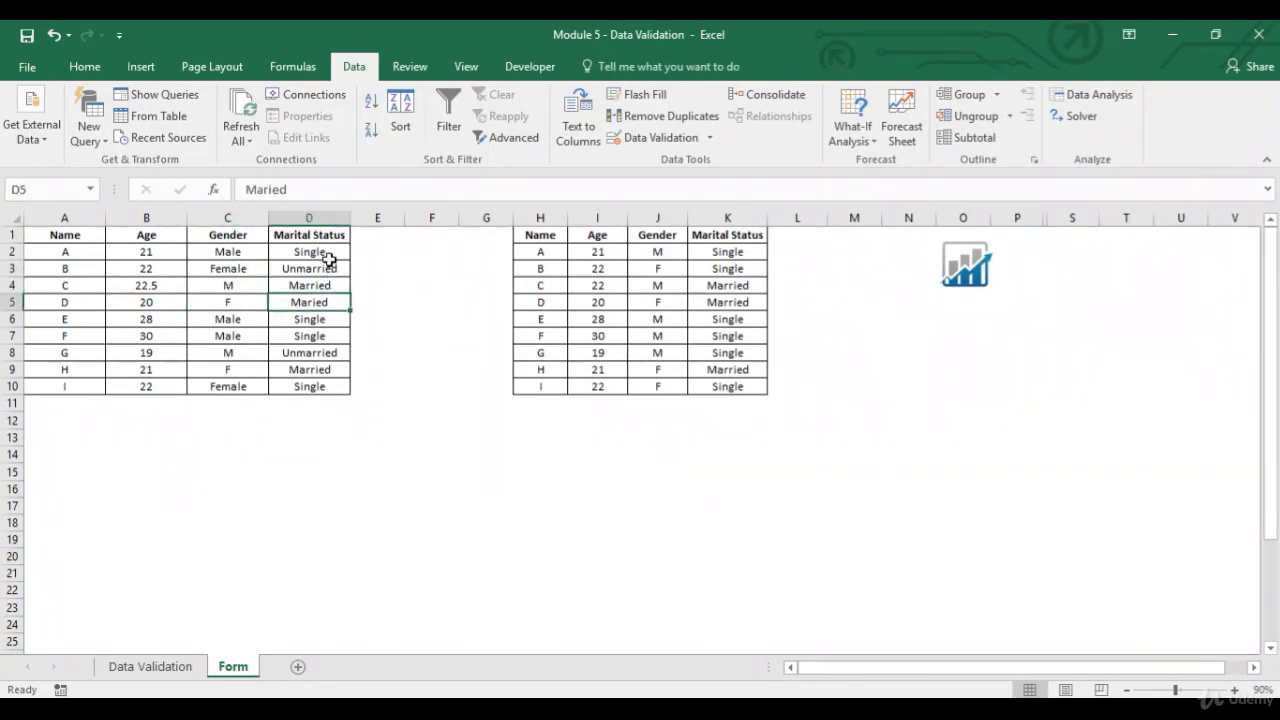
left_click(327, 236)
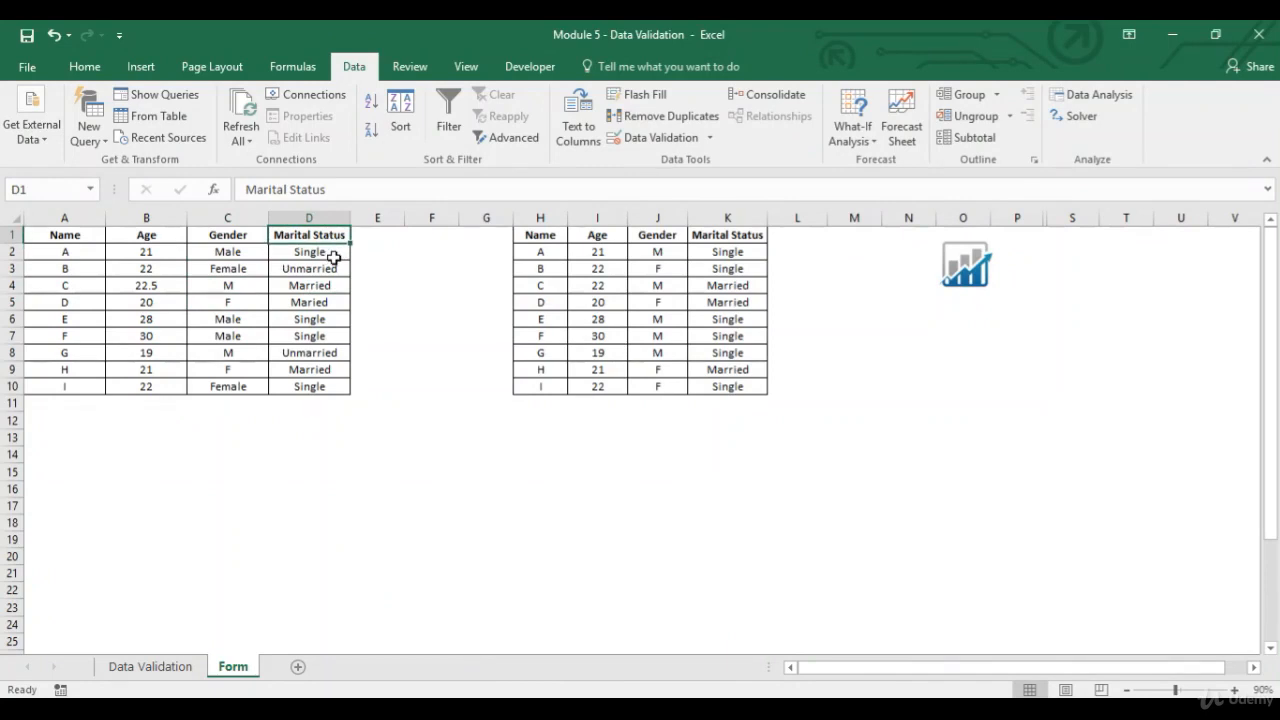
left_click(331, 256)
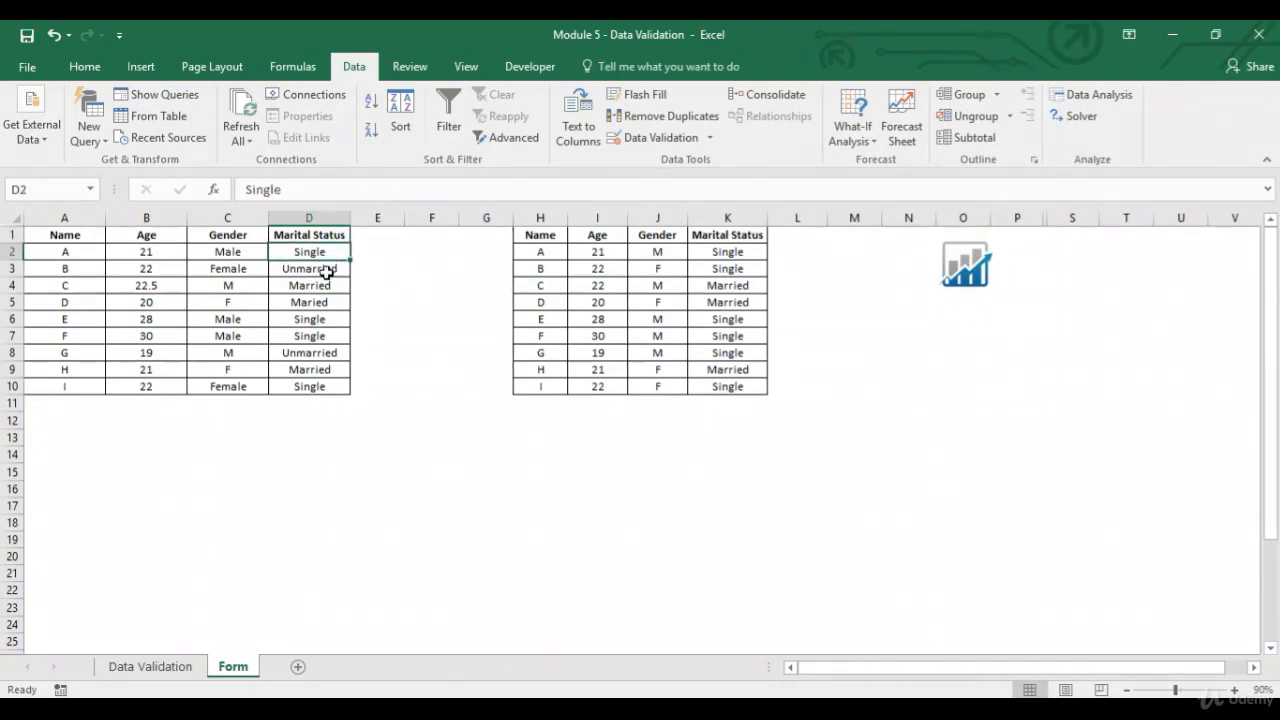
left_click(330, 268)
left_click(331, 286)
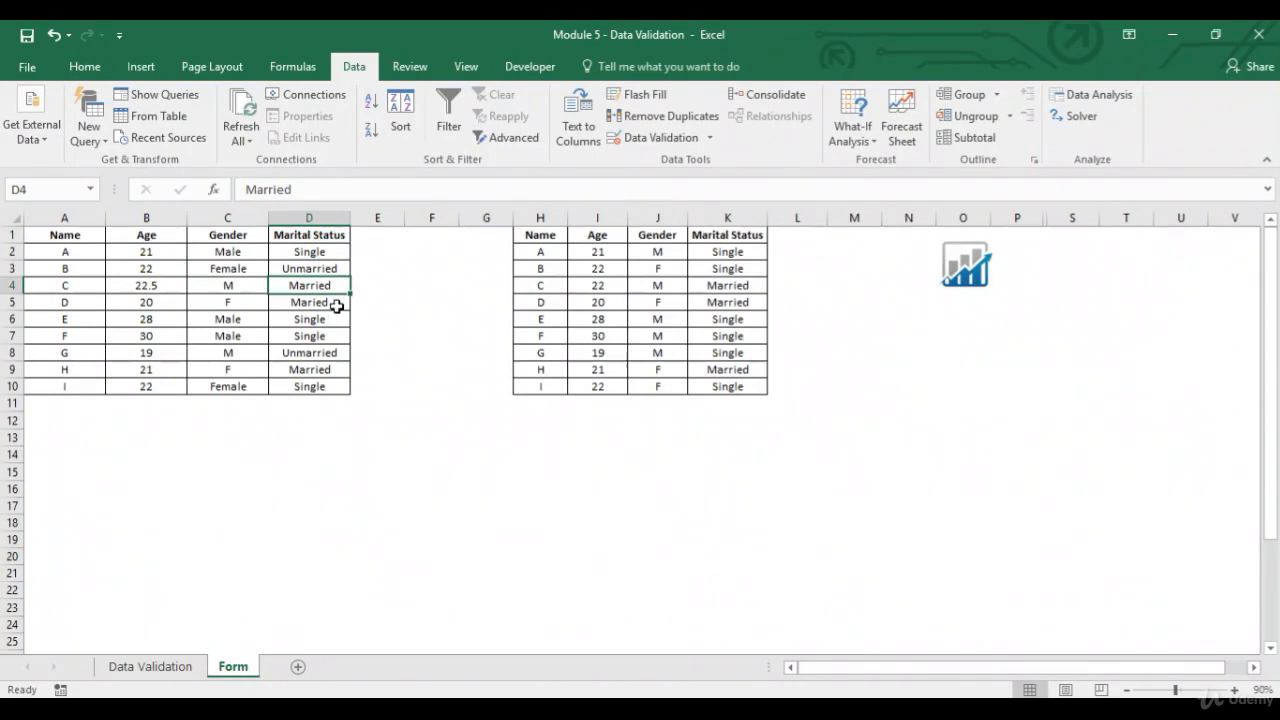
left_click(337, 306)
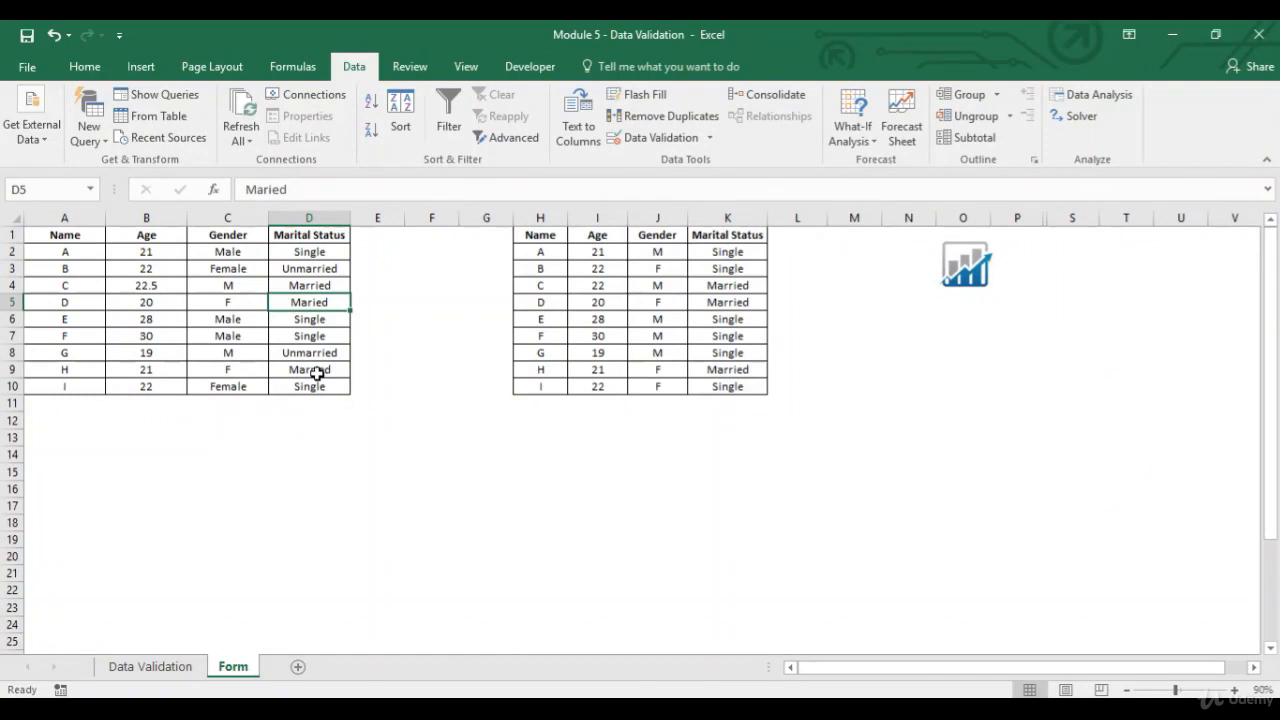
- Review the second table in H1:K10 and compare it with the first table's age entries in B2 and B4
left_click_drag(536, 238, 723, 386)
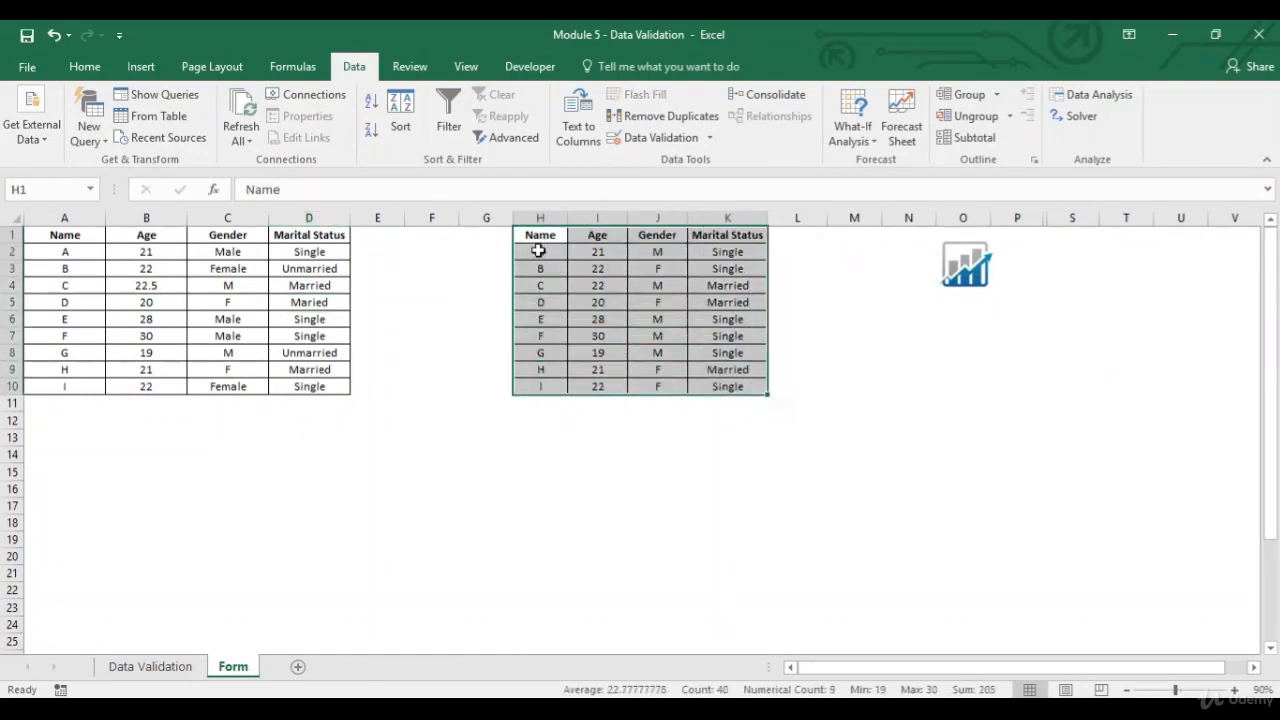
left_click(538, 240)
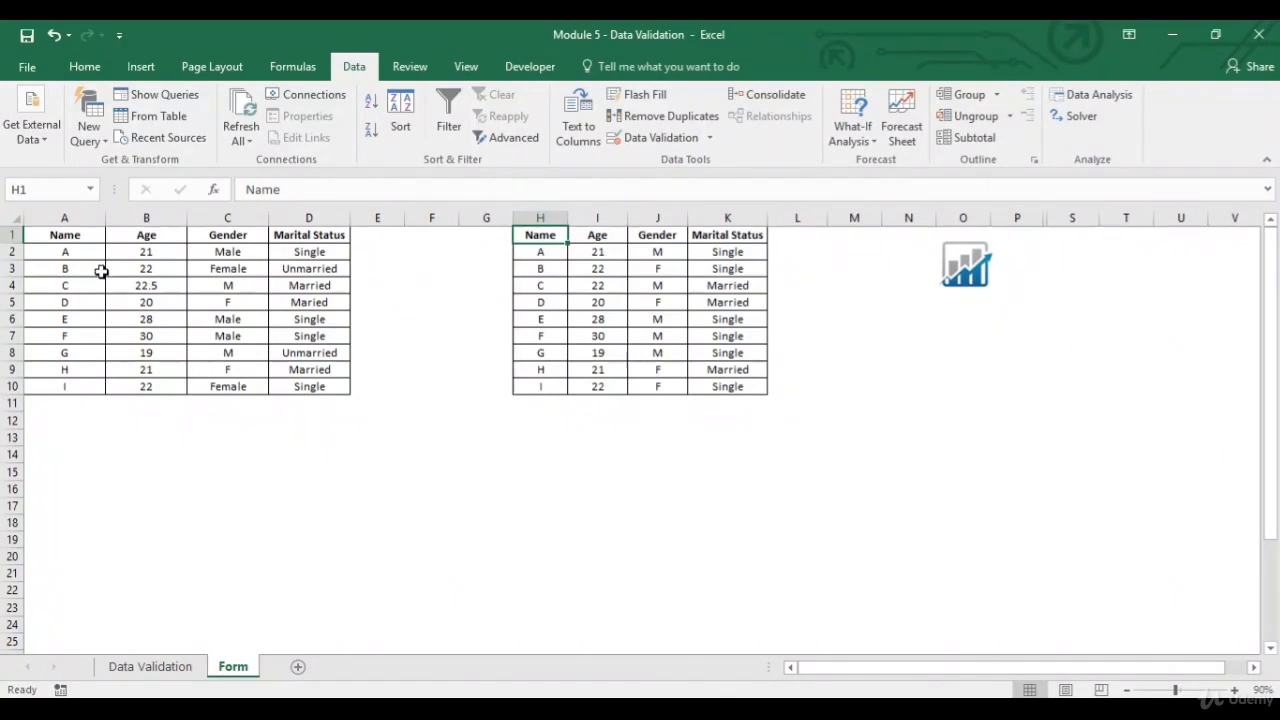
left_click(175, 251)
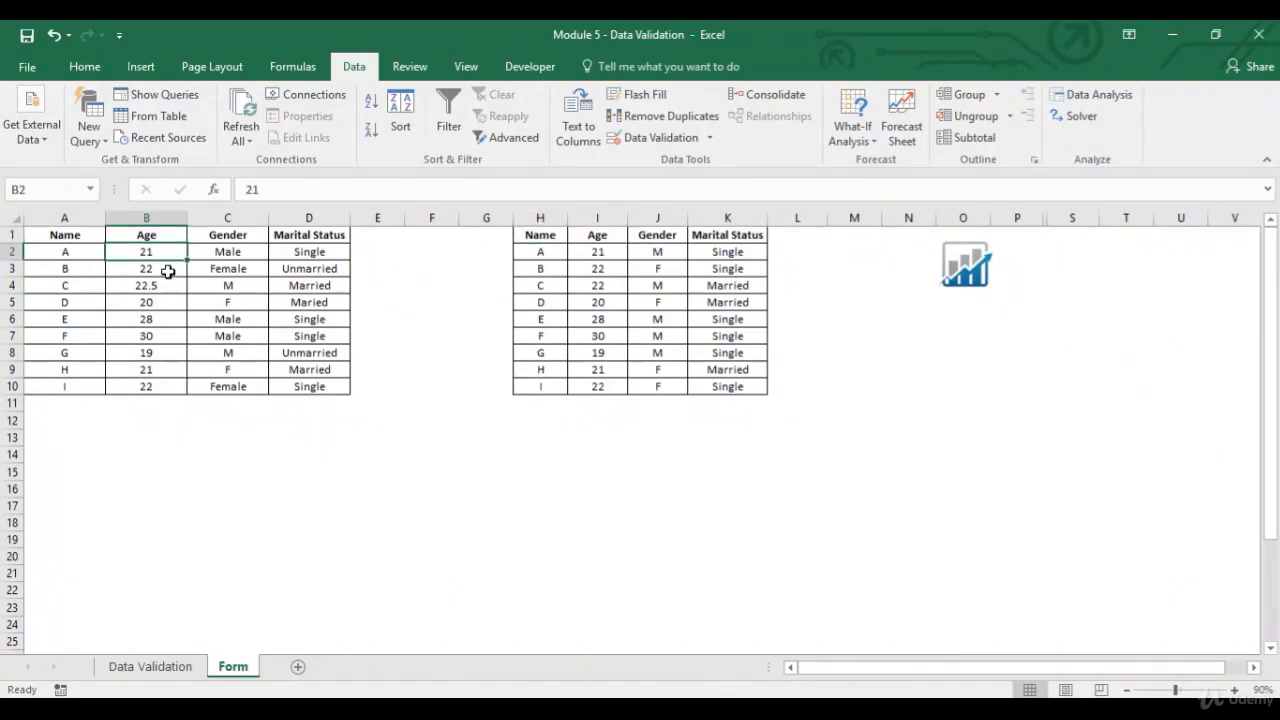
left_click(163, 287)
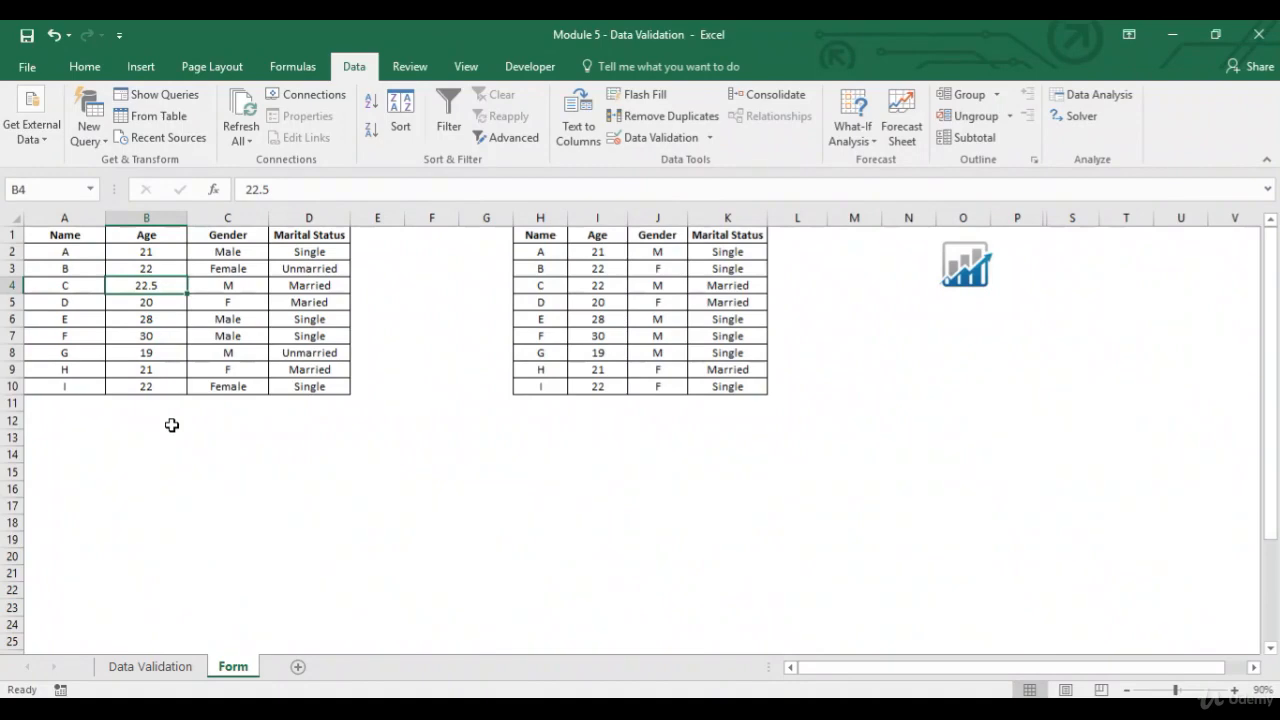
- Try to enter 22.5 as the age for person C in cell I4, cancelling the entry
left_click(610, 285)
type("22.5")
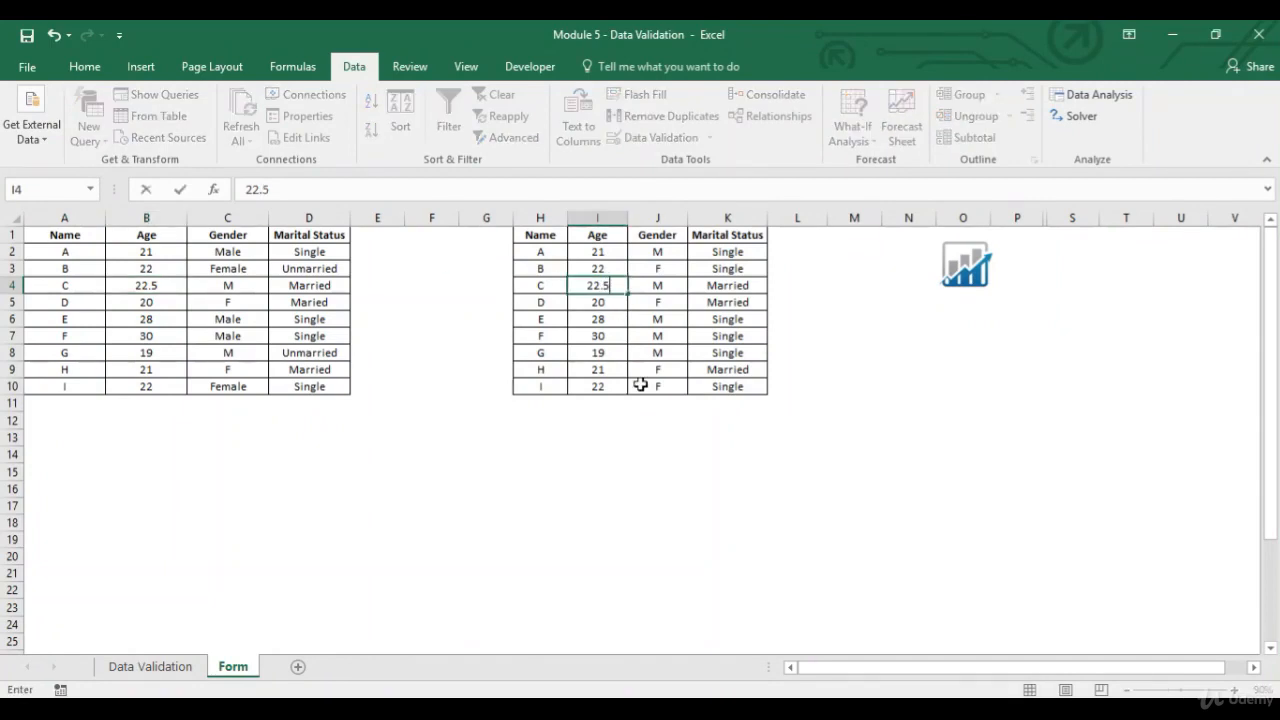
key("Return")
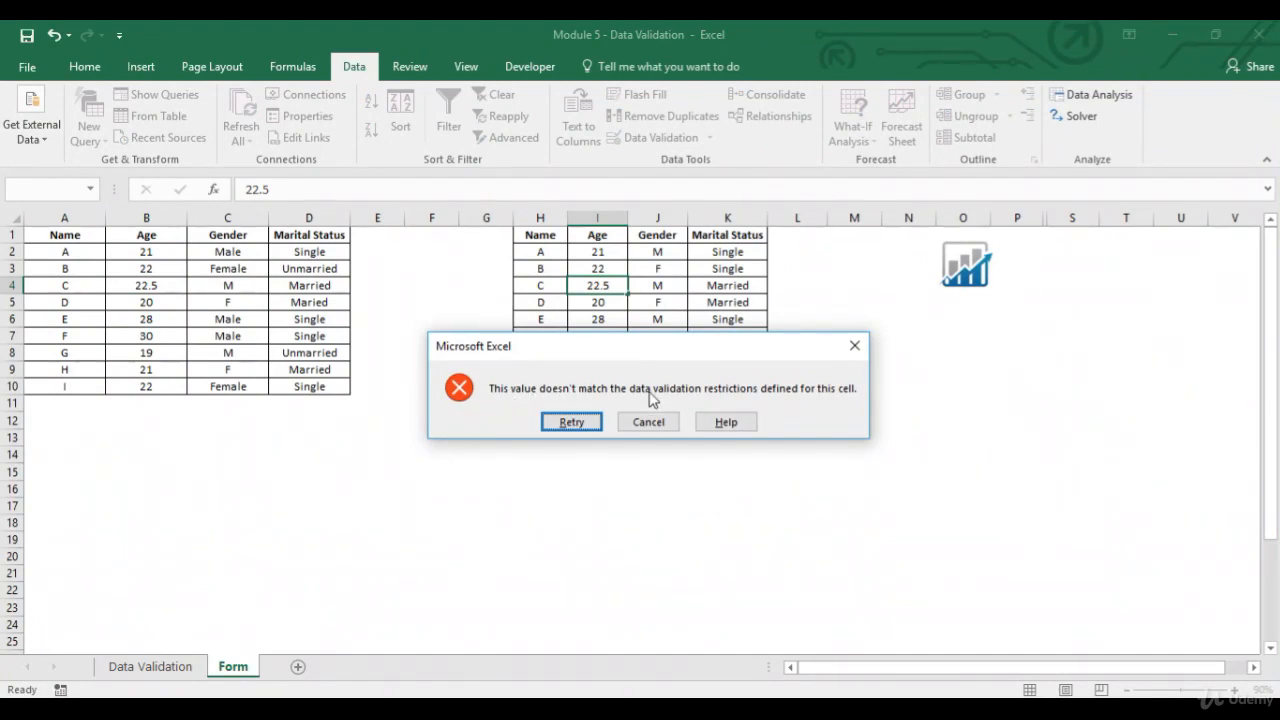
left_click(647, 428)
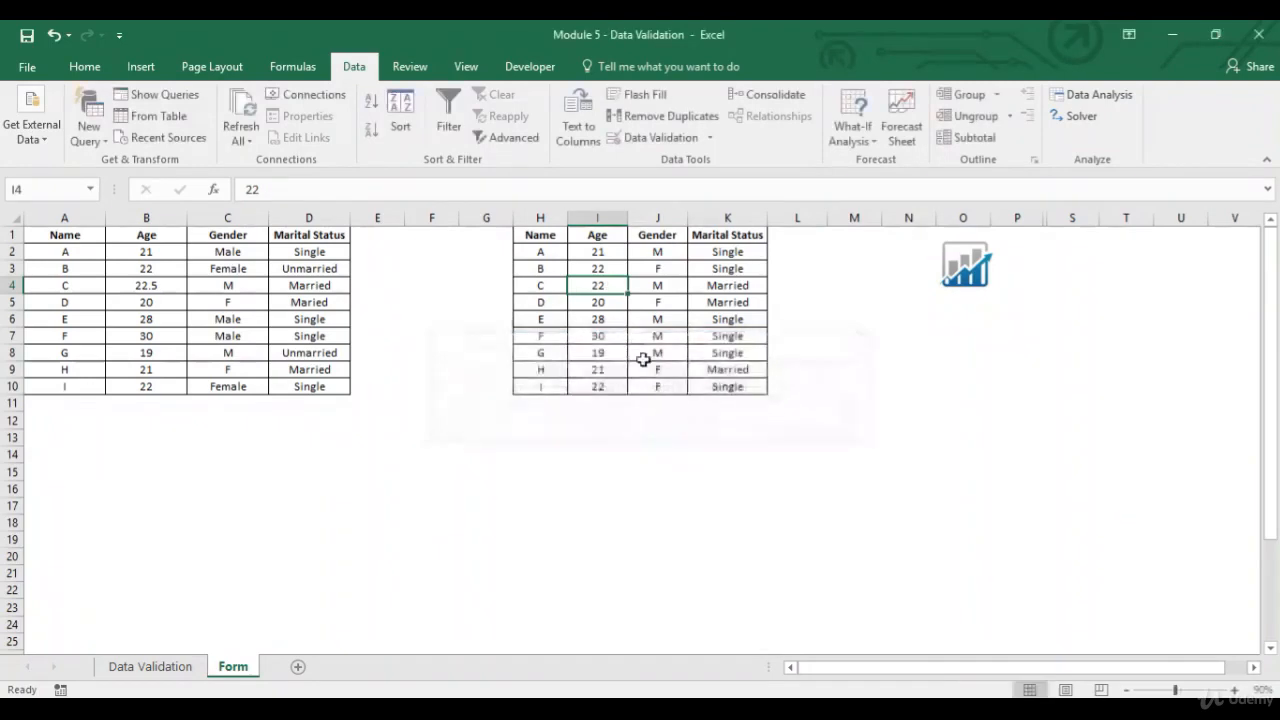
- Check the allowed gender choices for cell J2 and try to enter Male there, cancelling the entry
left_click(664, 252)
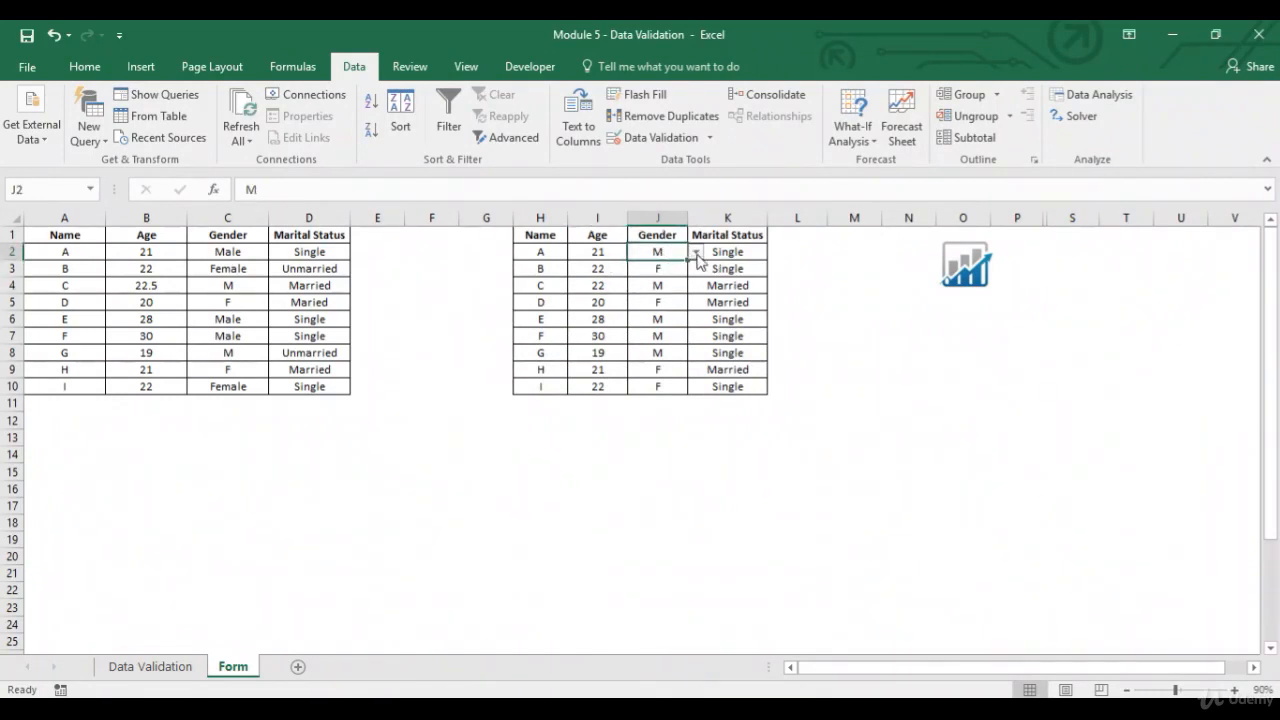
left_click(696, 253)
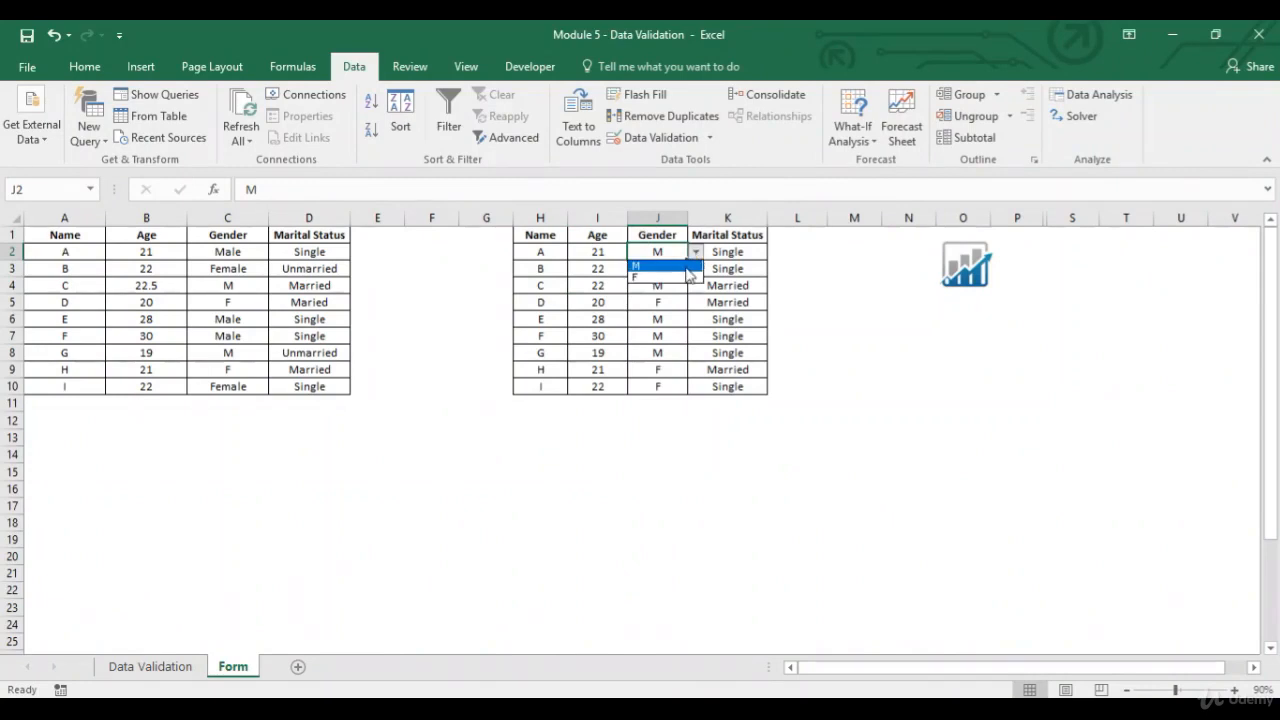
left_click(695, 253)
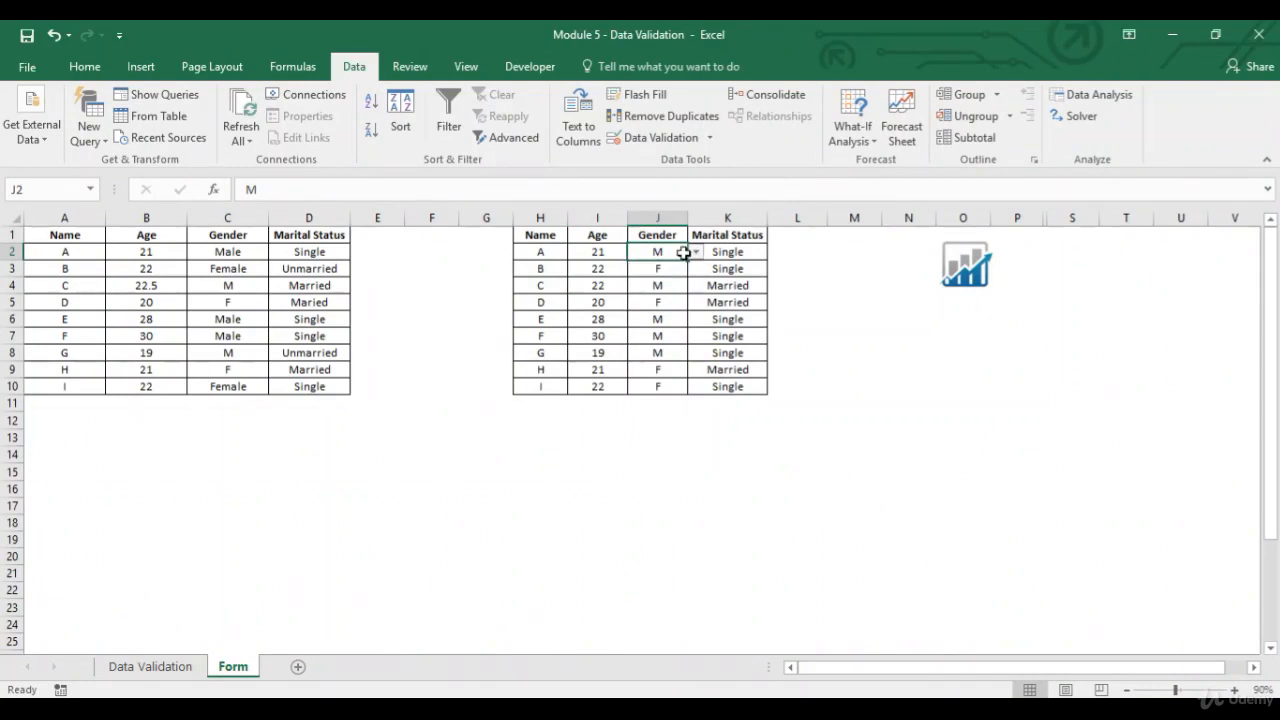
type("Male")
key("Return")
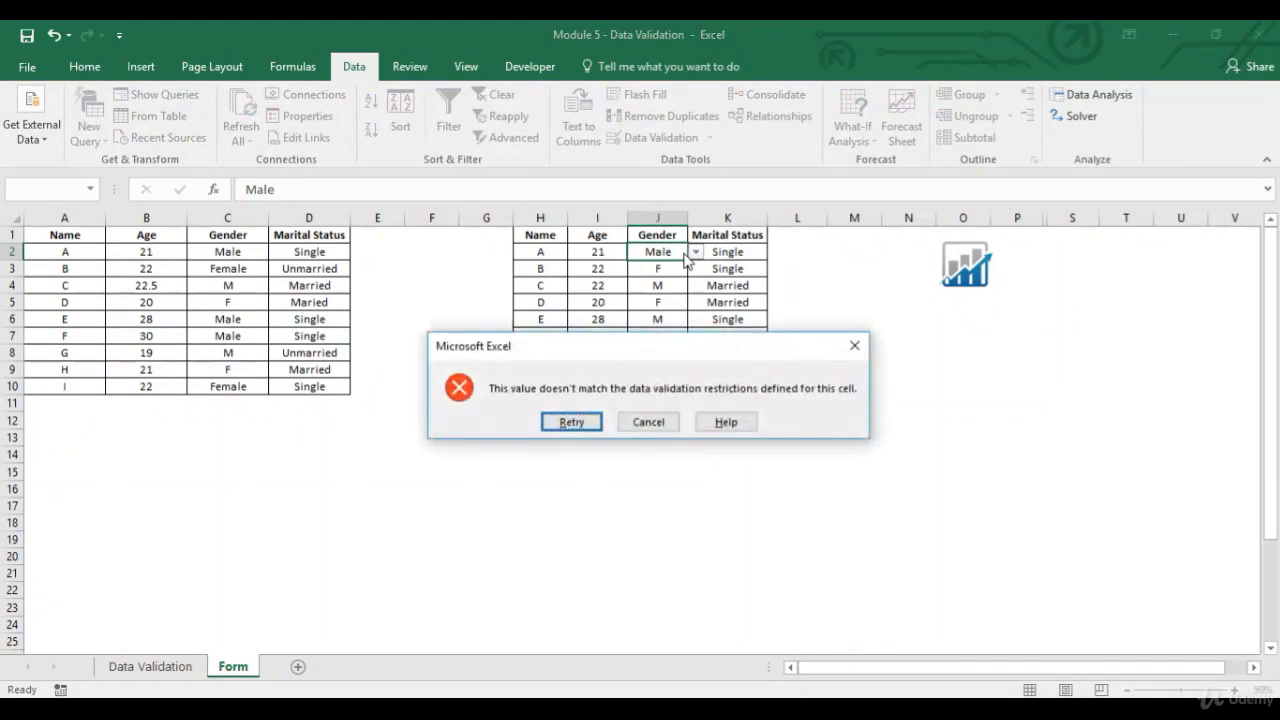
key("Escape")
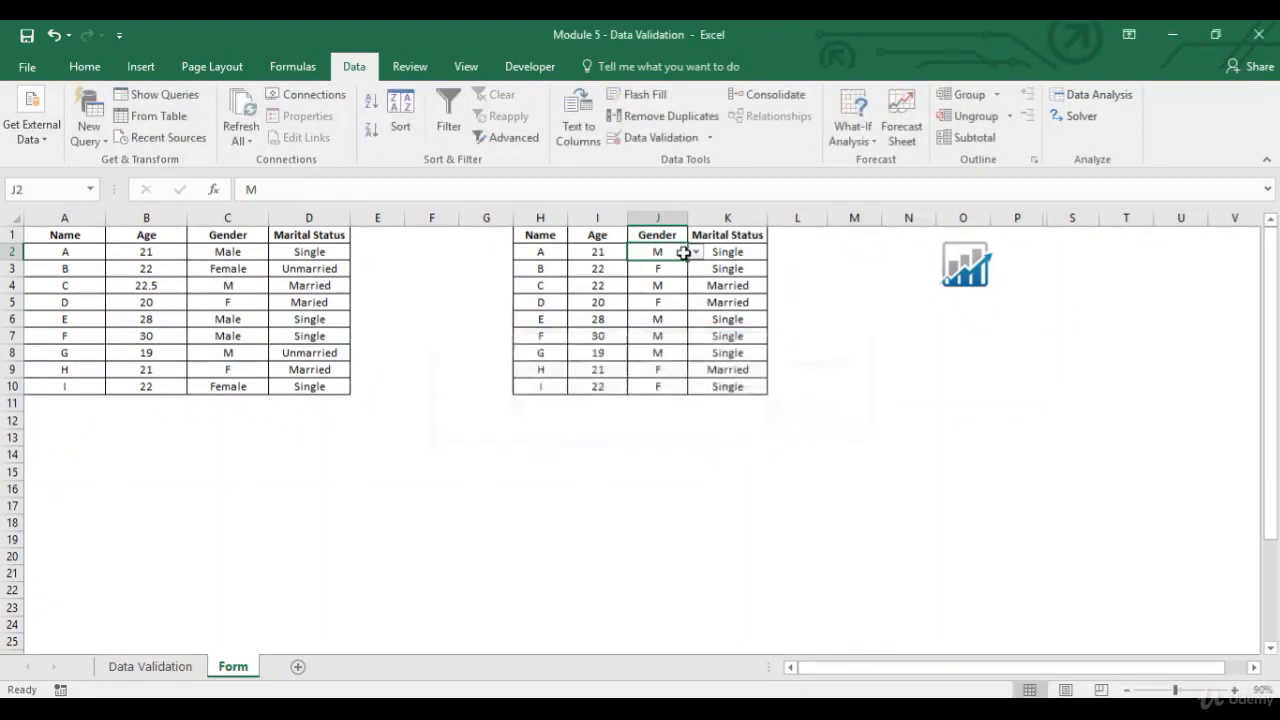
- Check the allowed marital status choices for cell K2 and try to enter Mried there, cancelling the entry
left_click(749, 257)
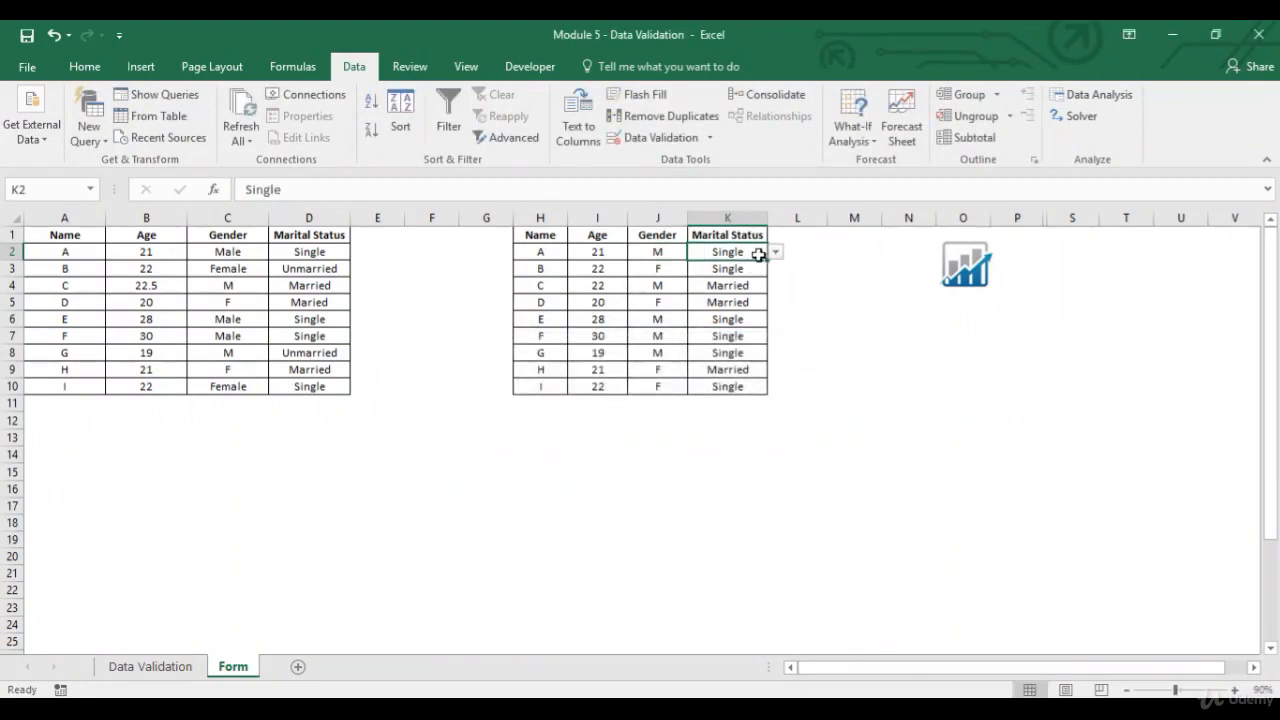
left_click(776, 253)
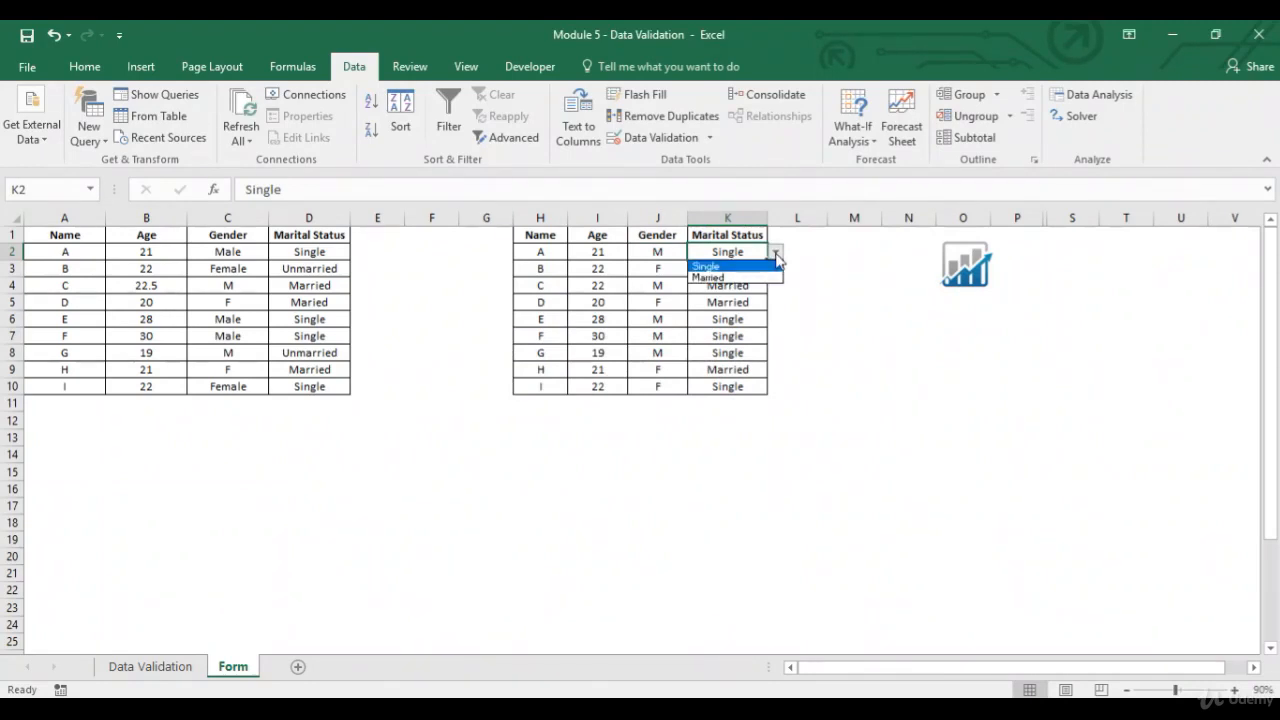
left_click(776, 255)
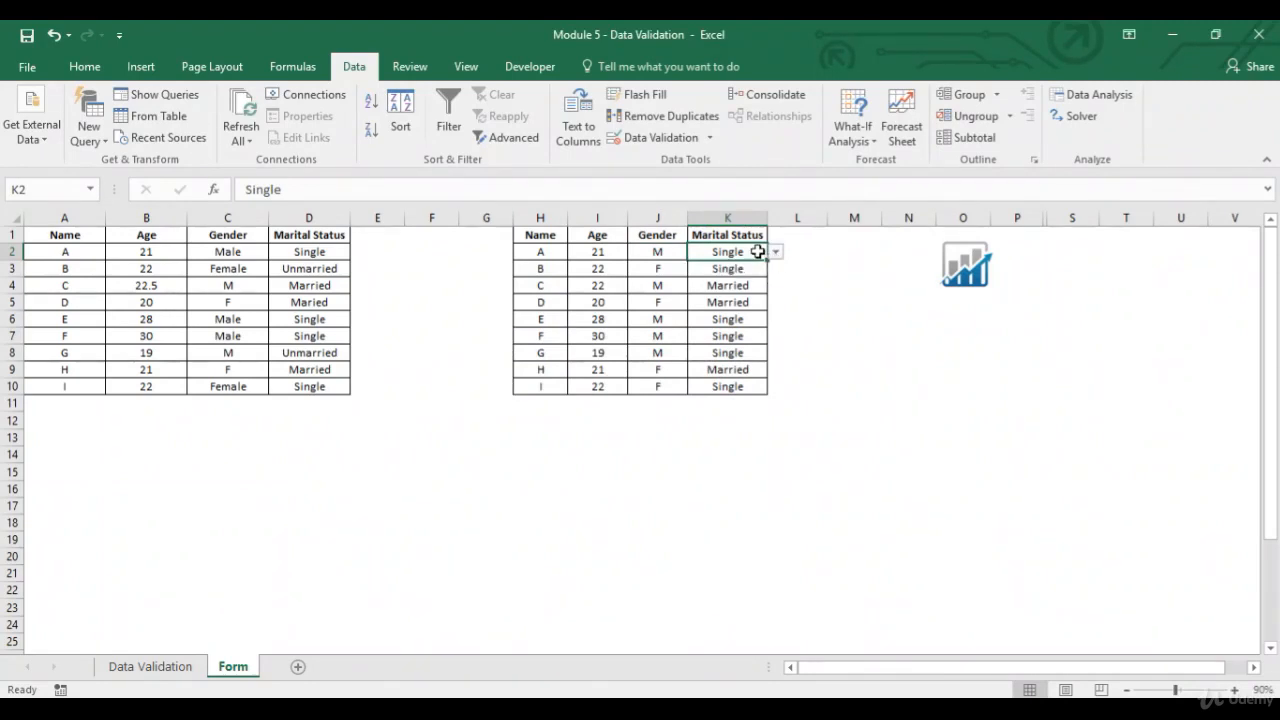
type("Mrie")
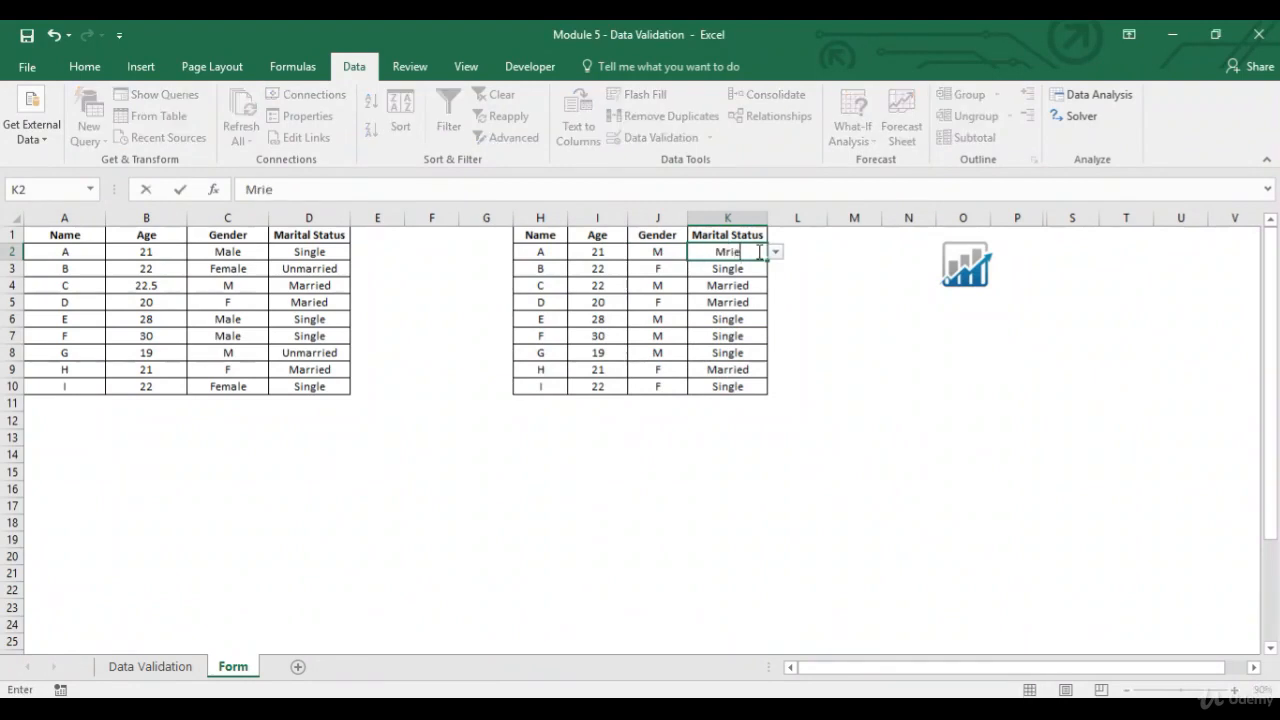
type("d")
key("Return")
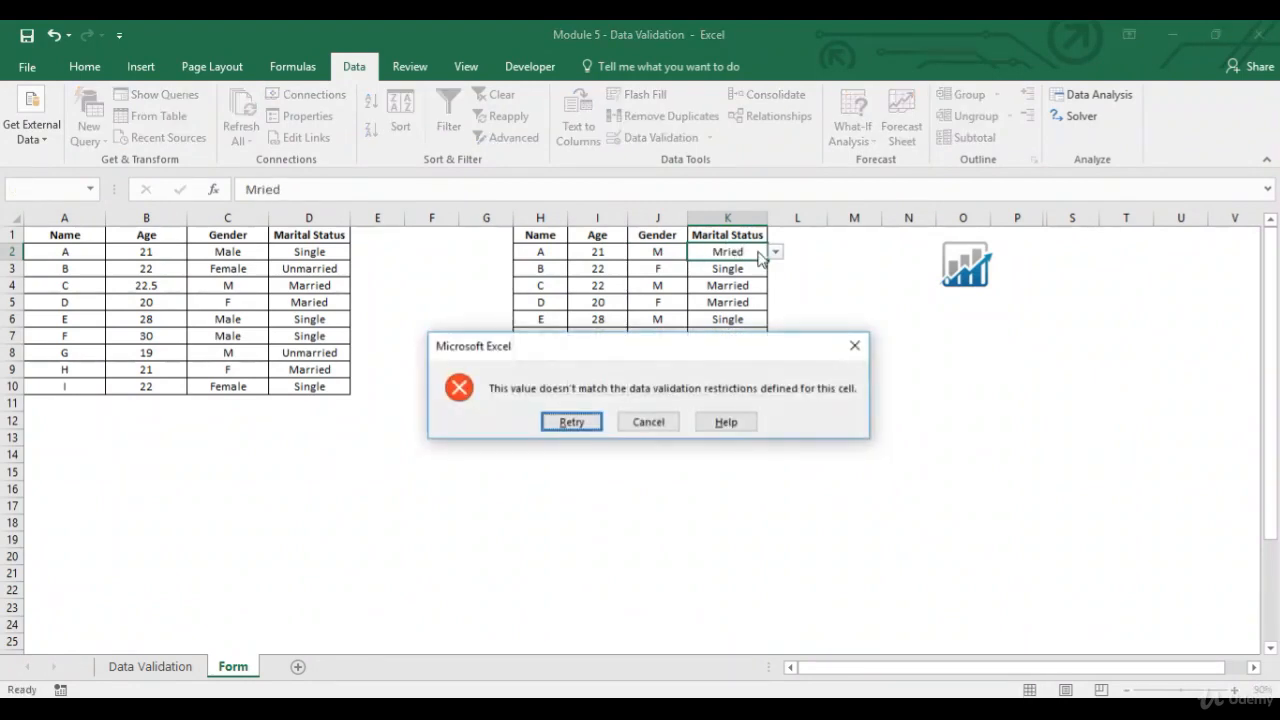
key("Escape")
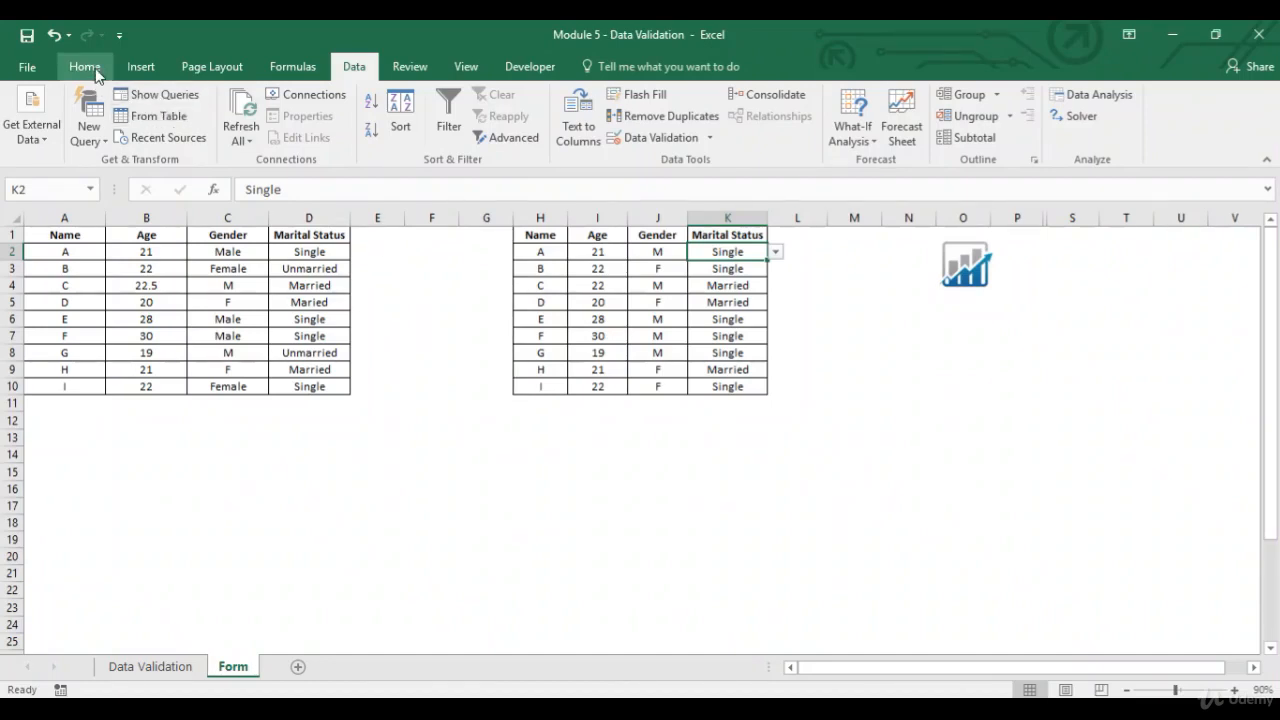
- Open the data validation settings for H2:H6 on the Data Validation sheet and review the allowed types, input message and error alert options
left_click(170, 666)
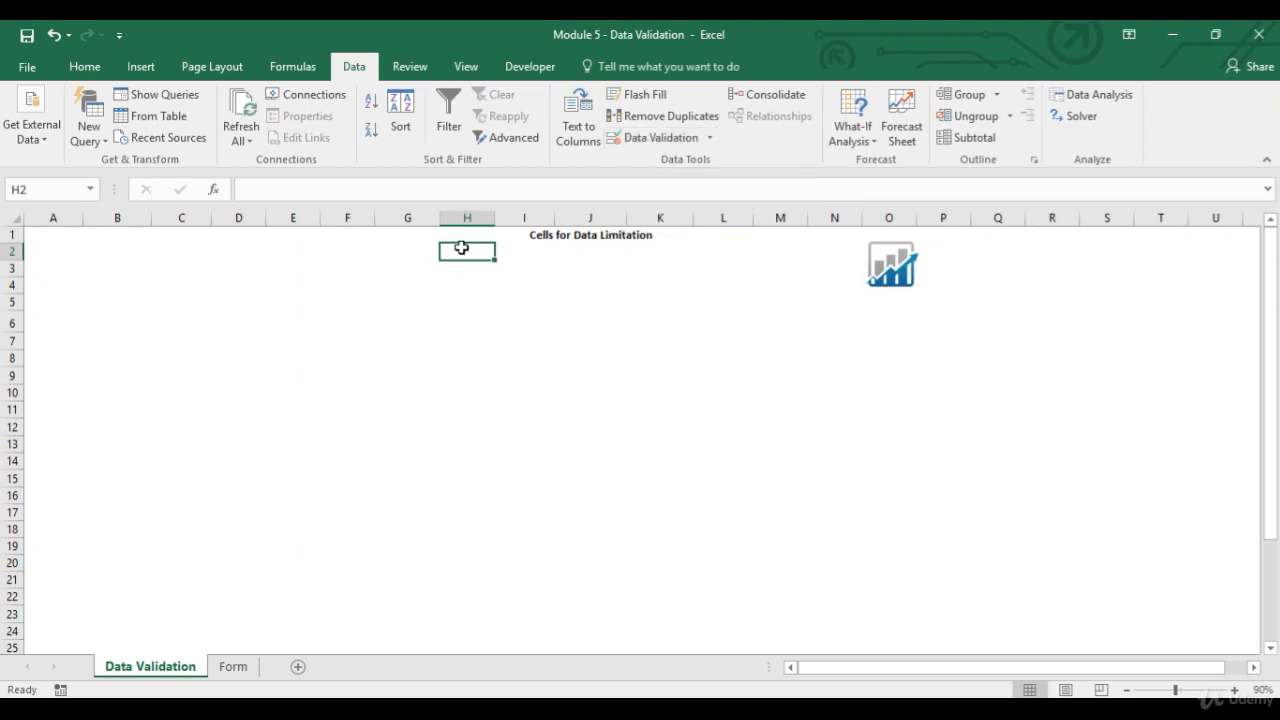
left_click_drag(458, 255, 451, 327)
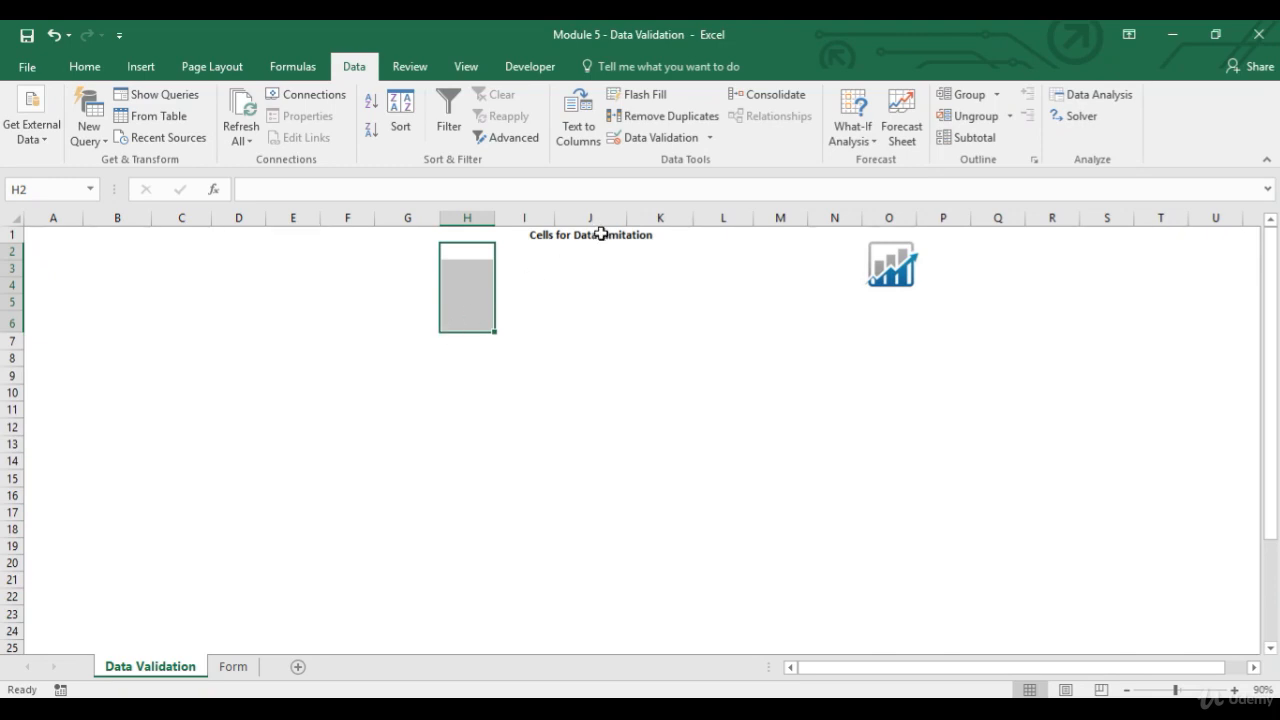
left_click(660, 140)
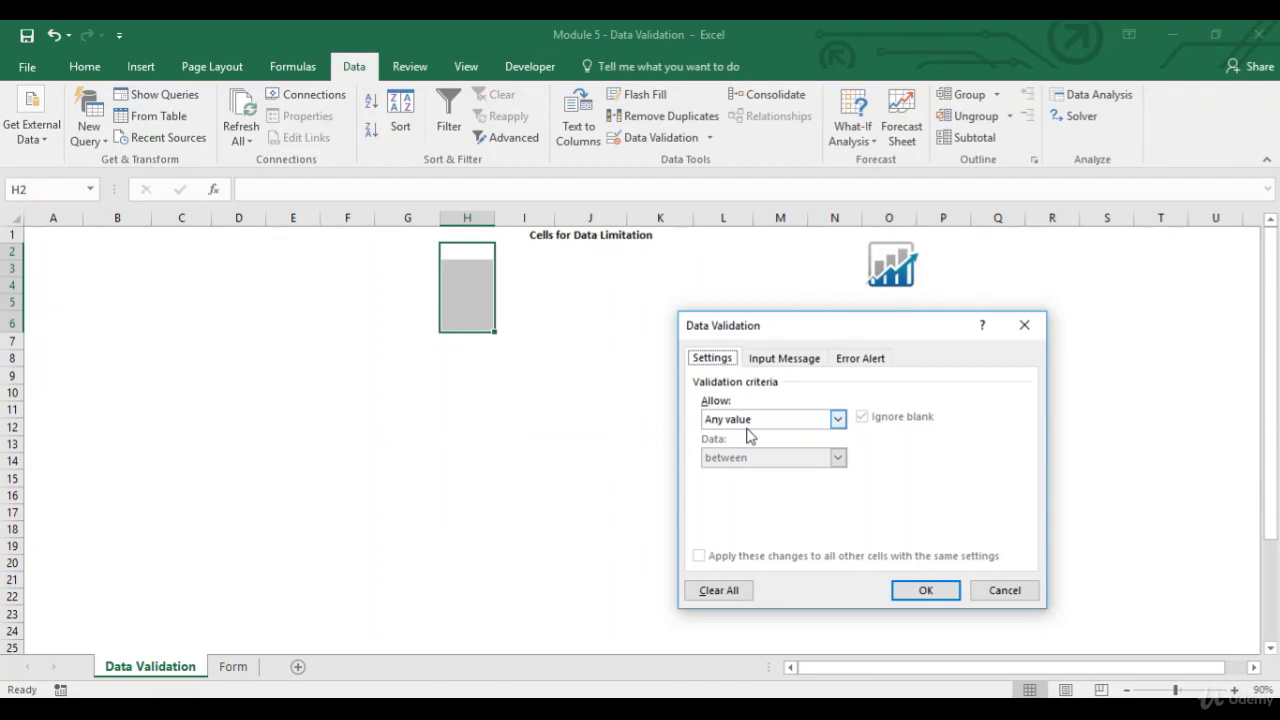
left_click(838, 420)
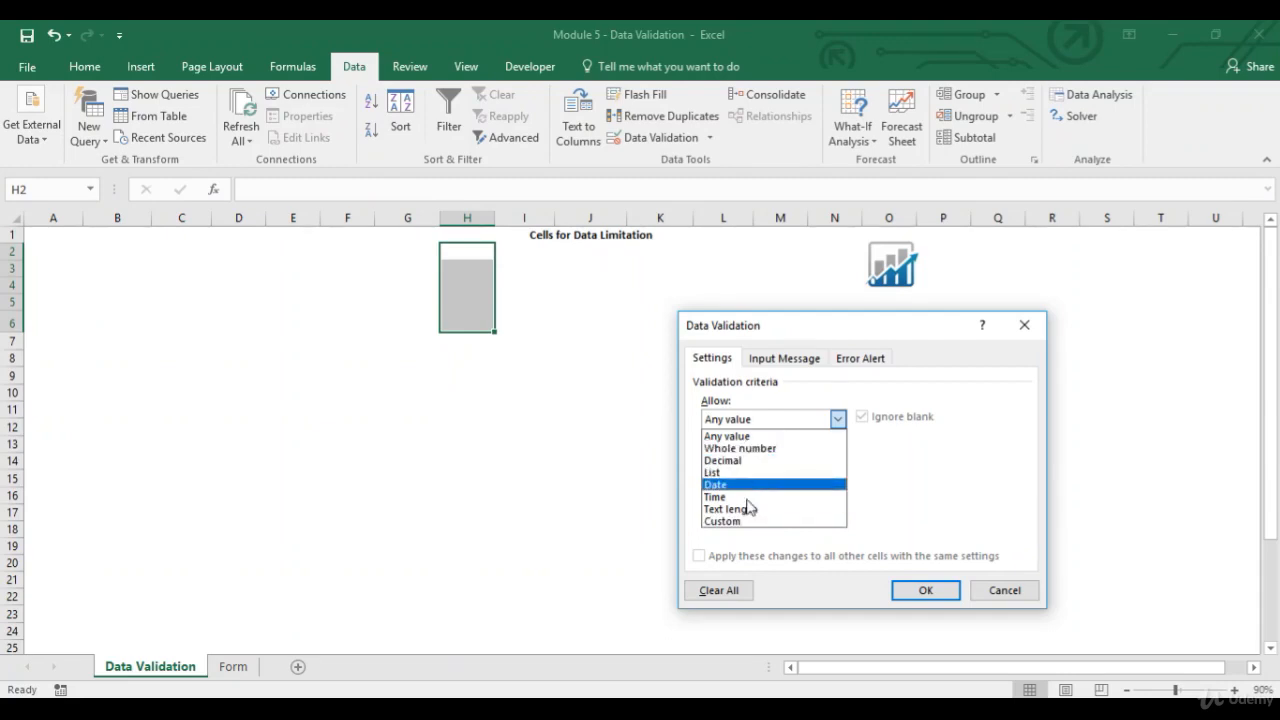
left_click(808, 362)
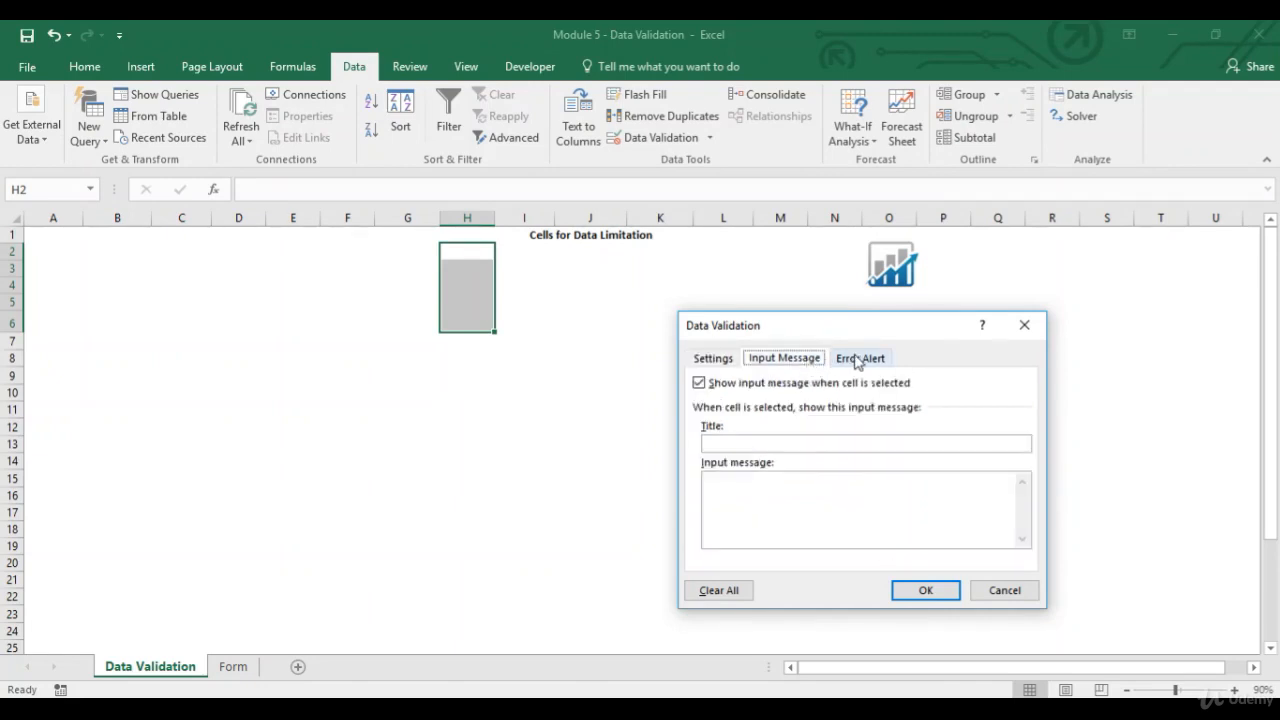
left_click(856, 360)
left_click(716, 362)
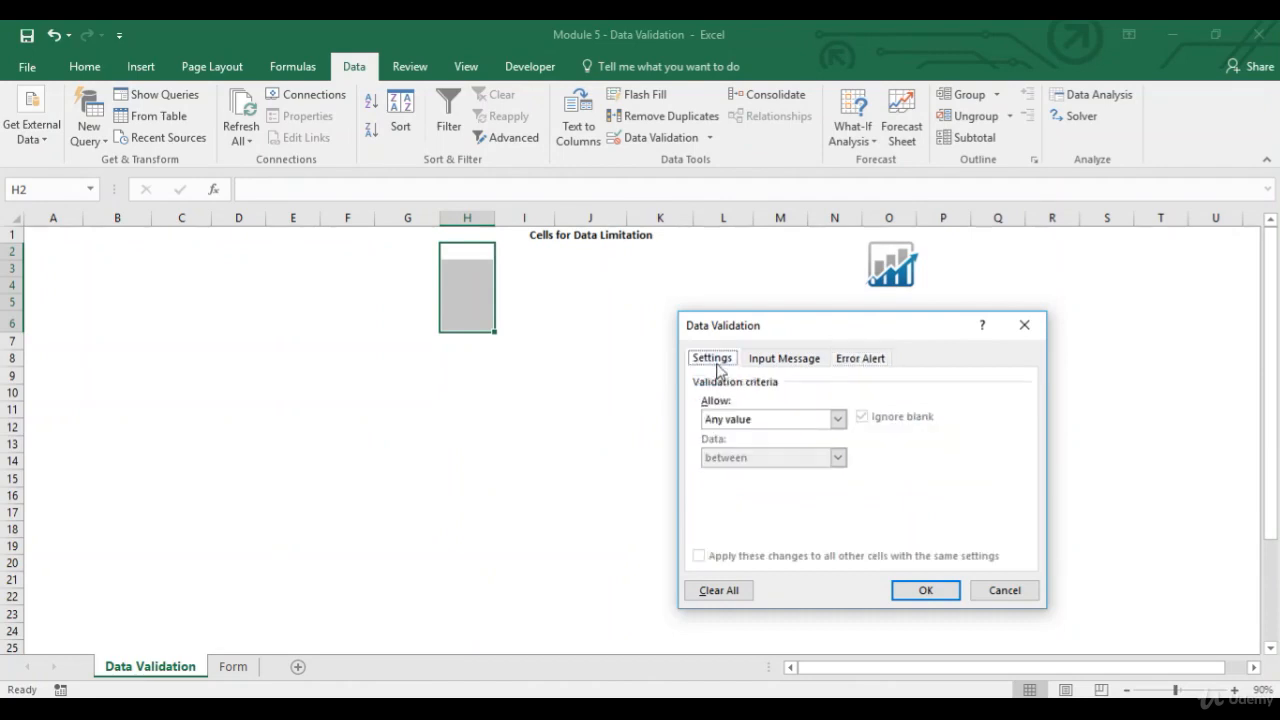
- Restrict H2:H6 to whole numbers between 18 and 24
left_click(837, 420)
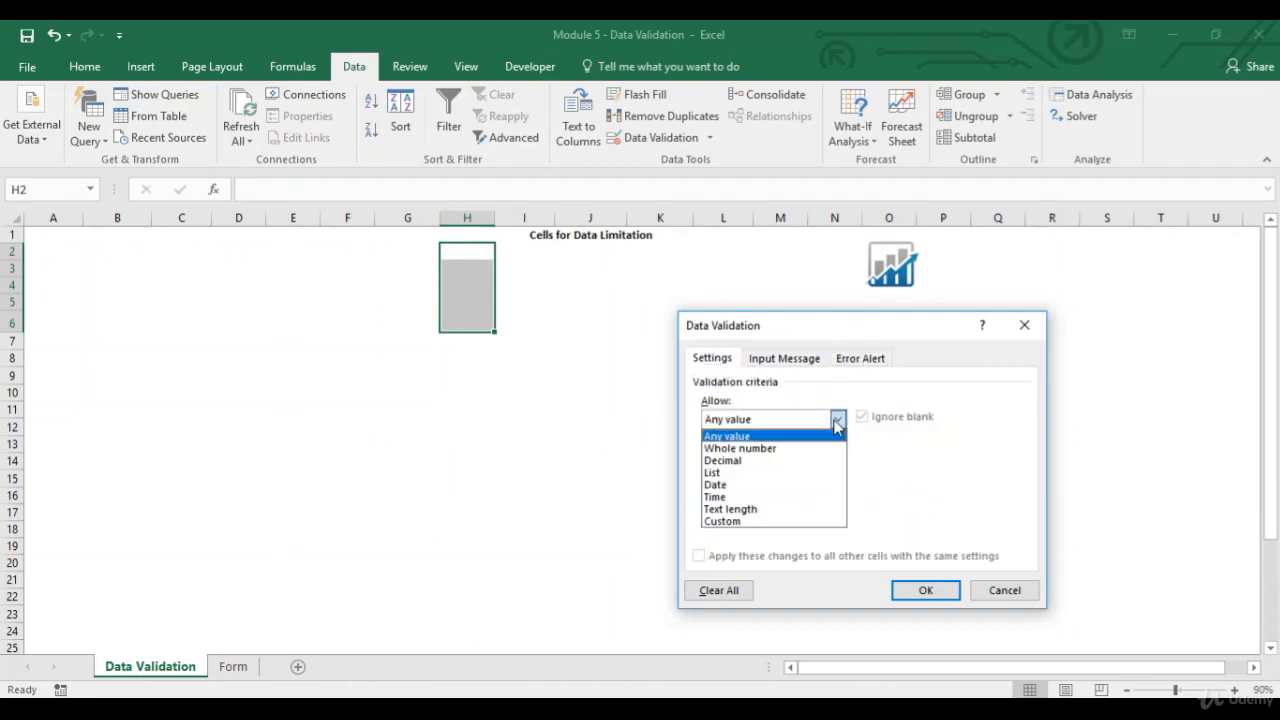
left_click(787, 449)
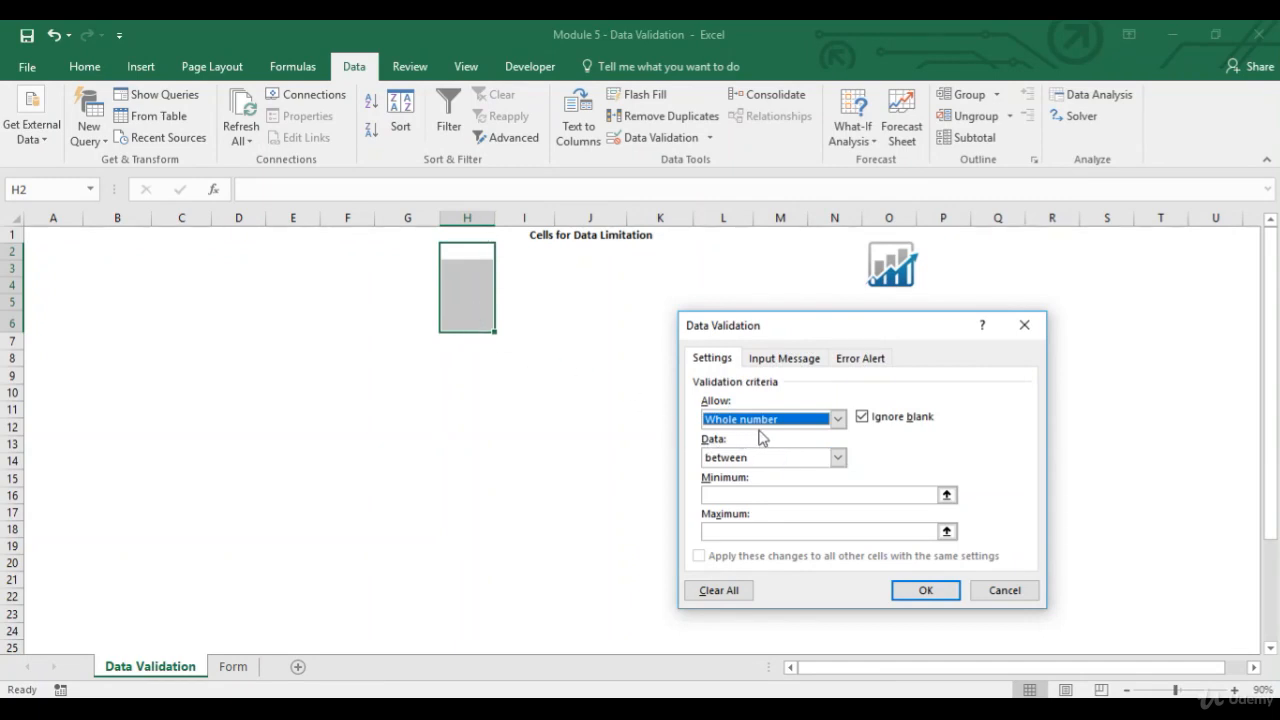
left_click(838, 458)
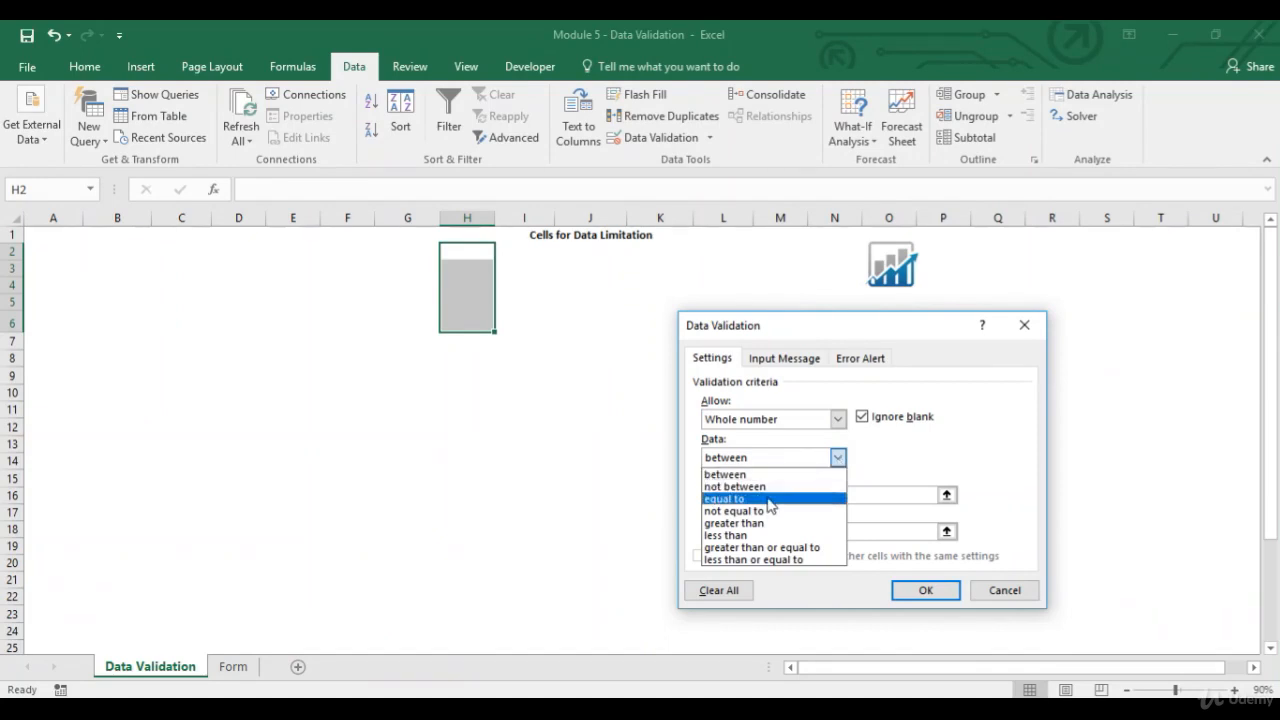
left_click(798, 474)
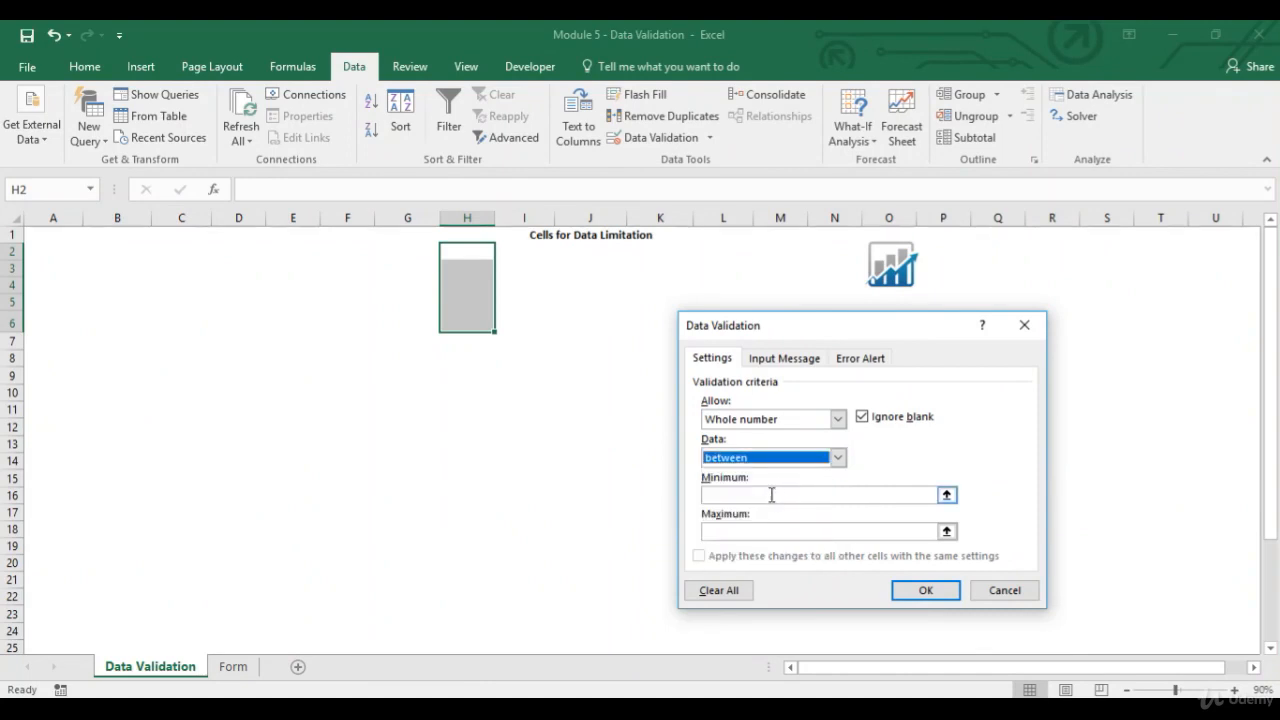
left_click(771, 495)
type("18")
left_click(757, 527)
type("24")
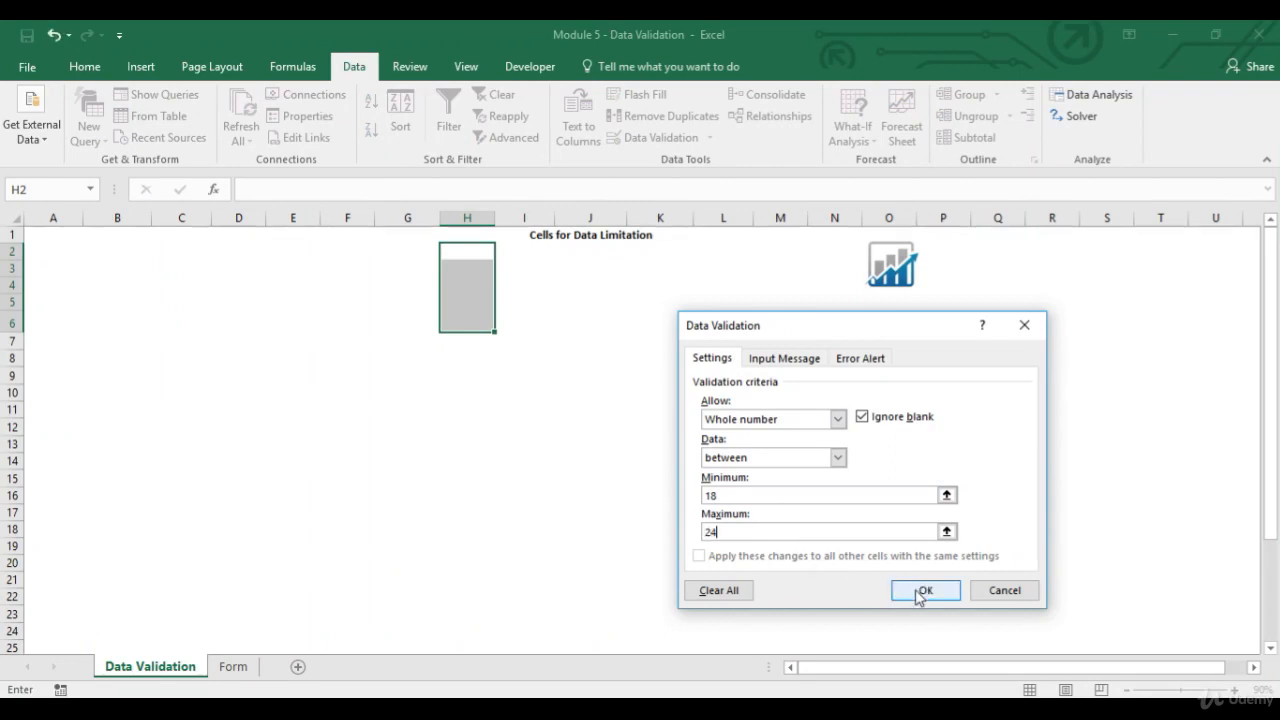
left_click(921, 591)
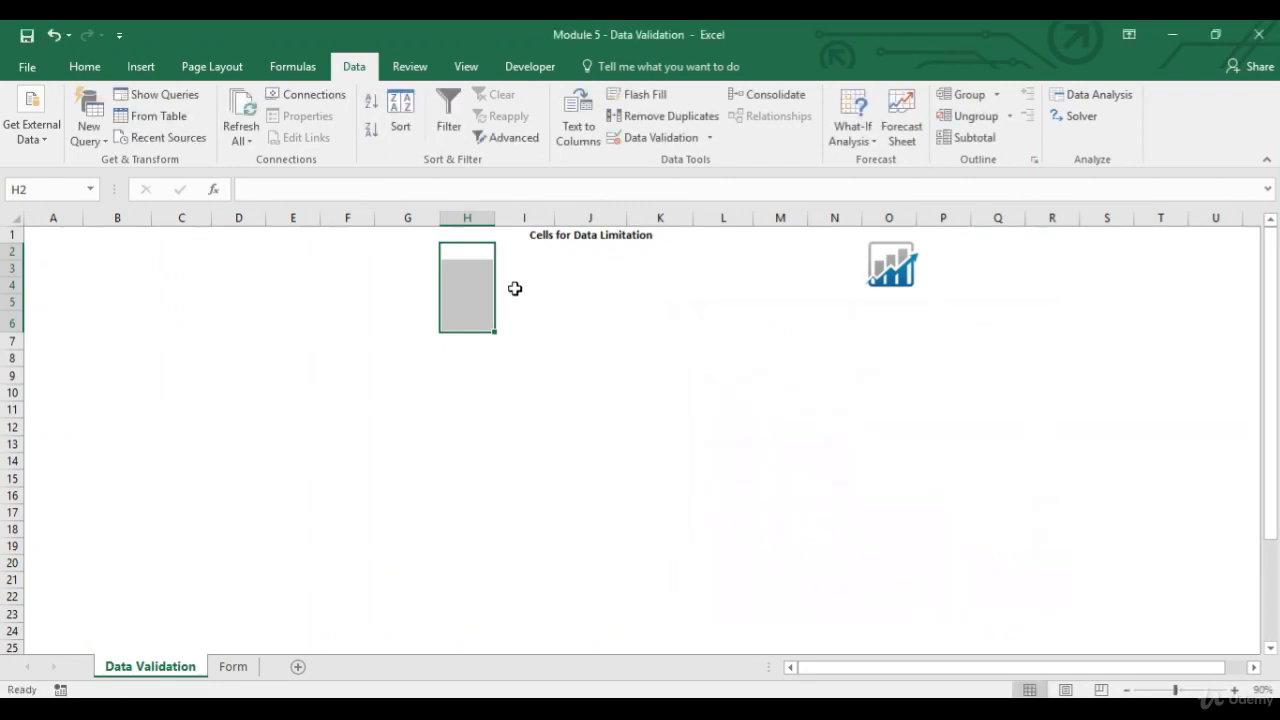
- Fill the validated cells H2:H6 with grey and enter 18 in H2
left_click(92, 65)
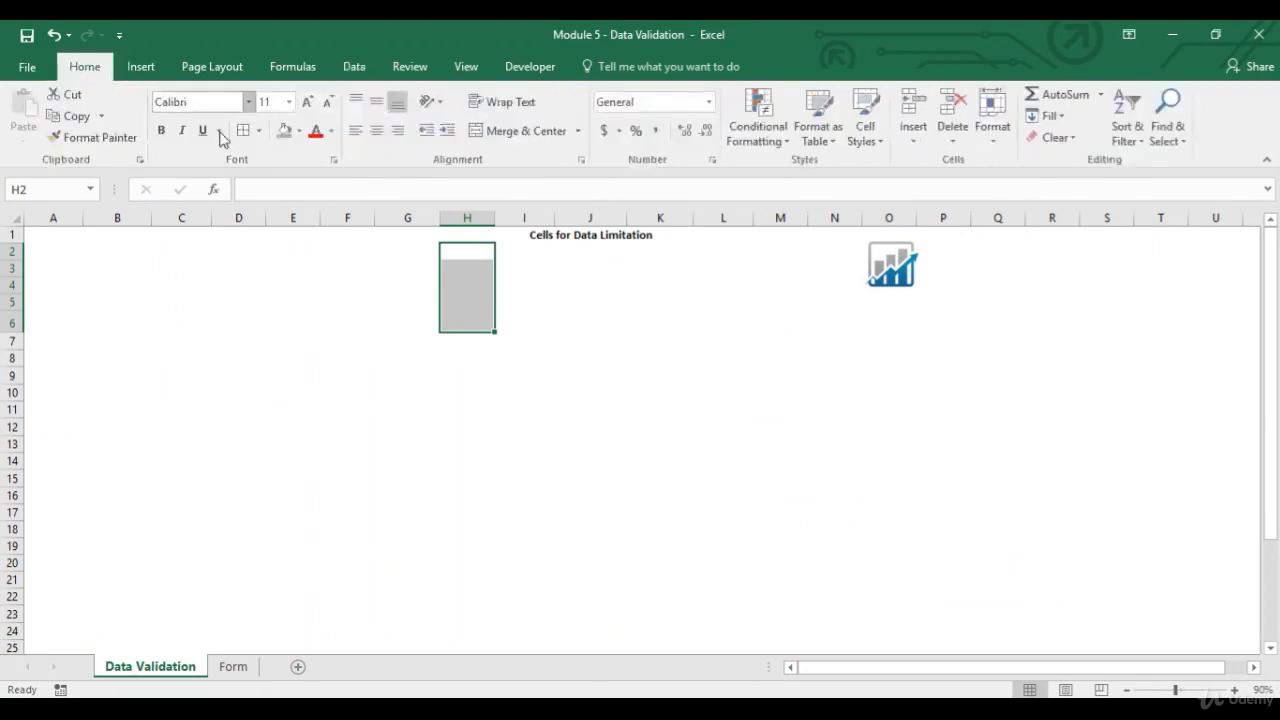
left_click(286, 131)
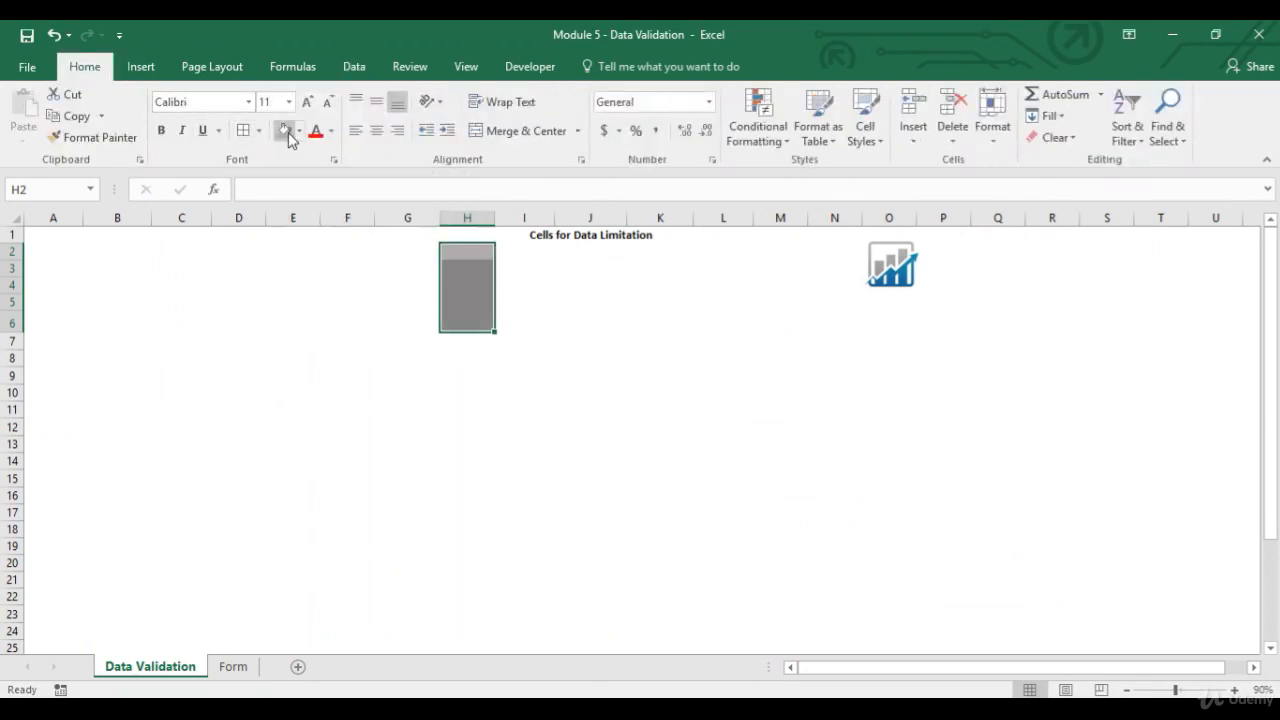
left_click(462, 250)
type("18")
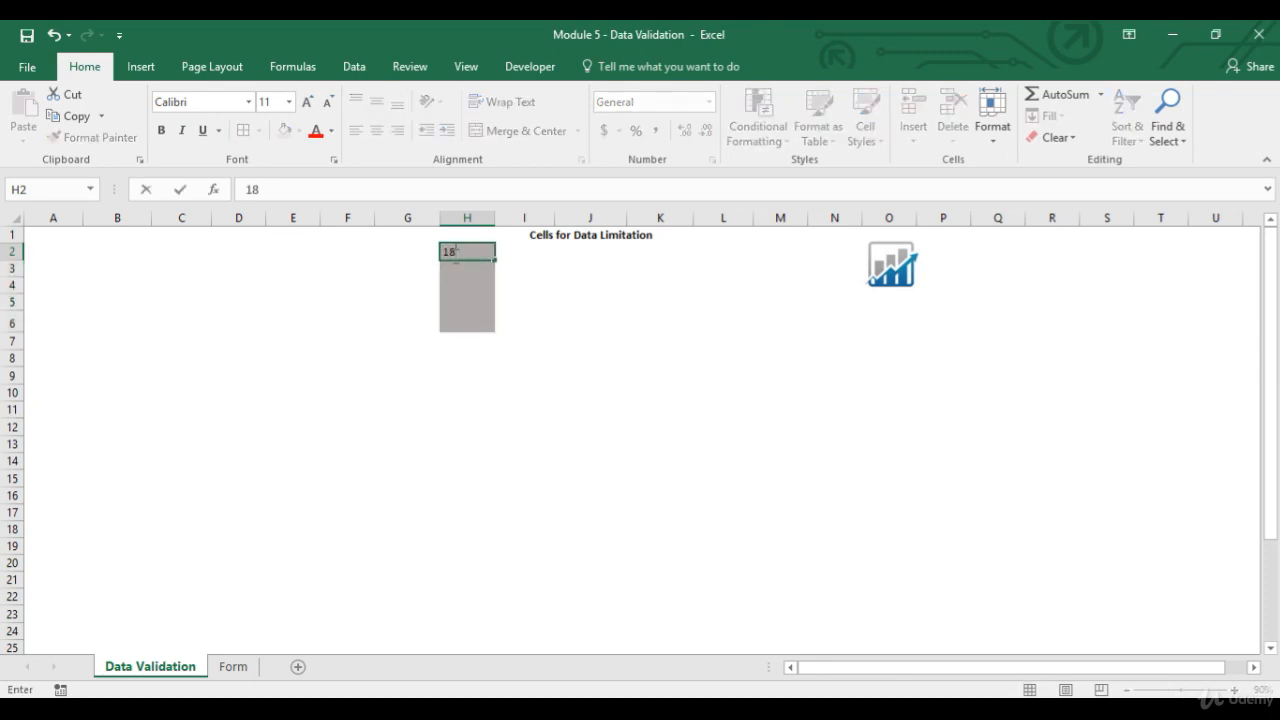
key("Return")
- Try to enter 17 in cell H3, cancelling the entry
type("17")
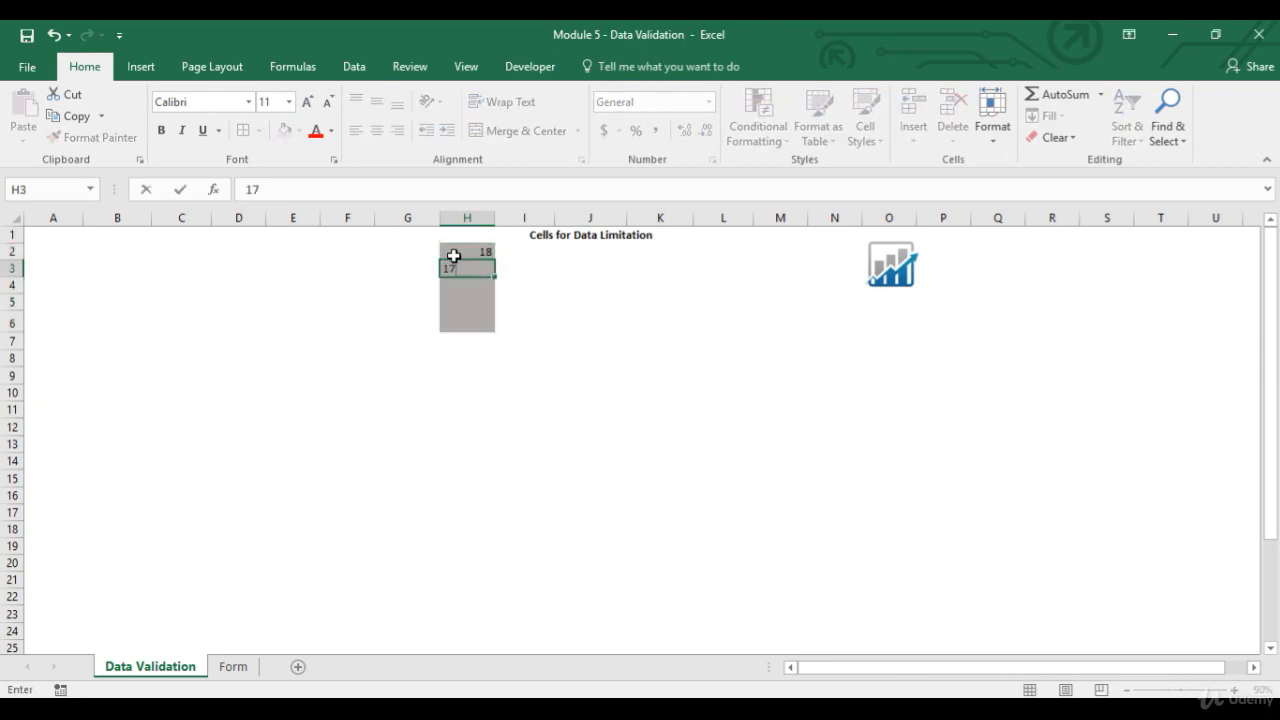
key("Return")
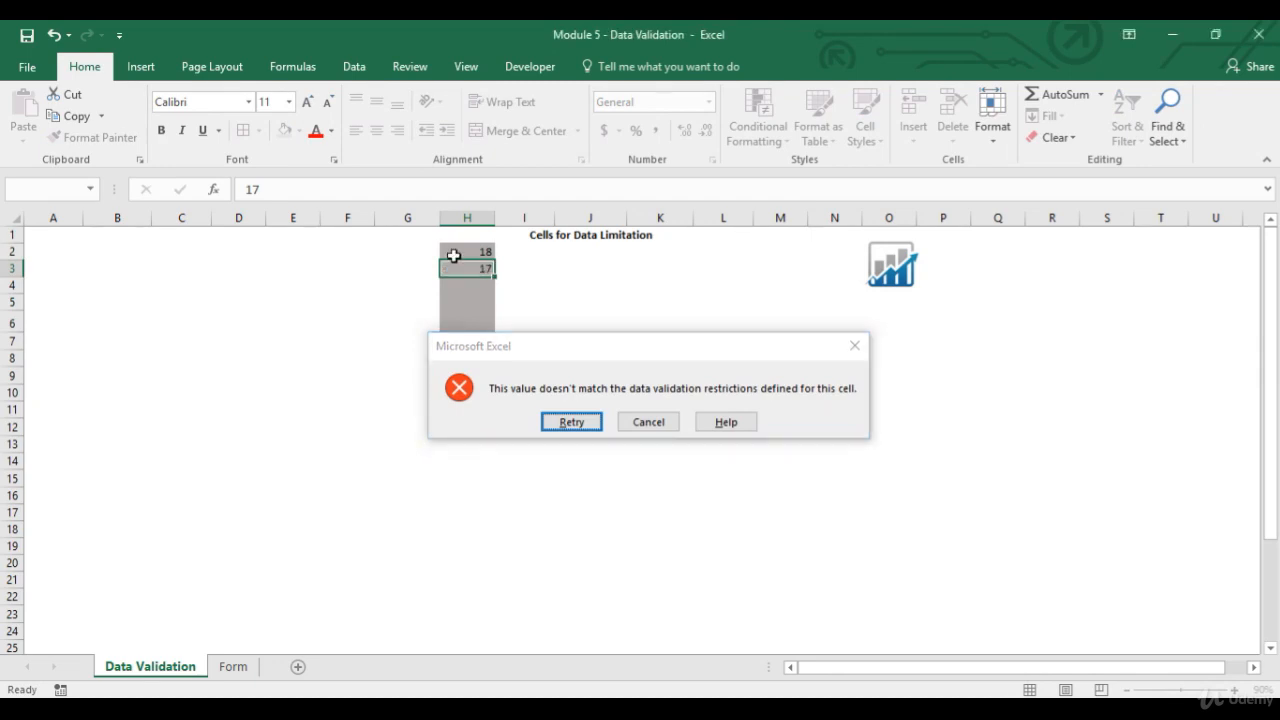
key("Escape")
- Enter 19, 21 and 24 in cells H3 to H5
type("19")
key("Return")
type("21")
key("Return")
type("24")
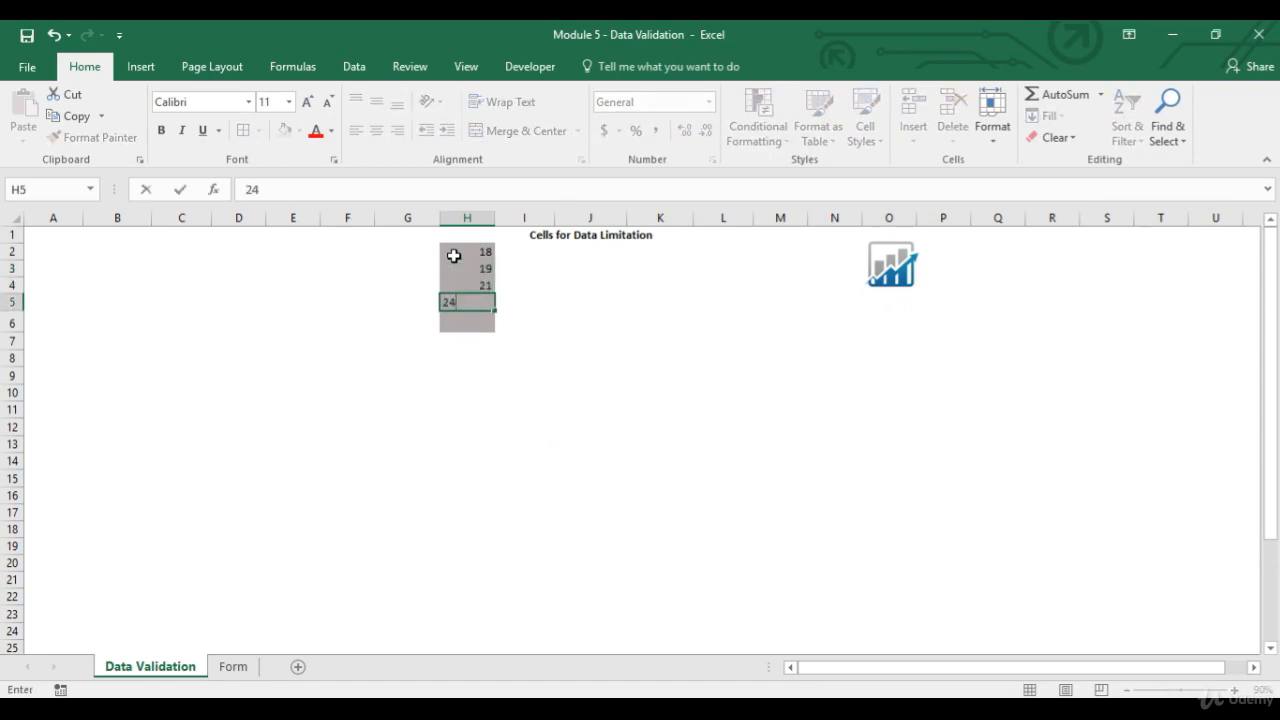
key("Return")
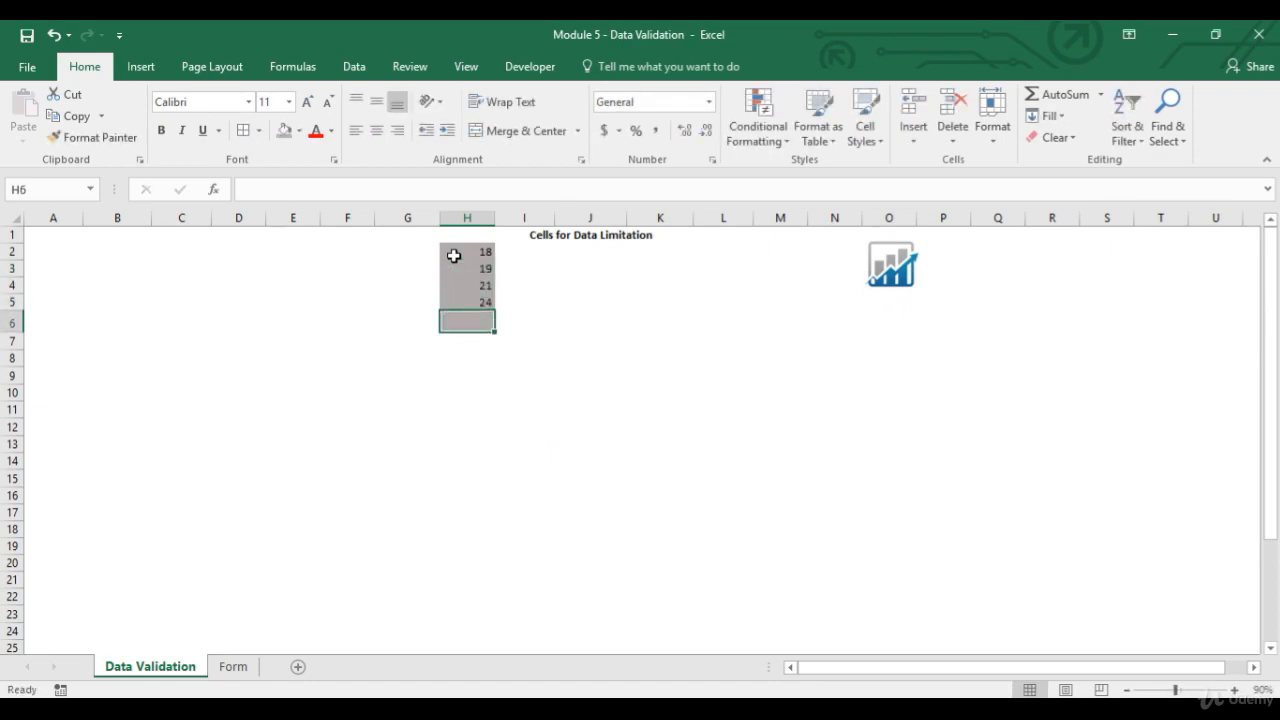
- Try to enter the decimal 24.1 in cell H6, cancel it and enter 20 instead
type("24.1")
key("Return")
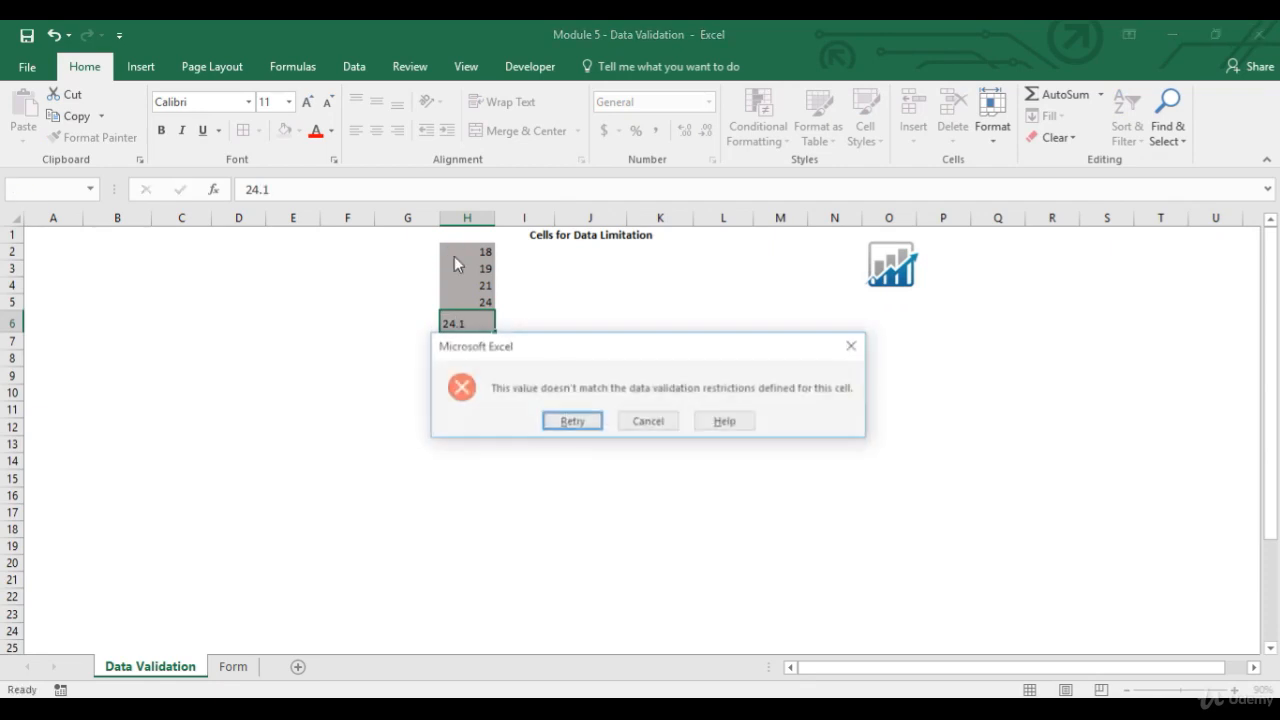
key("Escape")
type("20")
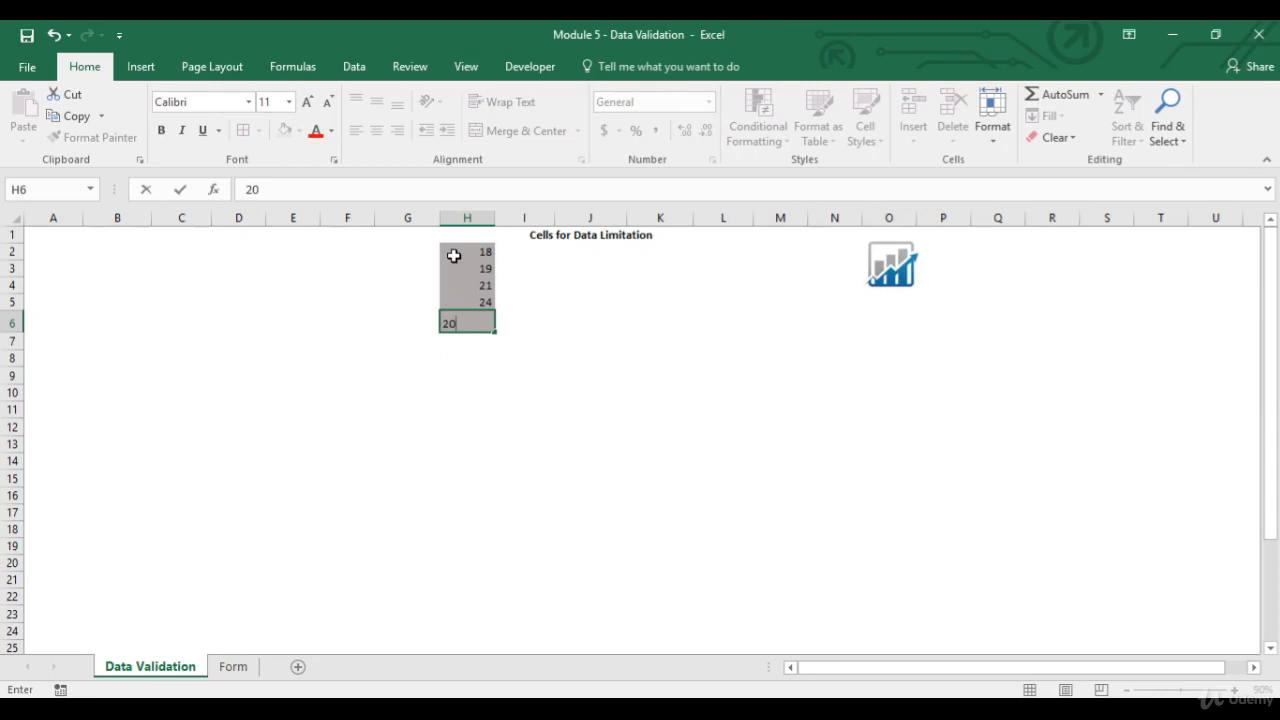
key("Tab")
- Fill I2:I6 with grey and restrict these cells to decimal values between 18 and 24
left_click_drag(522, 252, 514, 323)
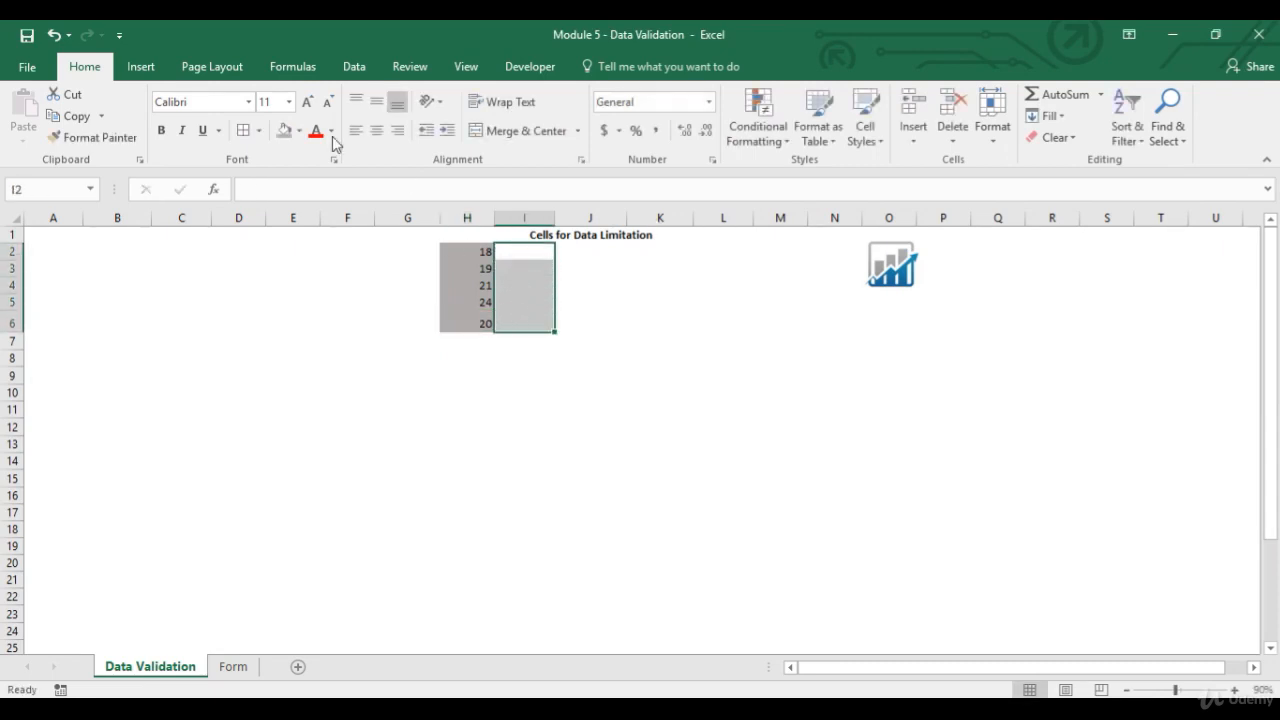
left_click(286, 131)
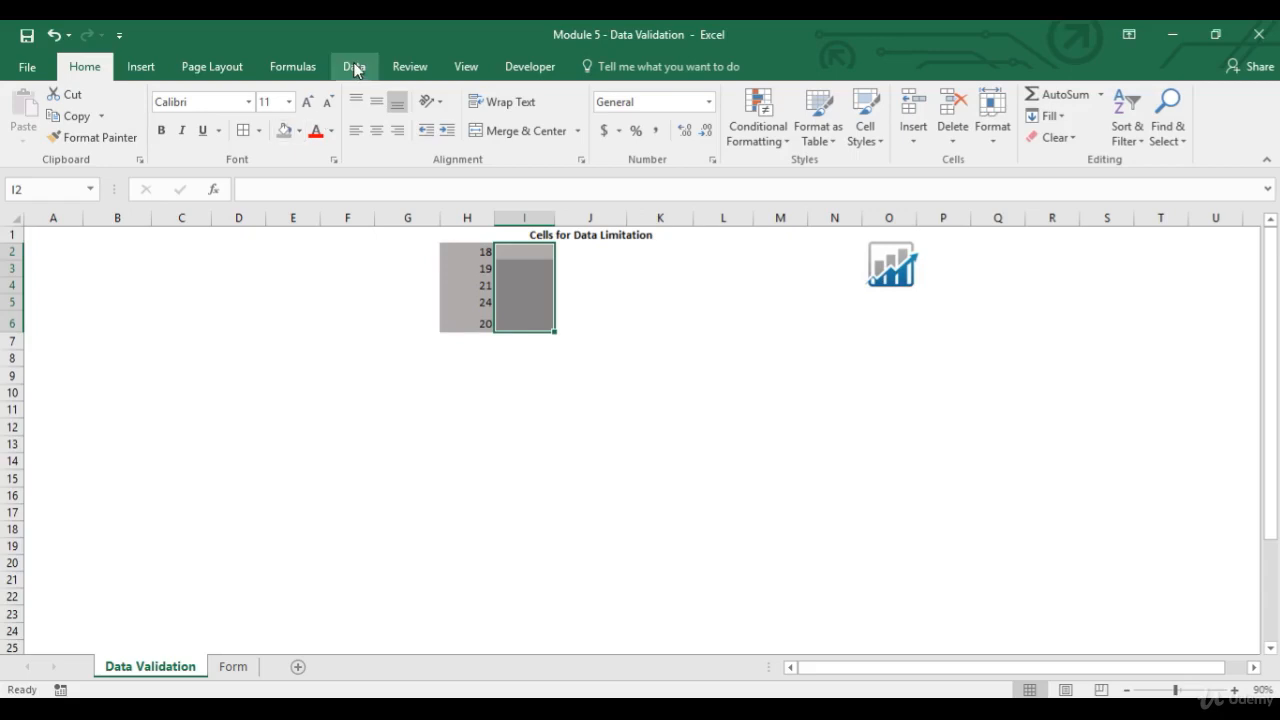
left_click(355, 68)
left_click(658, 138)
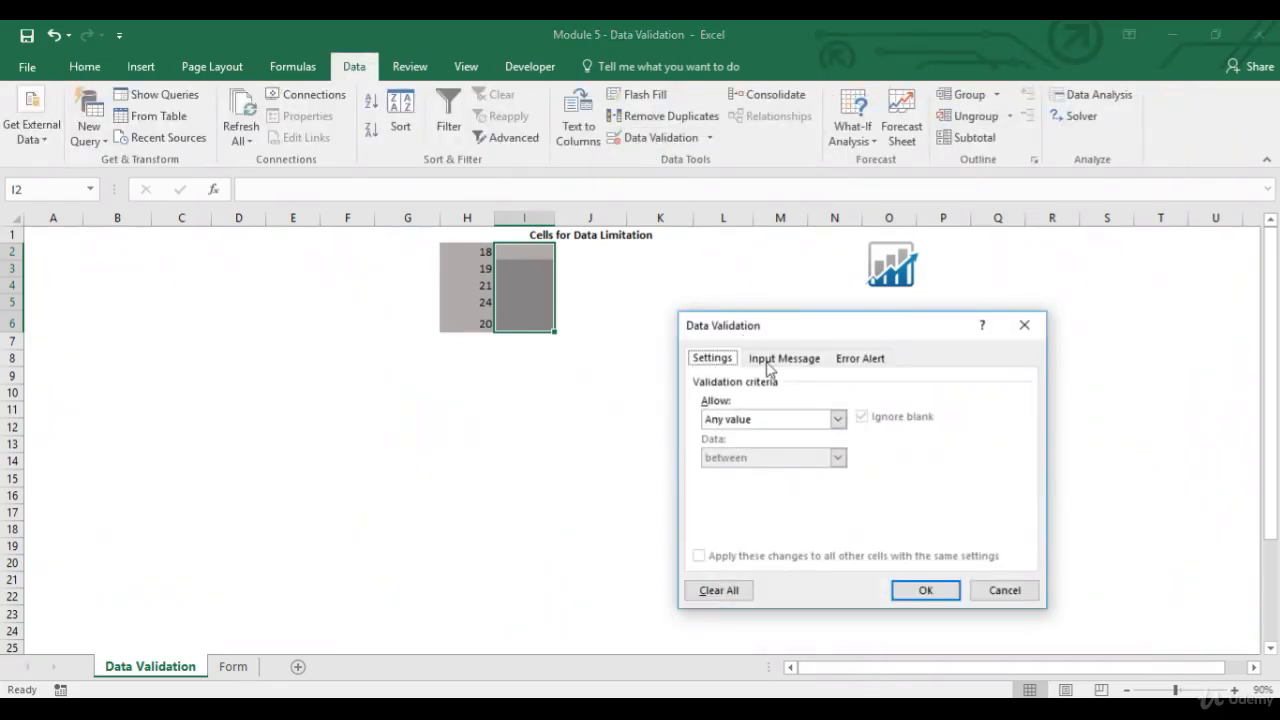
left_click(780, 420)
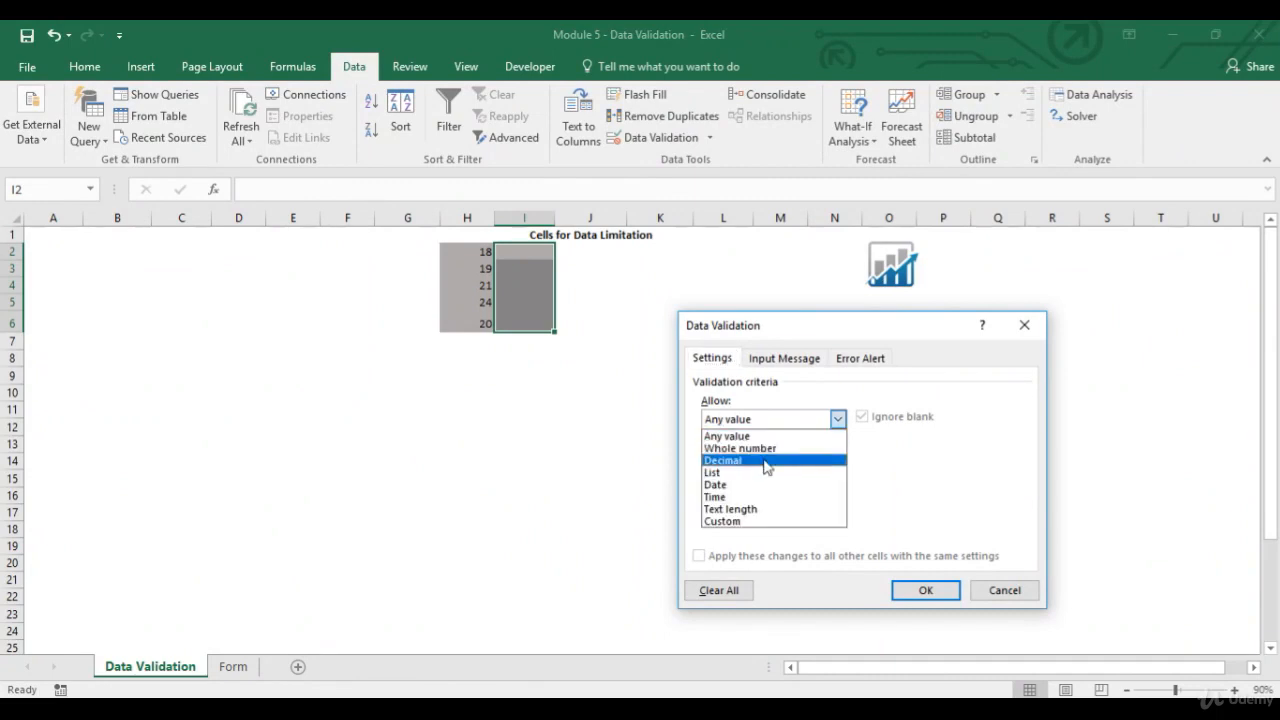
left_click(767, 461)
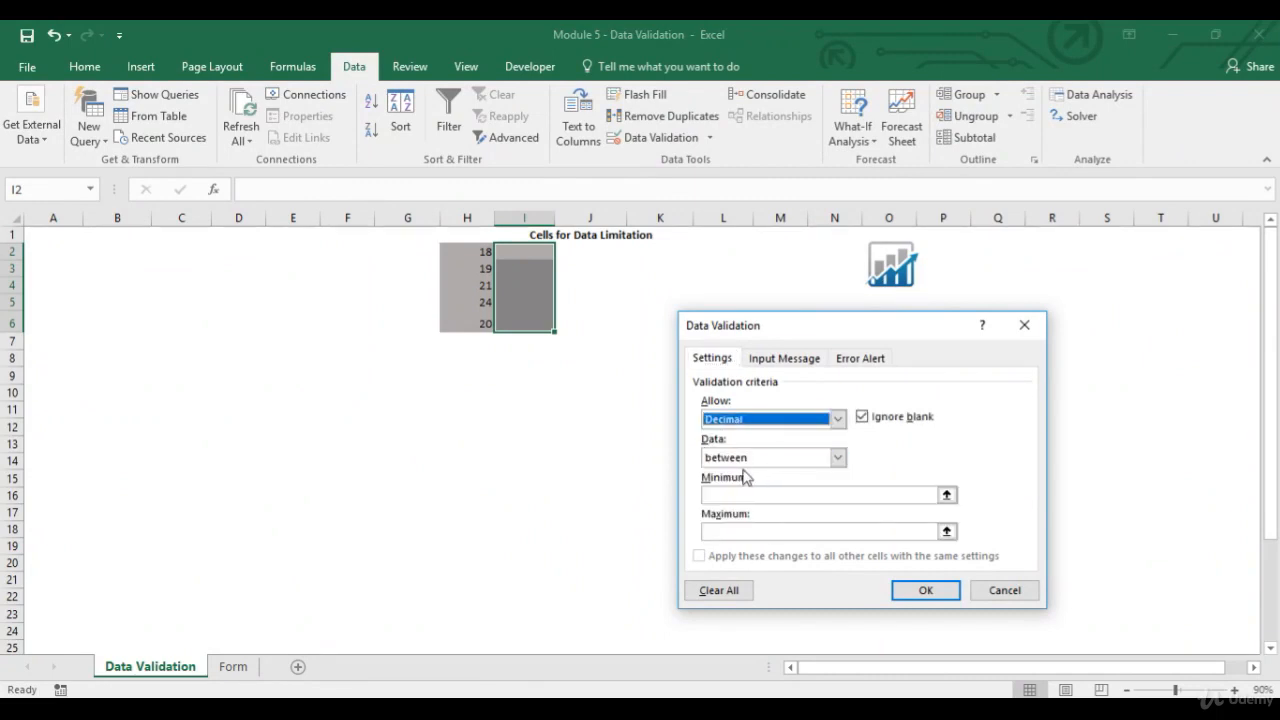
left_click(733, 494)
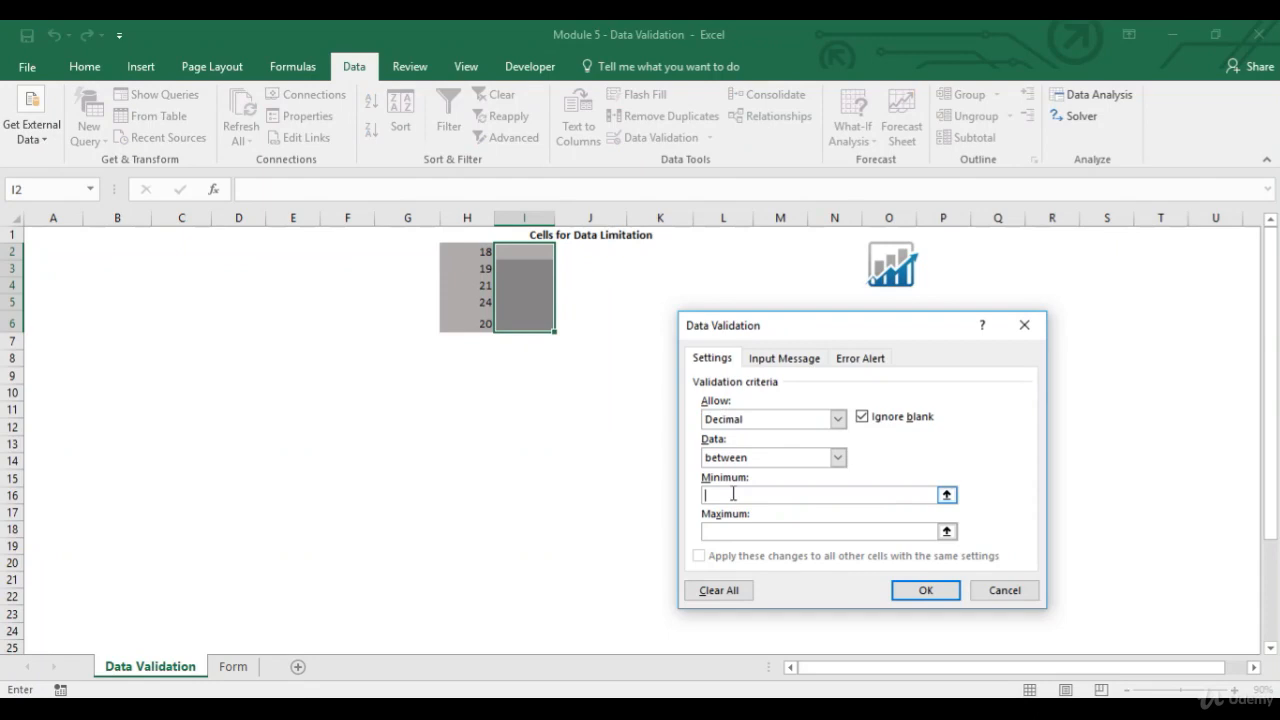
type("18")
key("Tab")
type("24")
left_click(924, 590)
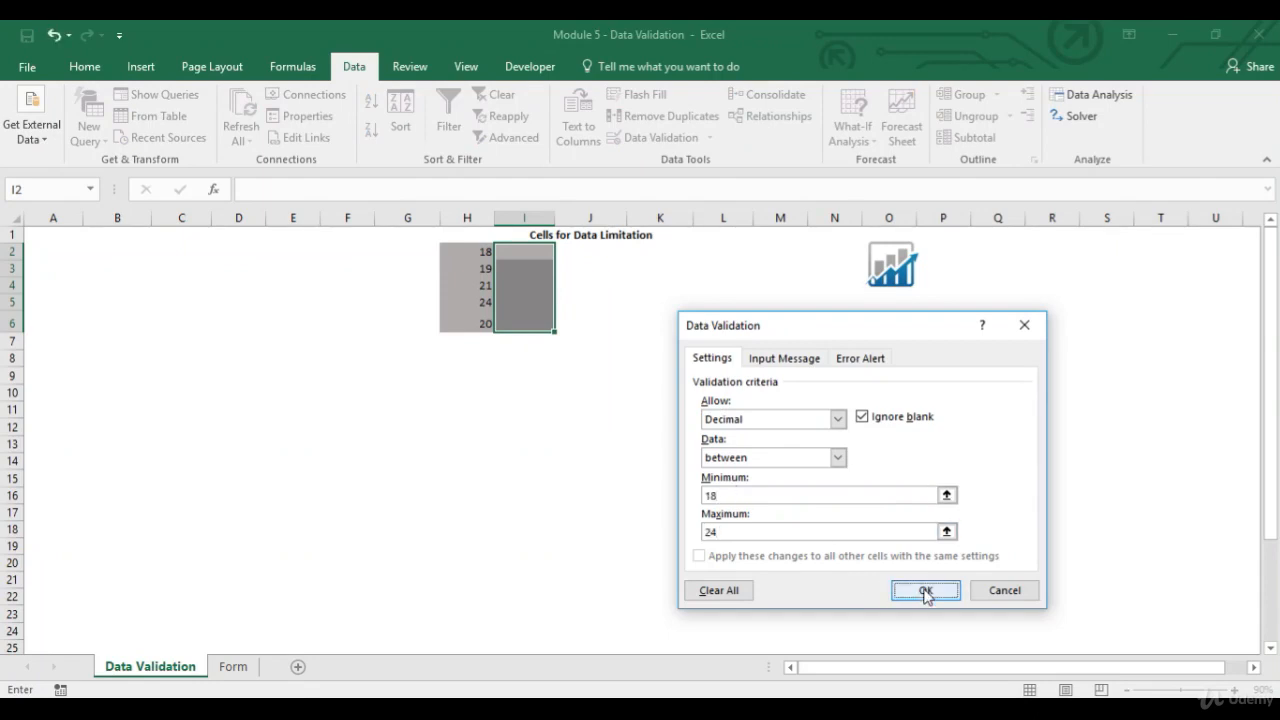
- Enter 18, 18.1, 23.9 and 23.99 in cells I2 to I5
left_click(529, 257)
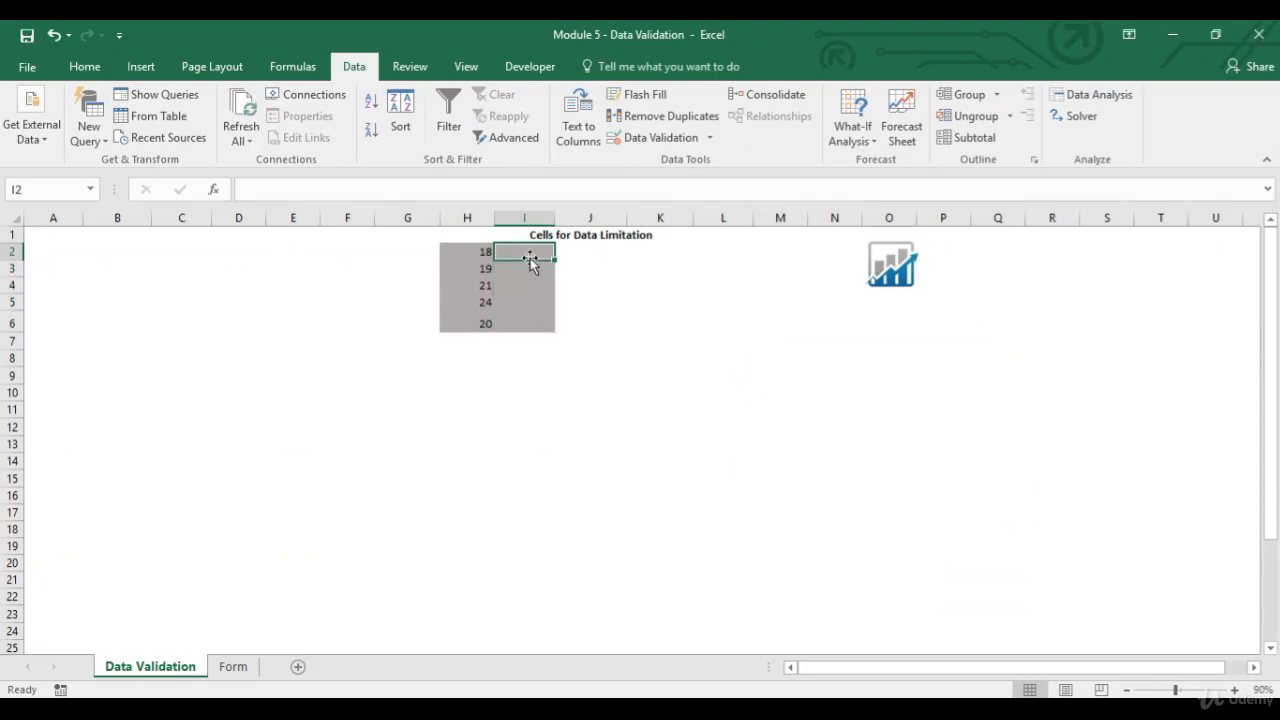
type("18")
key("Return")
type("18.1")
key("Return")
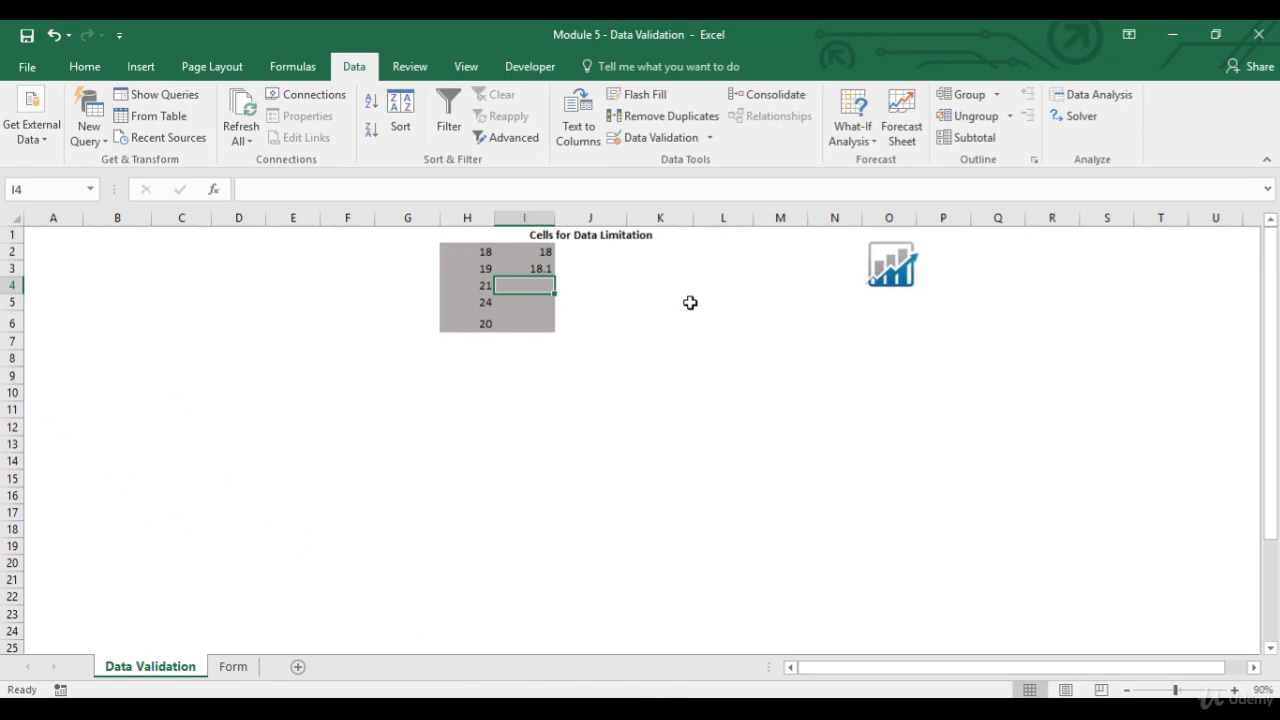
type("23.9")
key("Return")
type("23.99")
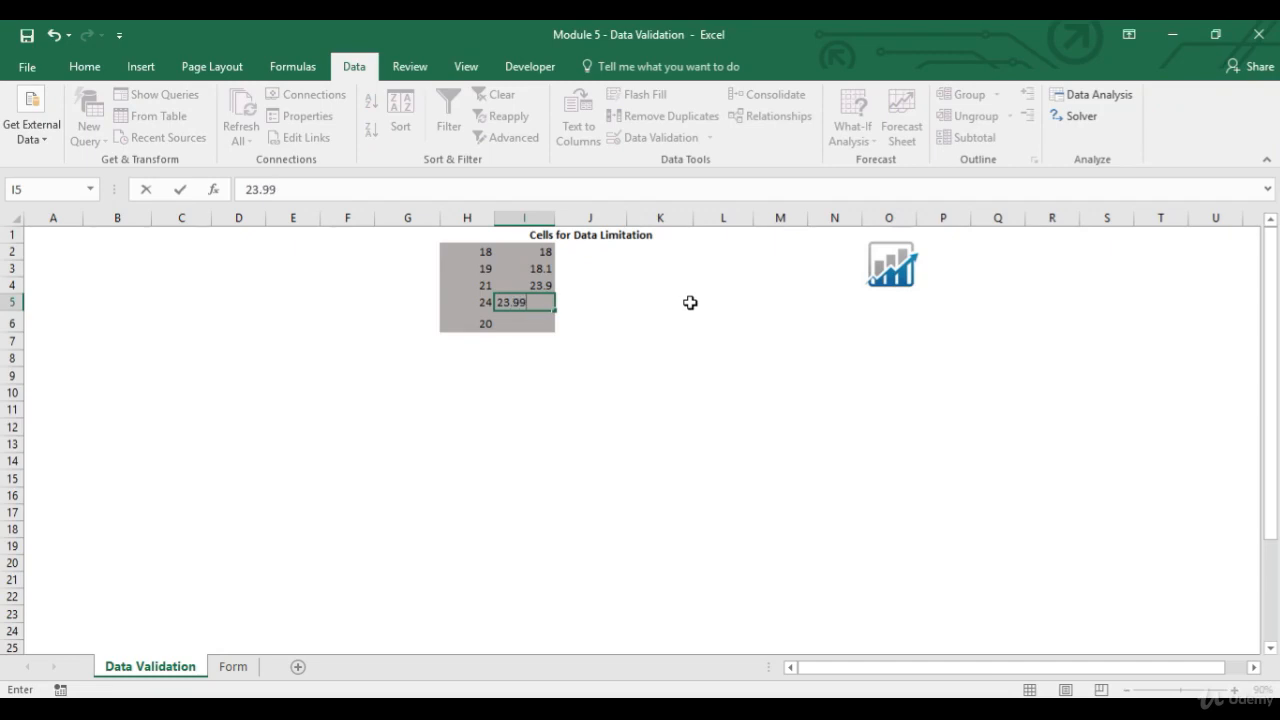
key("Return")
- Try to enter 24.01 in cell I6 and replace it with 24
type("24.01")
key("Return")
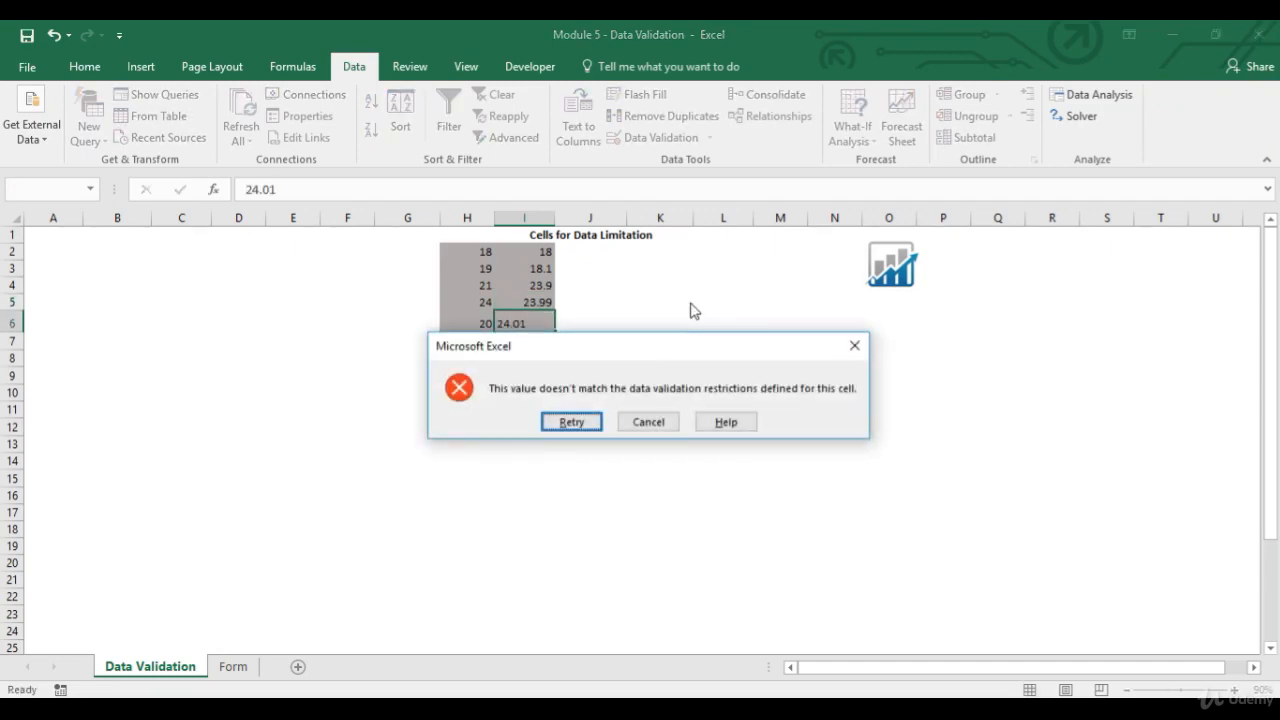
key("Return")
type("24")
key("ctrl+Return")
key("Right")
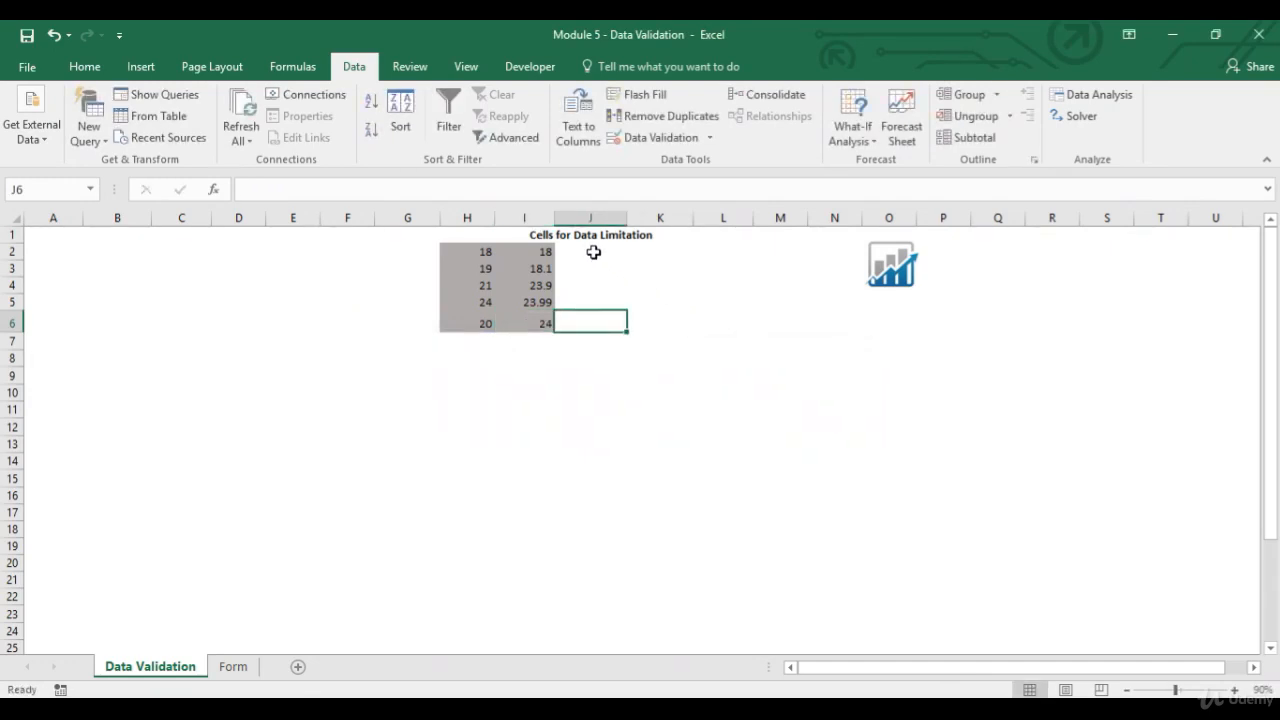
left_click(660, 139)
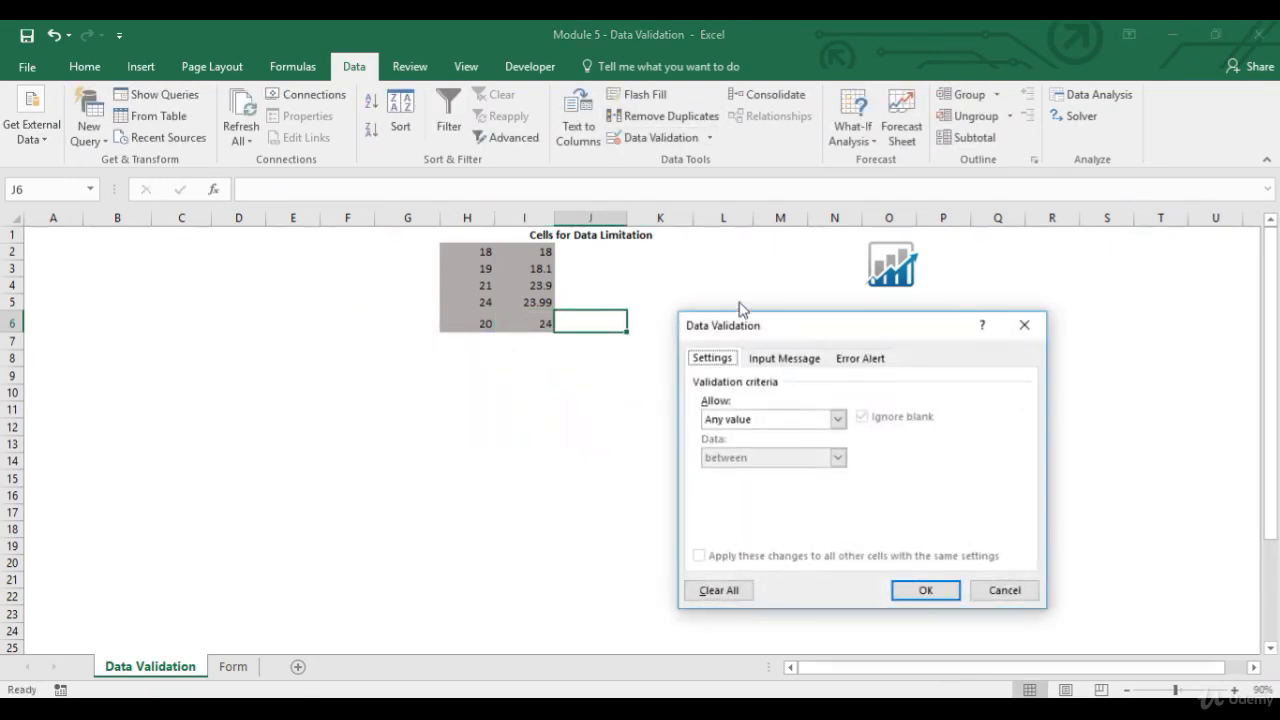
left_click(836, 419)
left_click(836, 420)
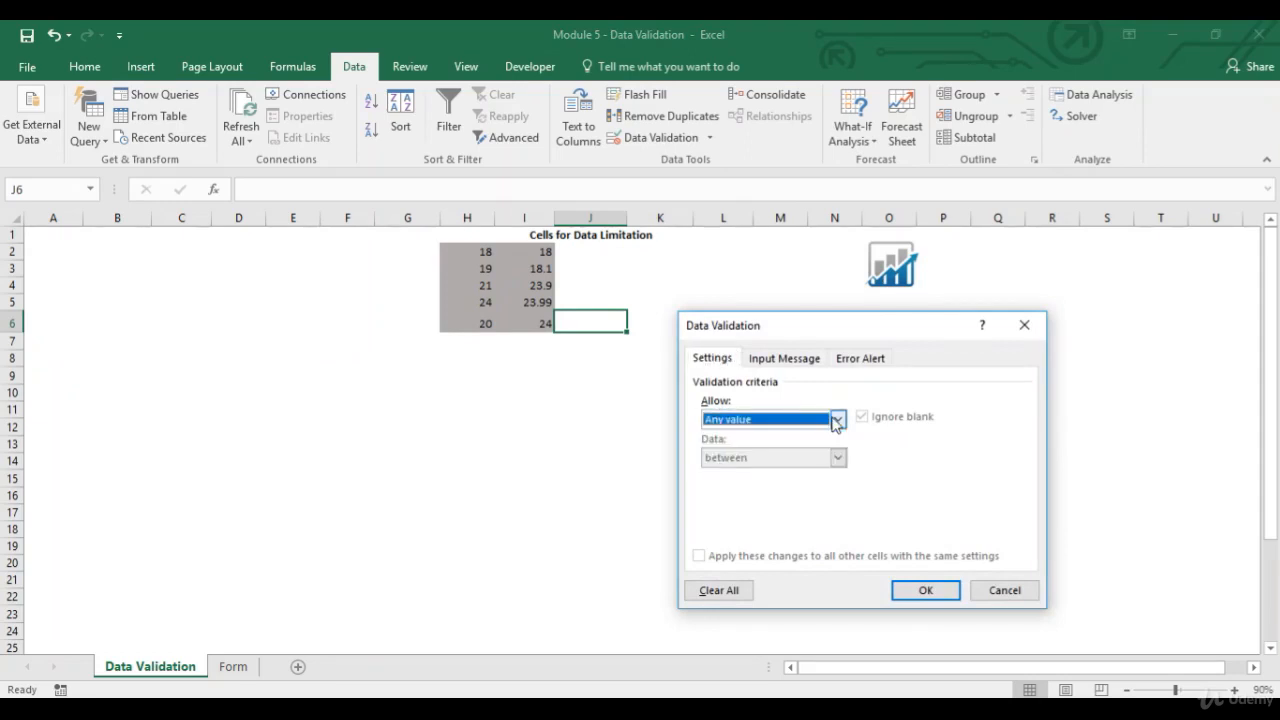
left_click(995, 591)
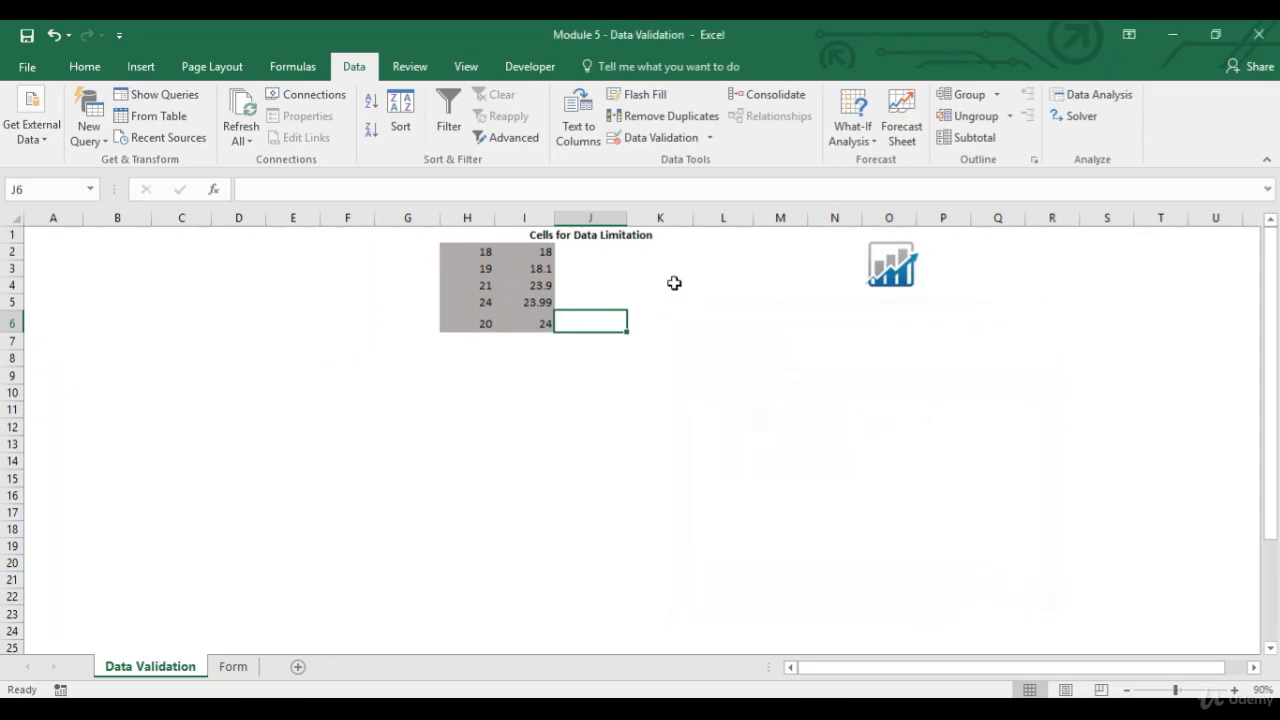
- Fill cells J2:J6 with the same grey as the neighbouring validation columns
left_click_drag(580, 251, 577, 320)
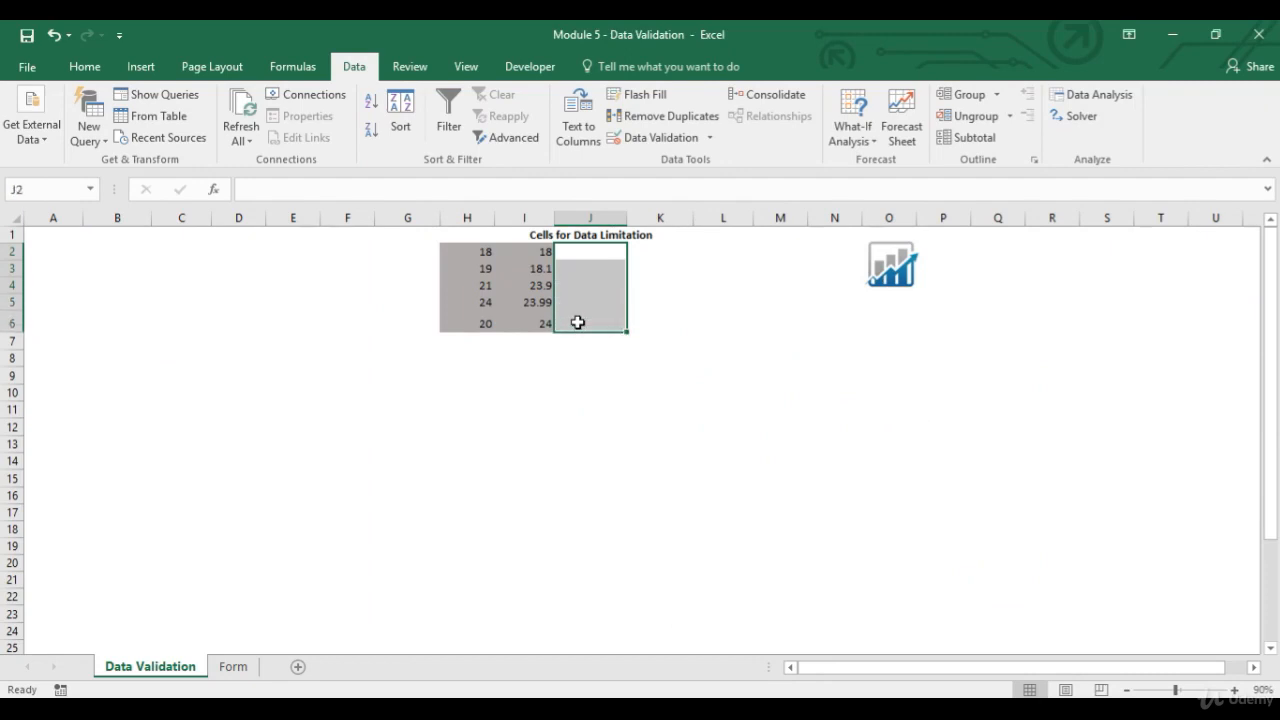
left_click(88, 67)
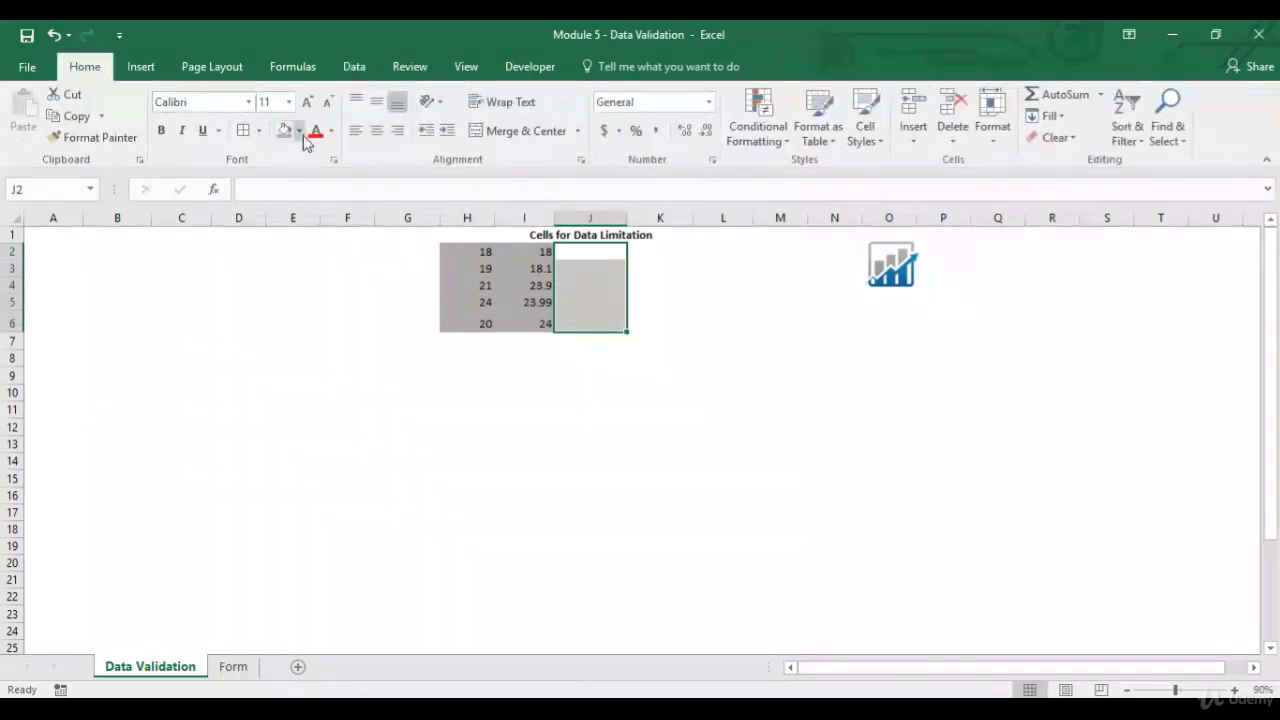
left_click(284, 131)
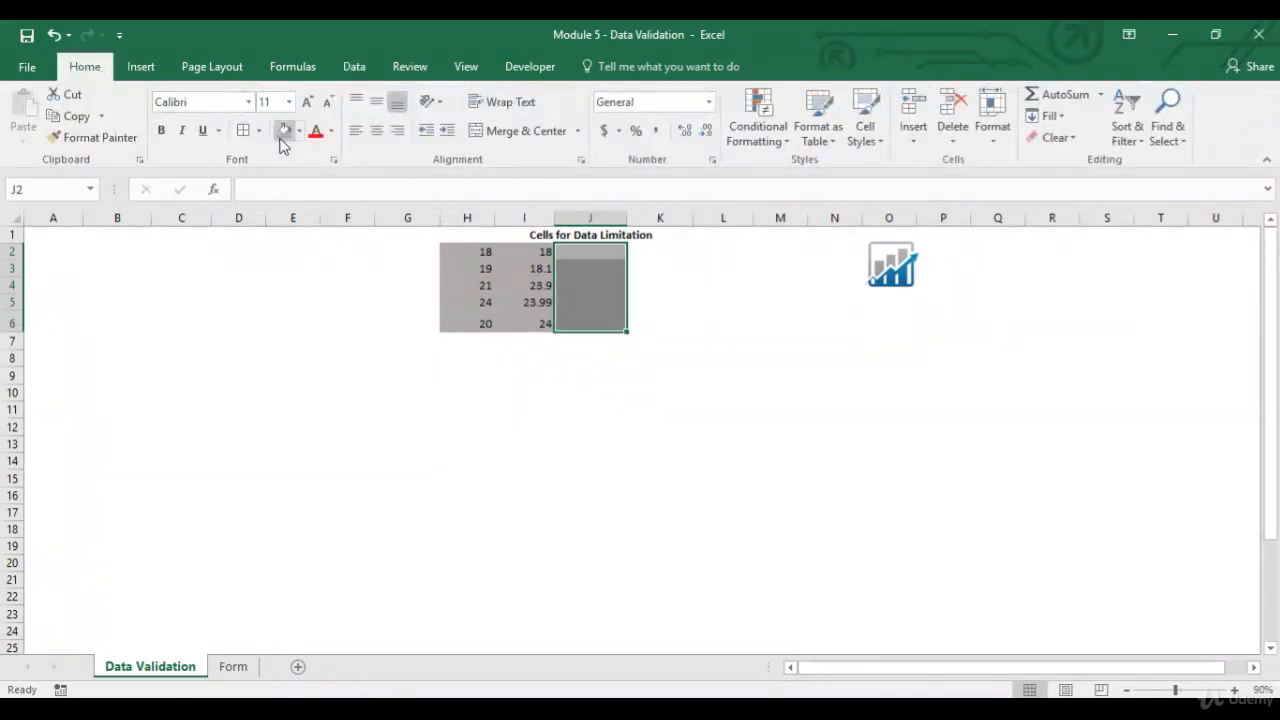
left_click(355, 68)
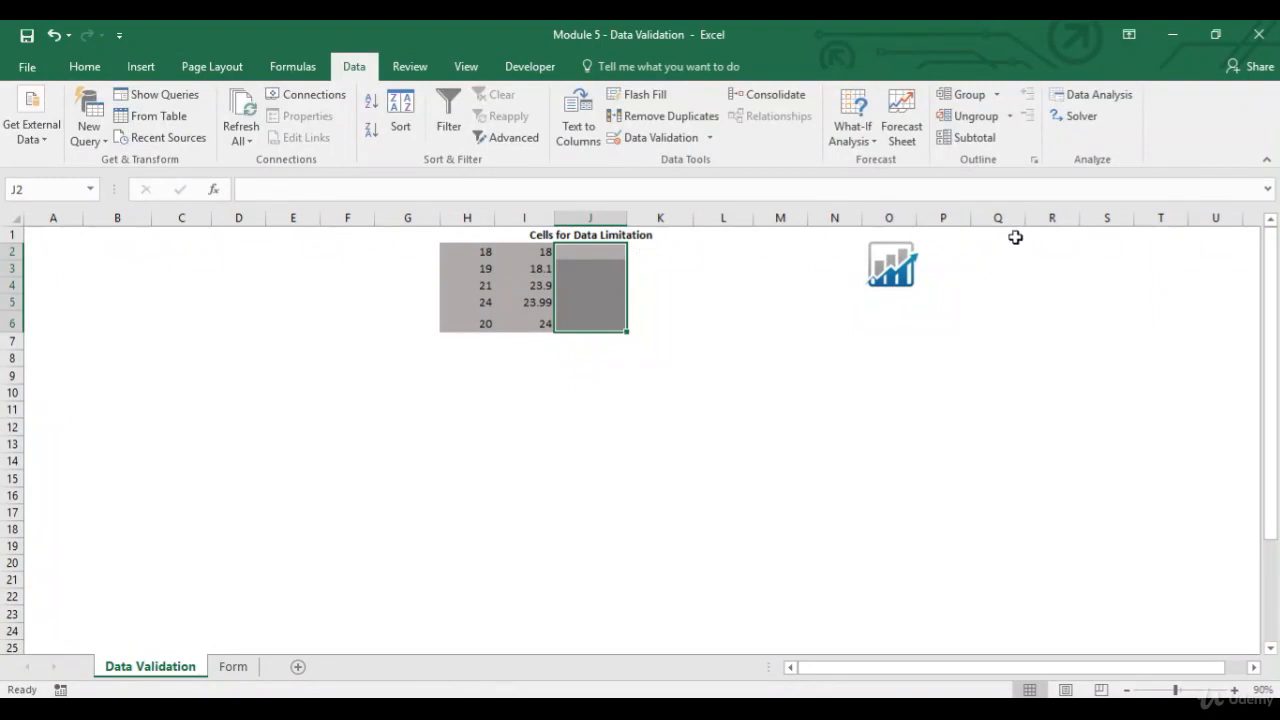
- Enter the list items A, B, C, D and E in cells Q1 to Q5
left_click(1015, 237)
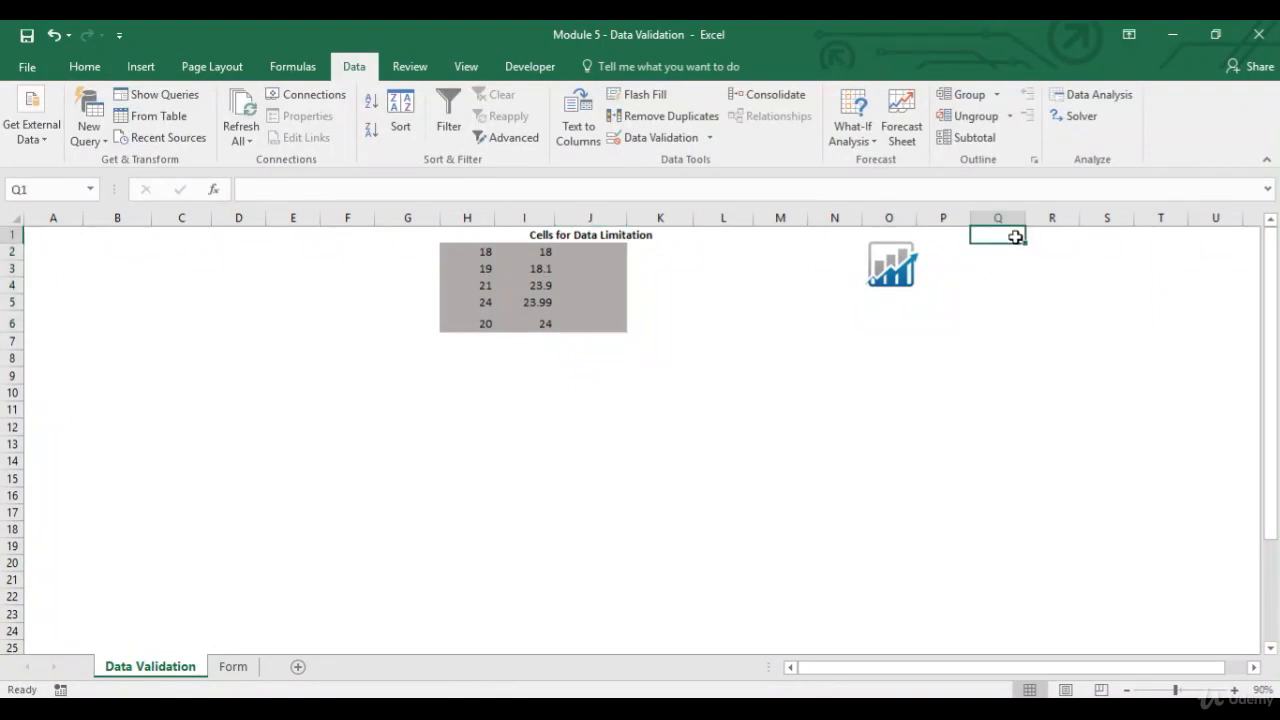
type("A")
key("Return")
type("B")
key("Return")
type("C")
key("Return")
type("D")
key("Return")
type("E")
key("Return")
- Restrict cells J2:J6 to a drop-down list whose source is $Q$1:$Q$5
left_click_drag(604, 251, 598, 330)
left_click(657, 137)
left_click(837, 419)
left_click(783, 474)
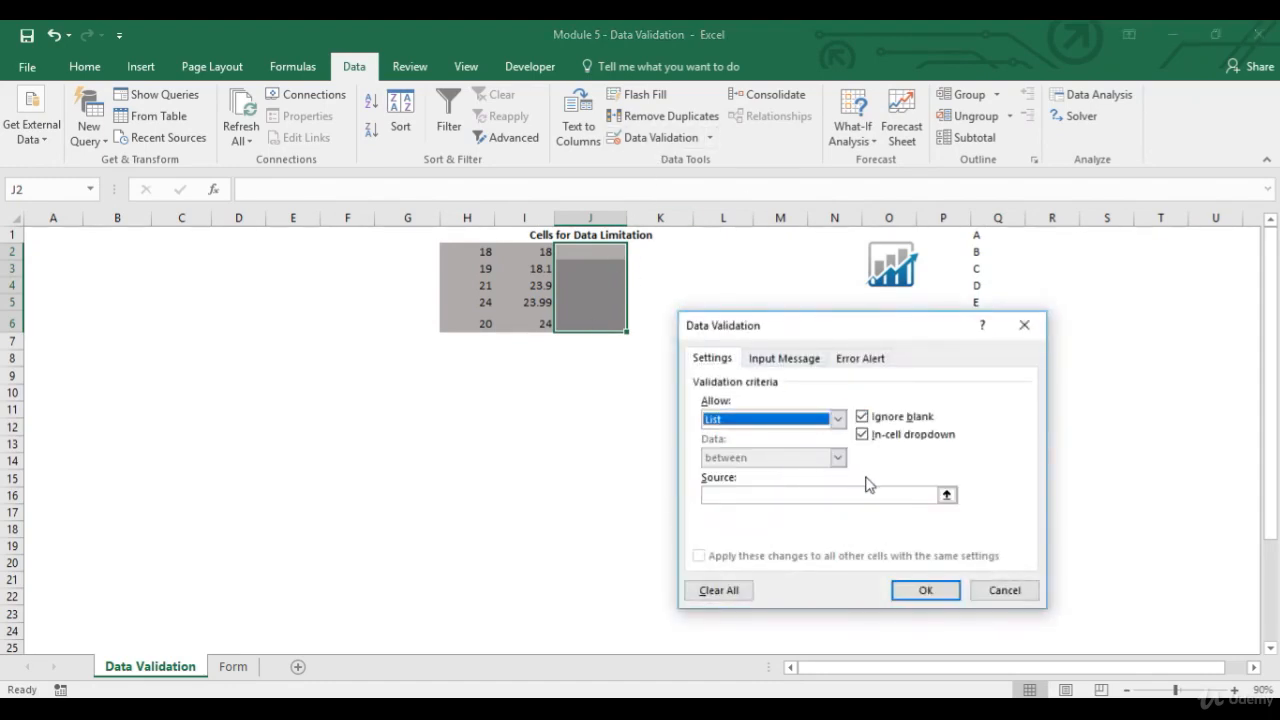
left_click(946, 496)
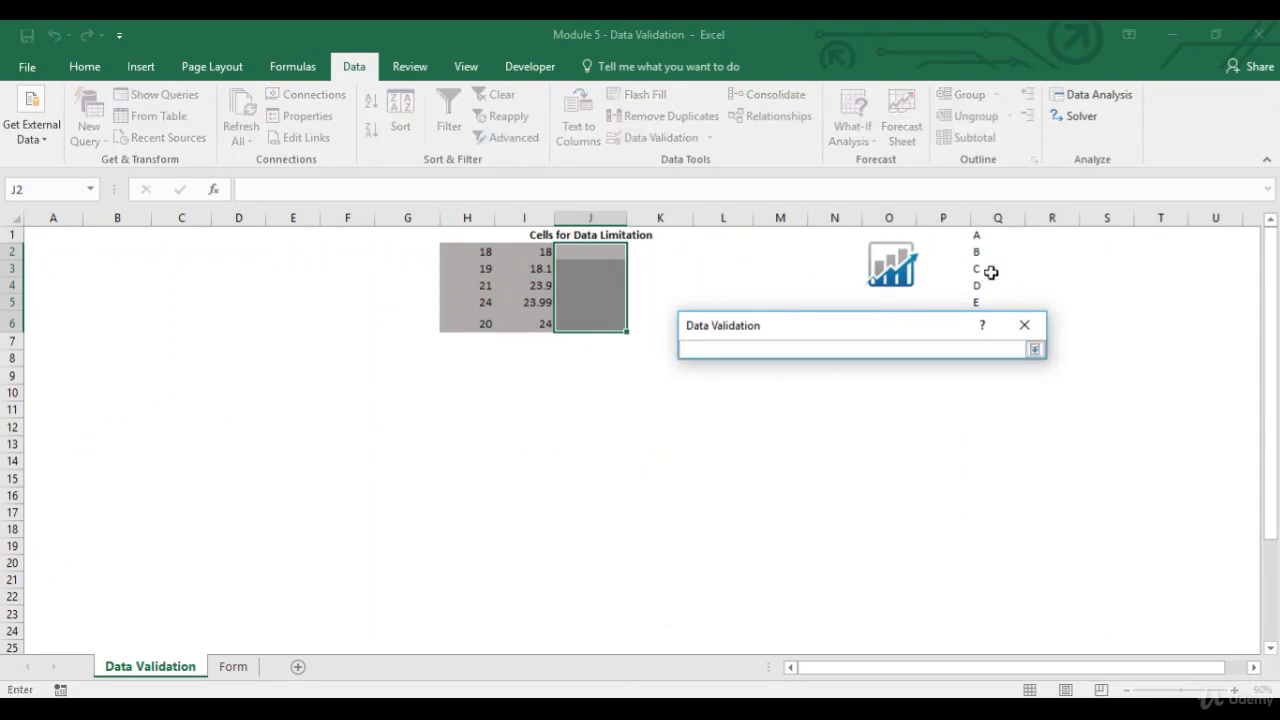
left_click_drag(986, 237, 986, 298)
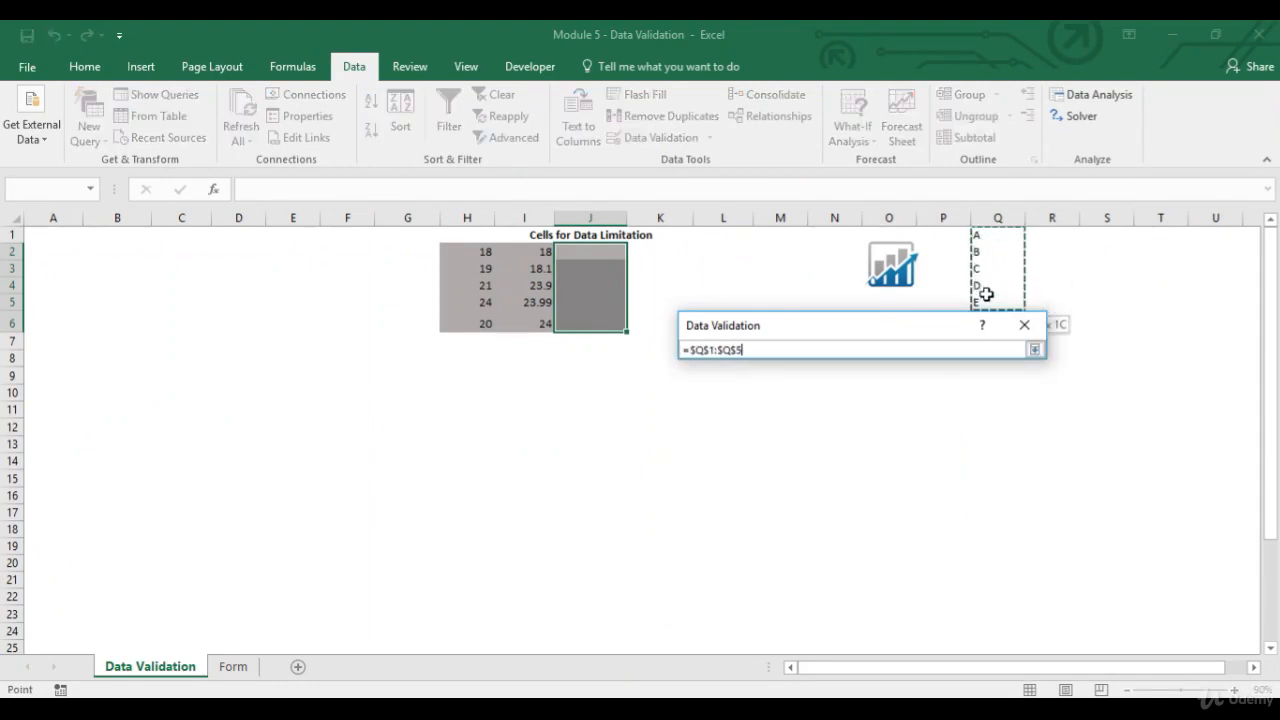
left_click(1036, 349)
left_click(916, 590)
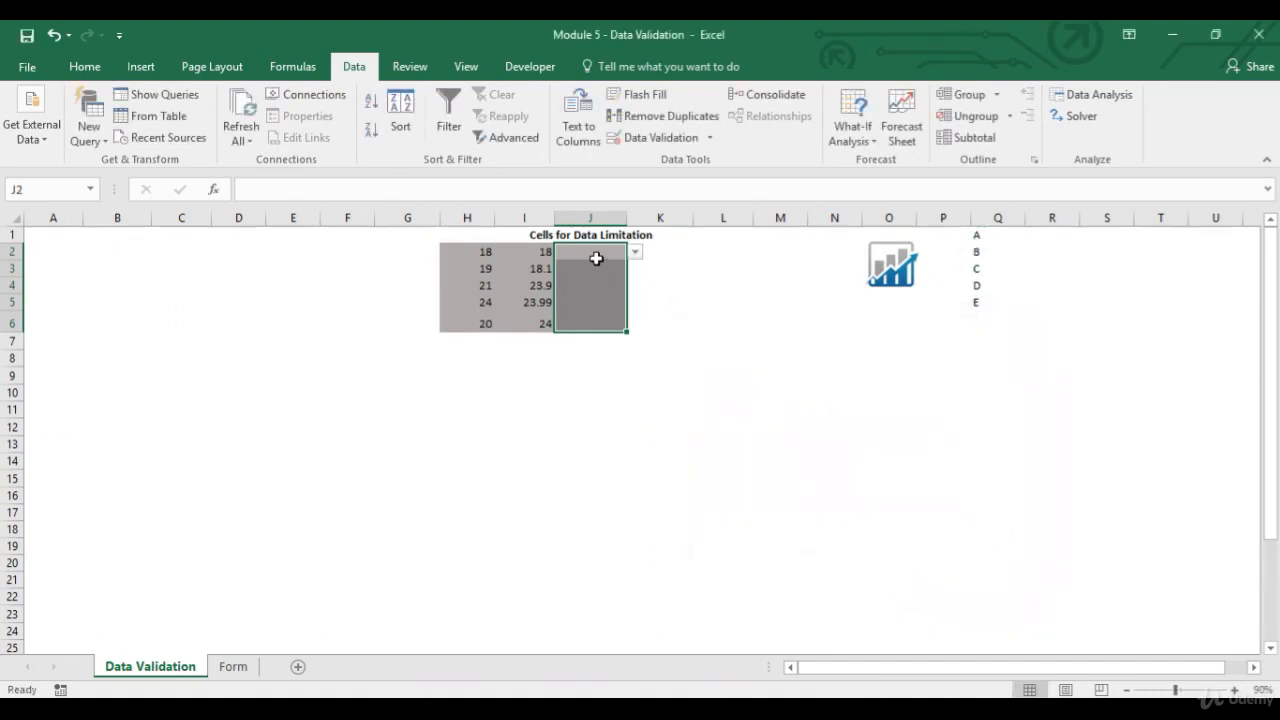
- Choose A, B, B and E from the in-cell lists of J2, J3, J4 and J5
left_click(610, 252)
left_click(637, 254)
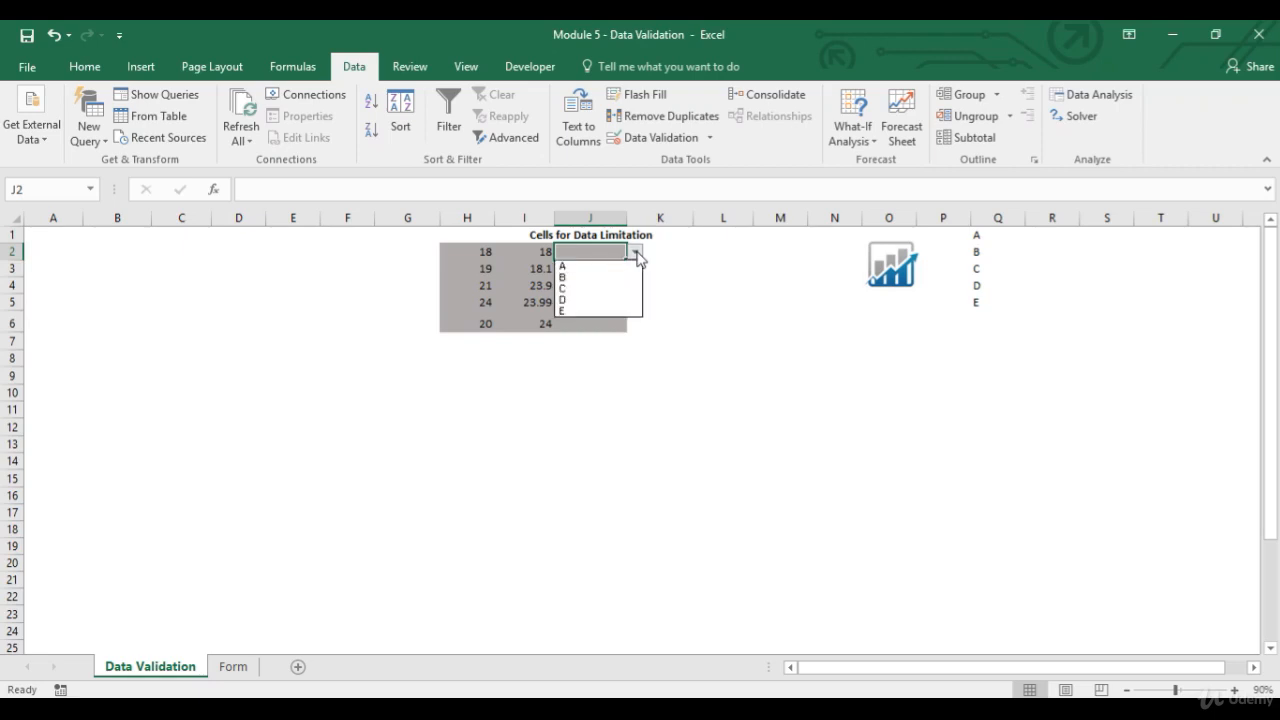
left_click(625, 265)
left_click(606, 265)
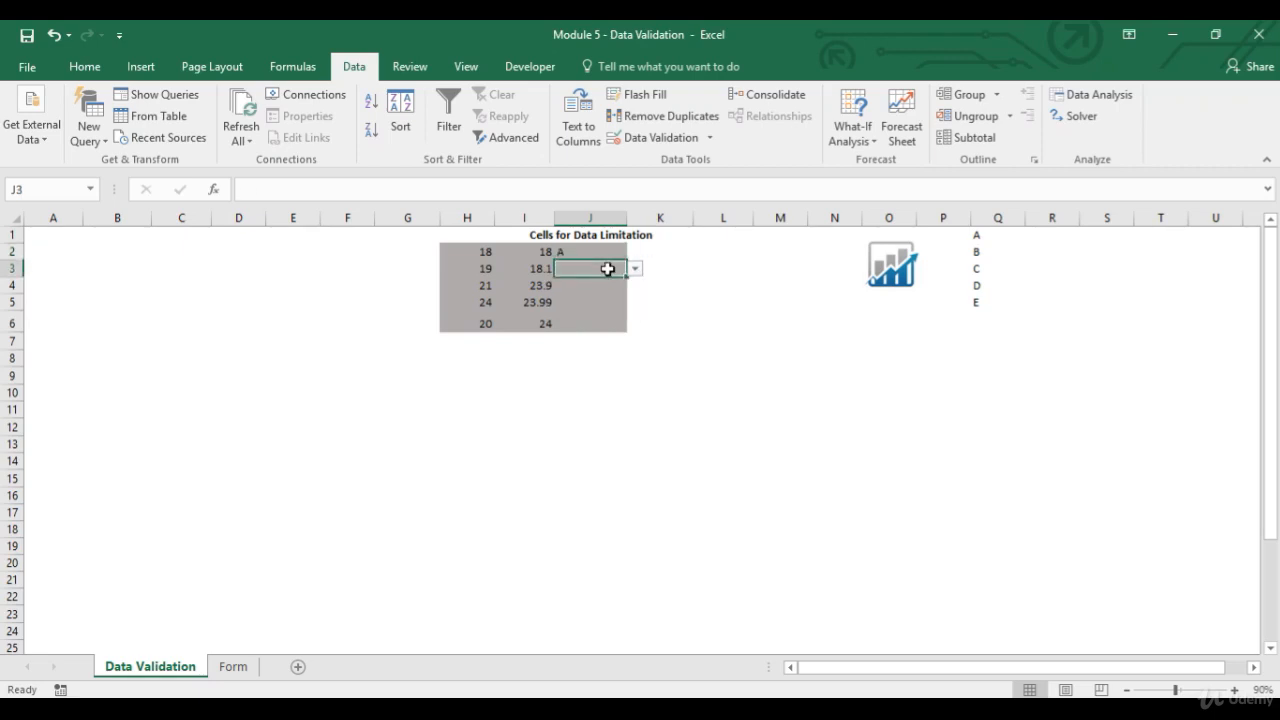
left_click(634, 268)
left_click(605, 294)
left_click(608, 285)
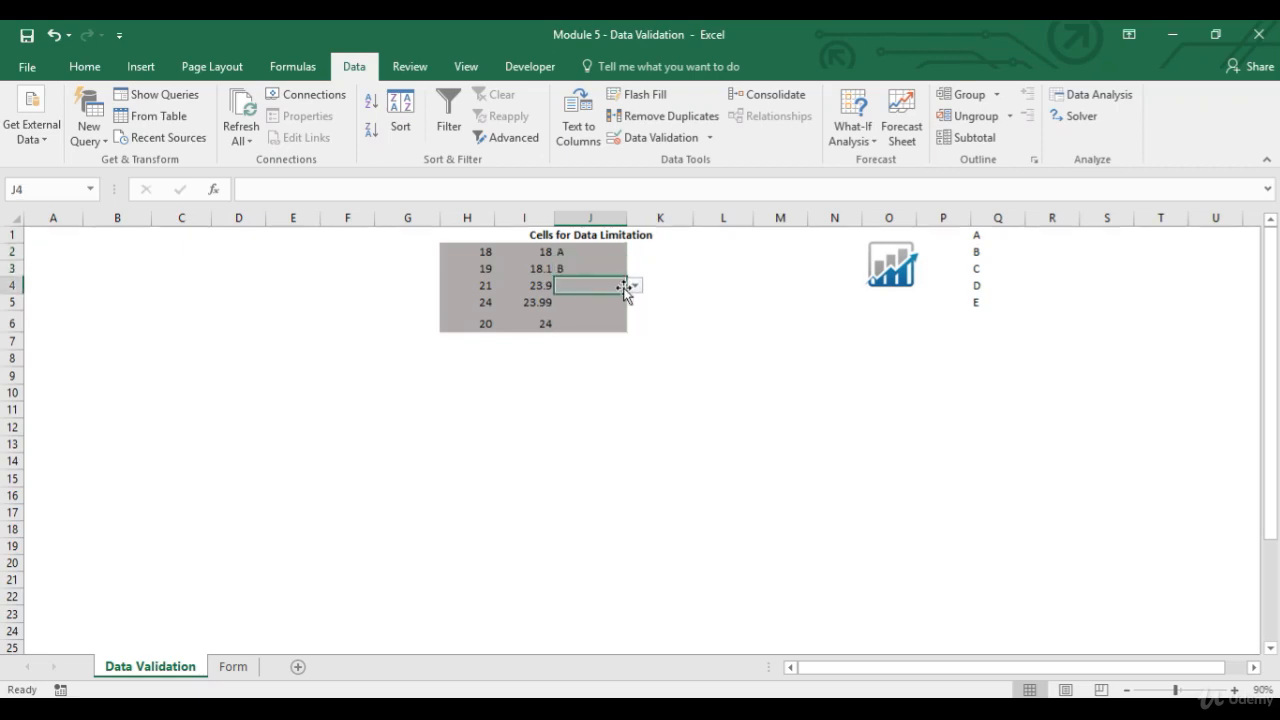
left_click(634, 285)
left_click(617, 310)
left_click(608, 302)
left_click(634, 302)
left_click(580, 361)
- Try to enter F in cell J6, cancel it and choose D from the cell's list instead
left_click(580, 325)
type("F")
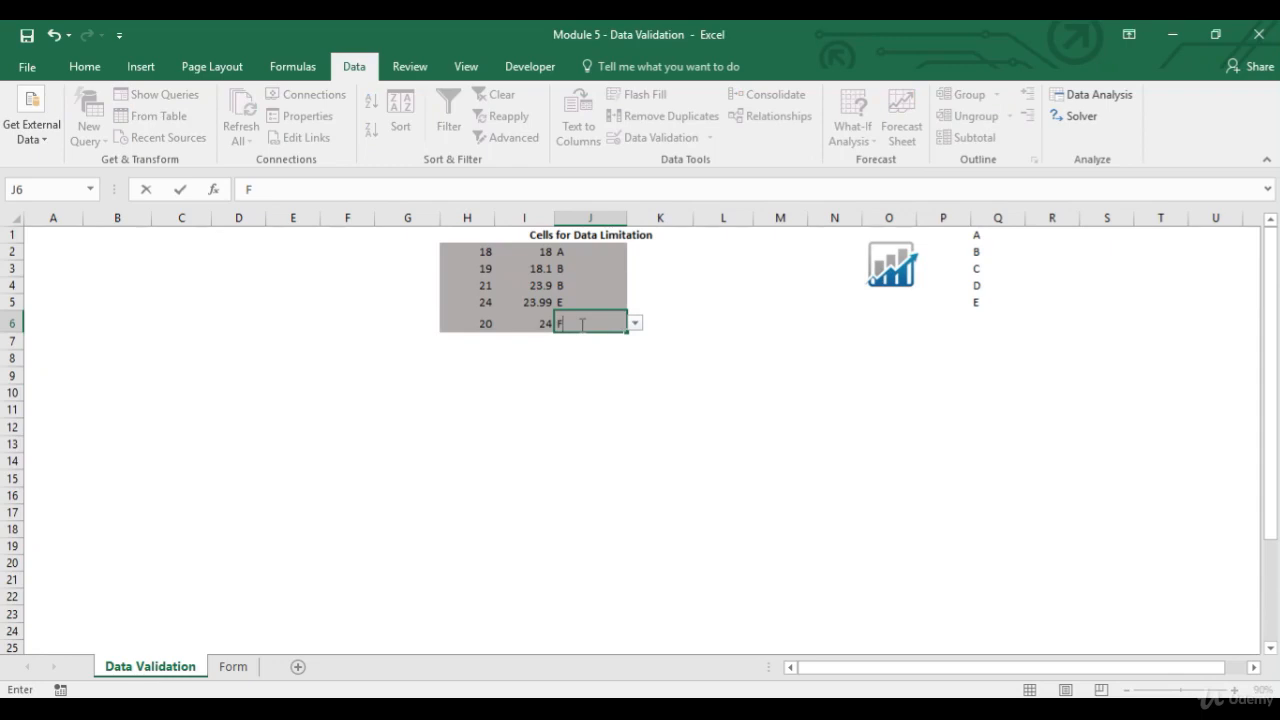
key("Return")
key("Escape")
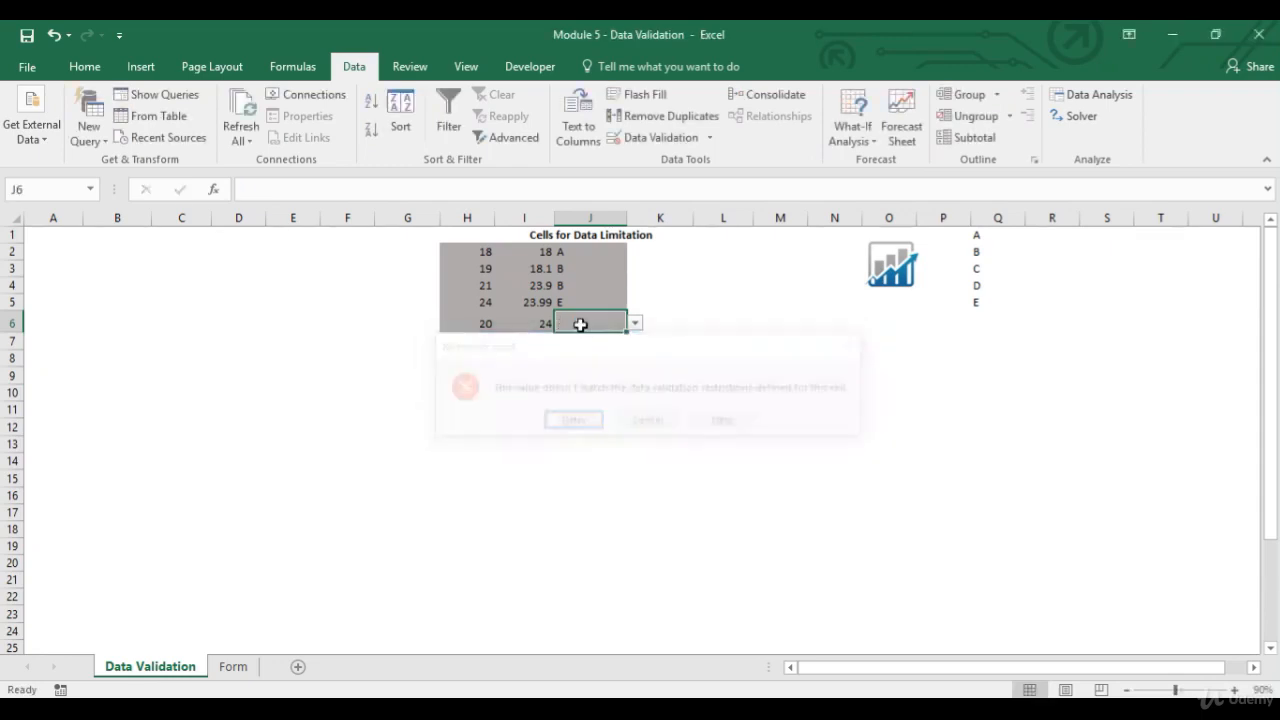
left_click(634, 324)
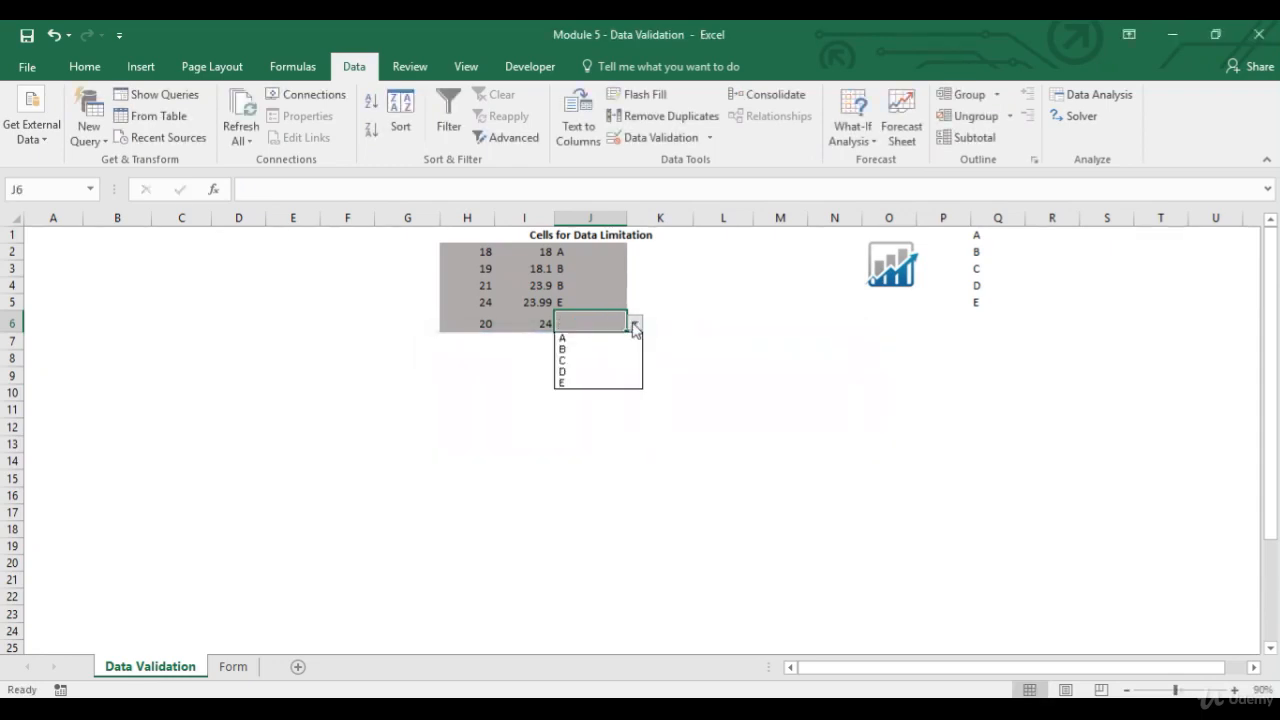
left_click(580, 371)
key("Return")
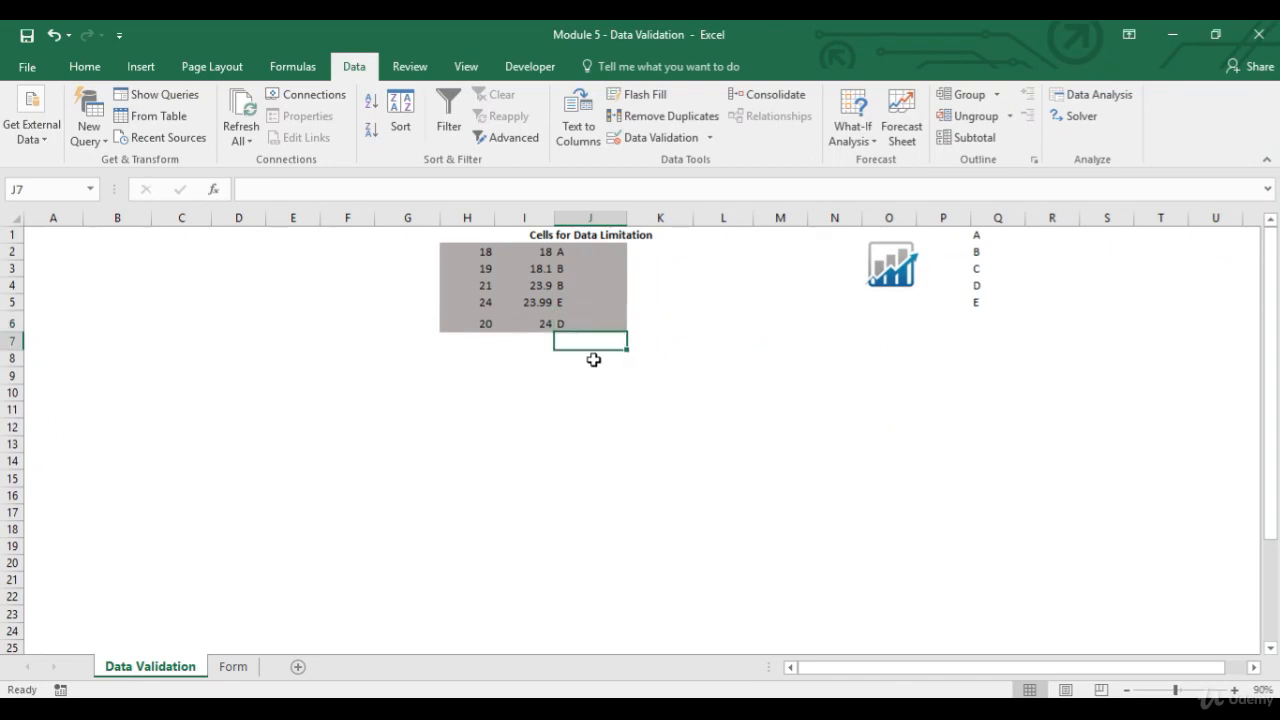
- Fill cells K2:K6 with grey
left_click_drag(654, 250, 655, 318)
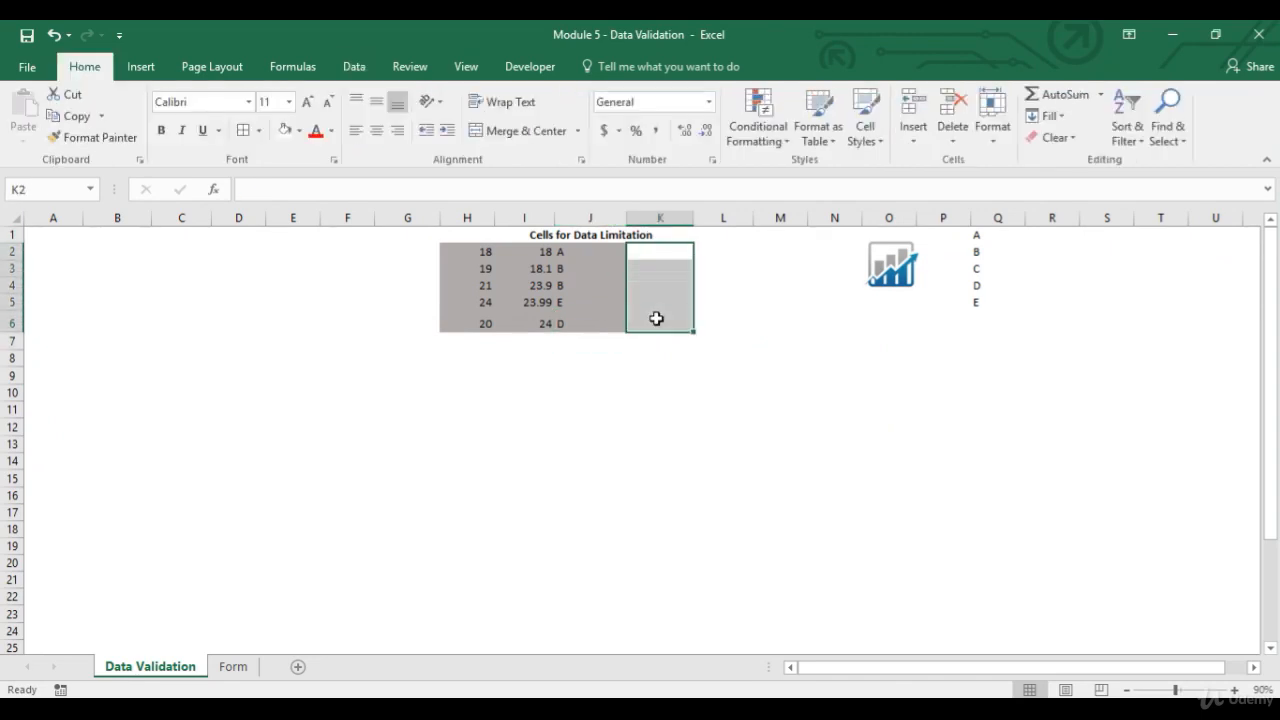
left_click(300, 139)
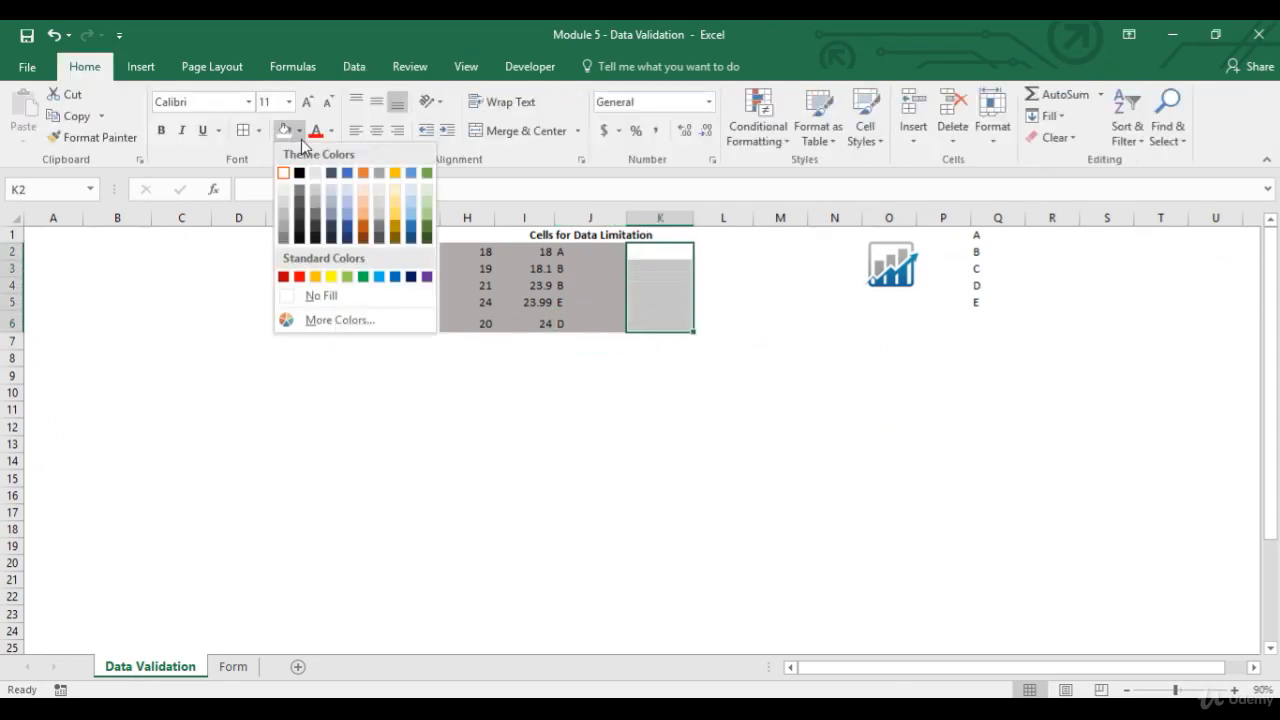
left_click(313, 204)
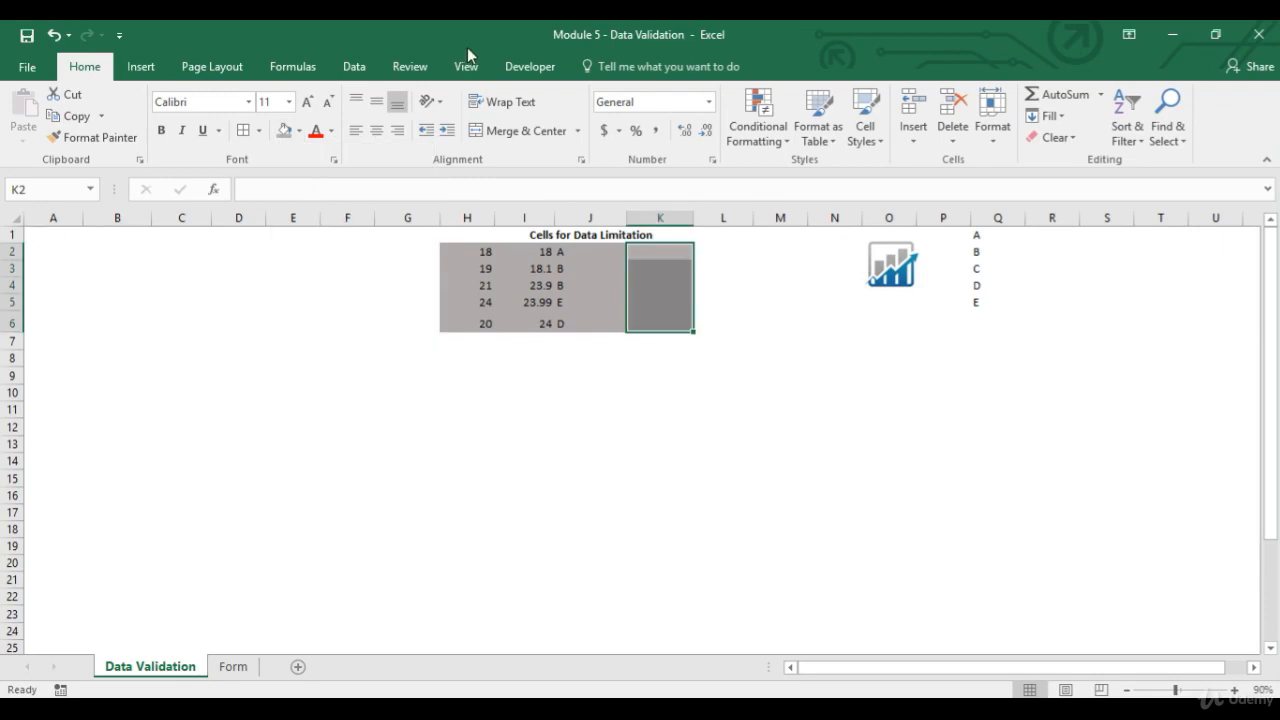
- Restrict cells K2:K6 to dates between 1/1/2017 and 12/31/2017
left_click(354, 67)
left_click(657, 137)
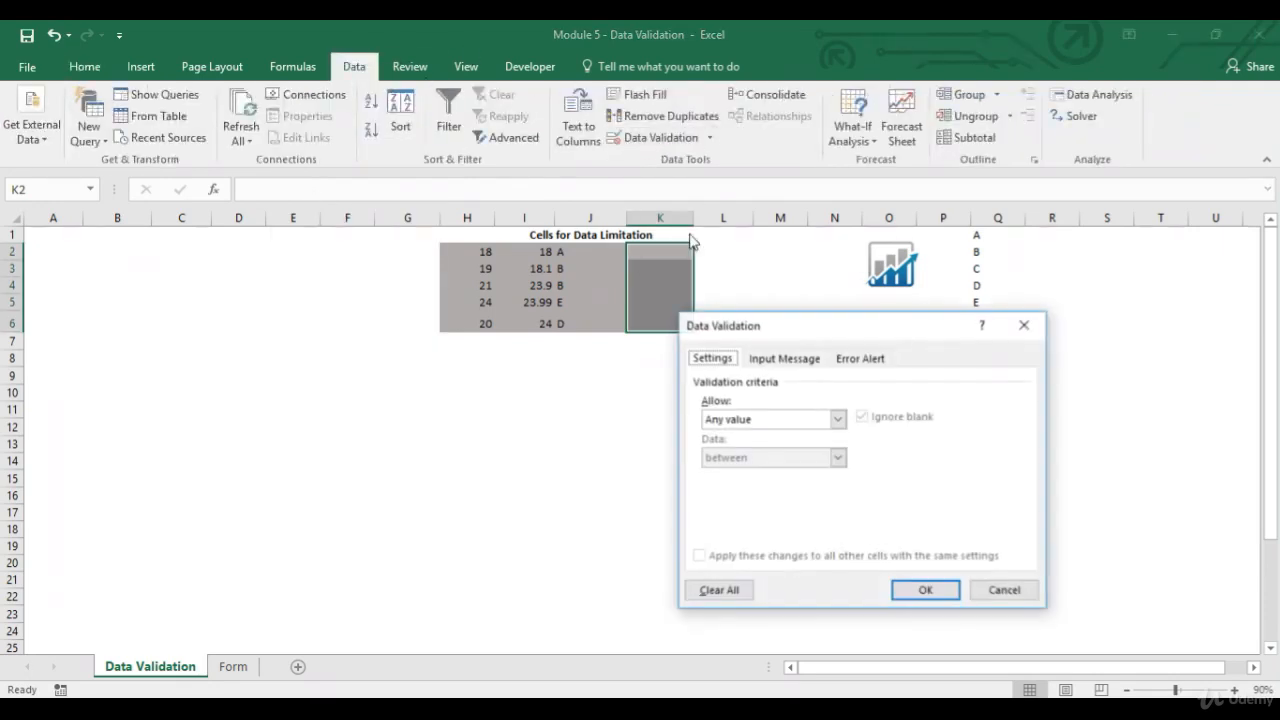
left_click(838, 418)
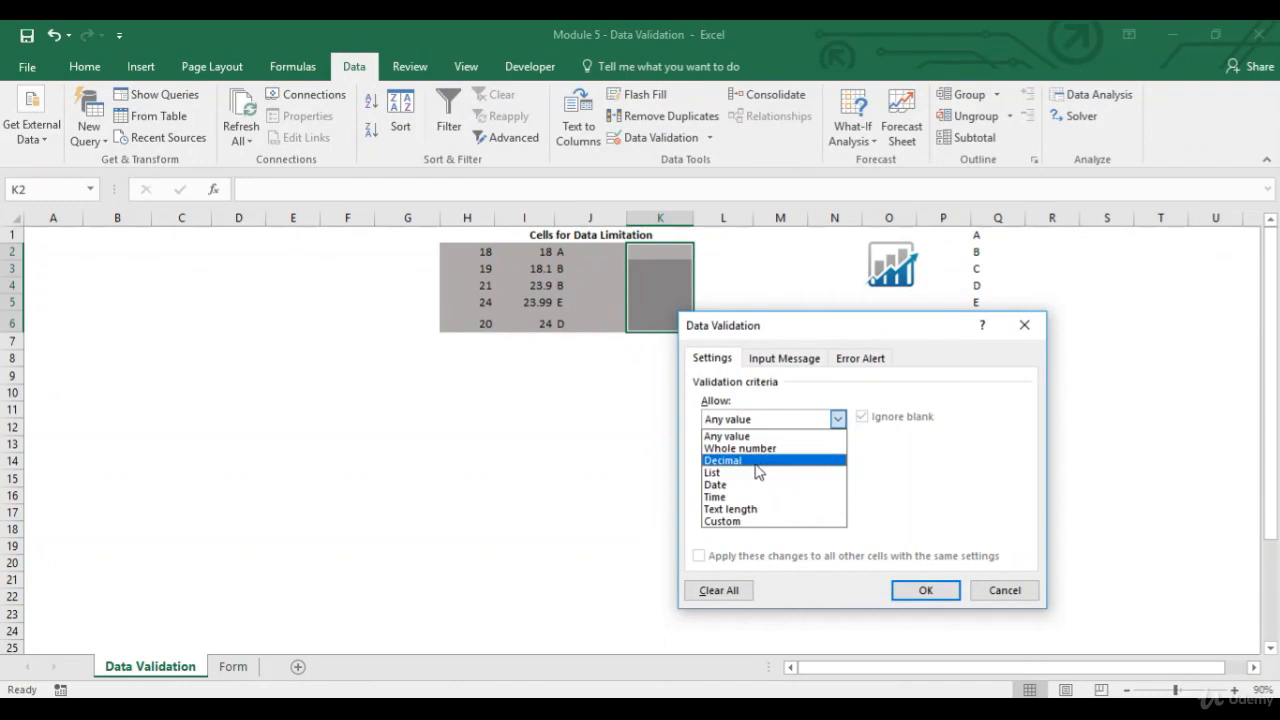
left_click(746, 485)
left_click(740, 492)
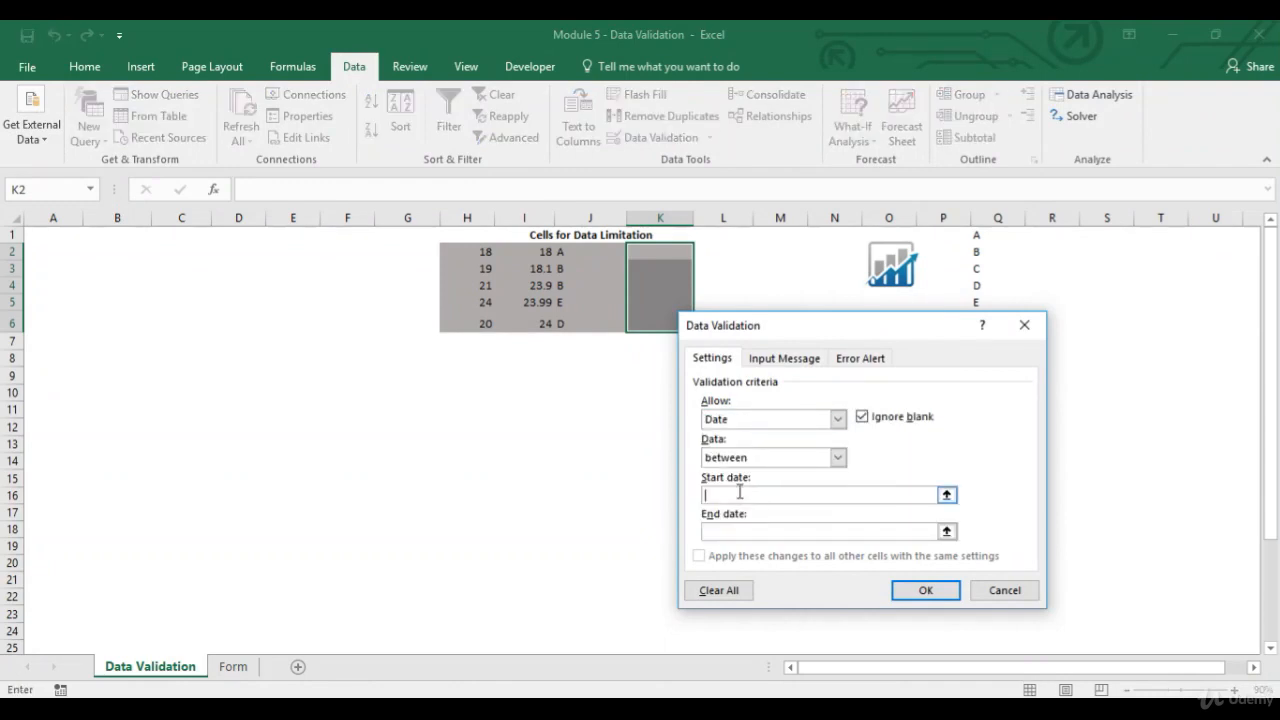
type("1/1/2017")
left_click(726, 530)
type("12/31/2017")
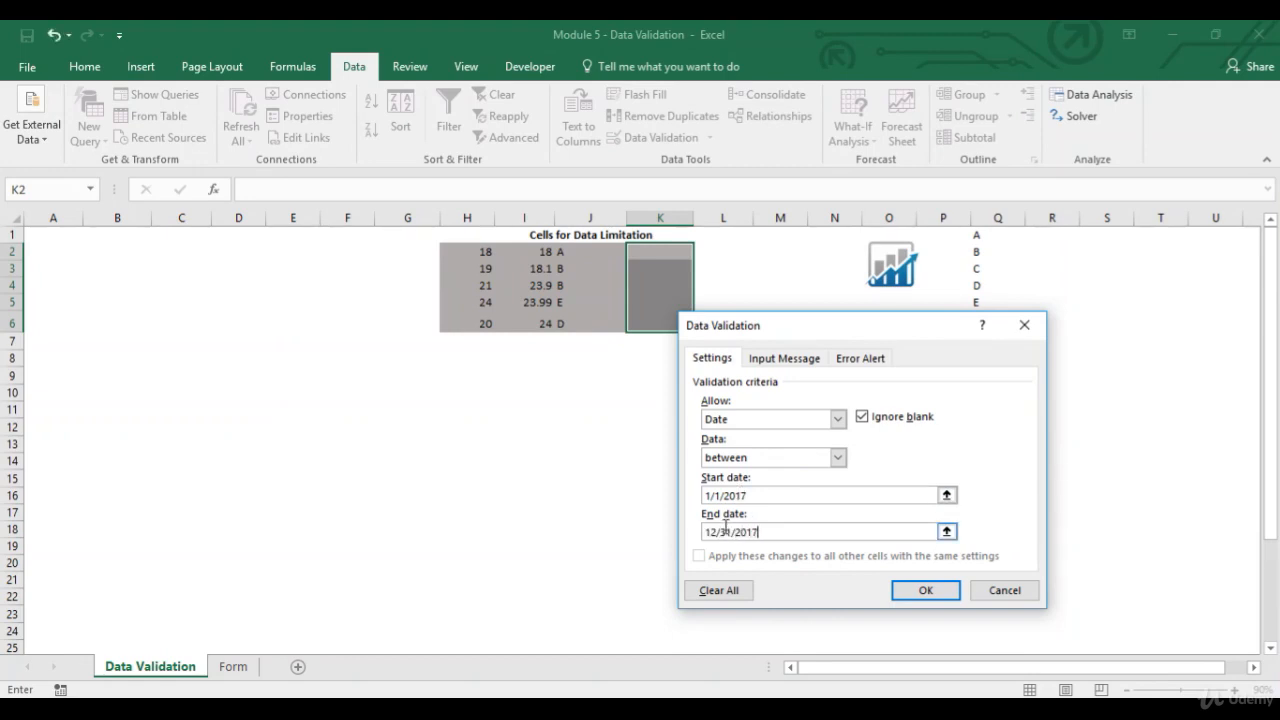
left_click(926, 590)
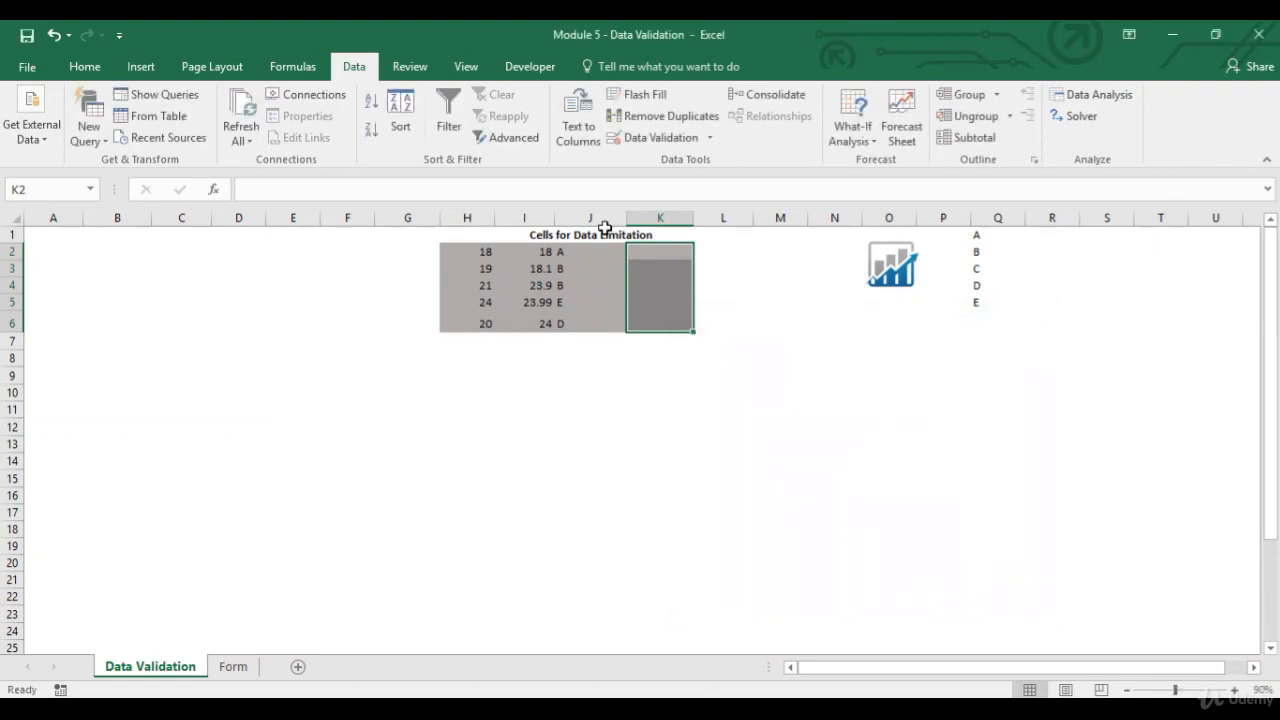
- Enter the date 1/1/2017 in cell K2
left_click(667, 253)
type("1/1/")
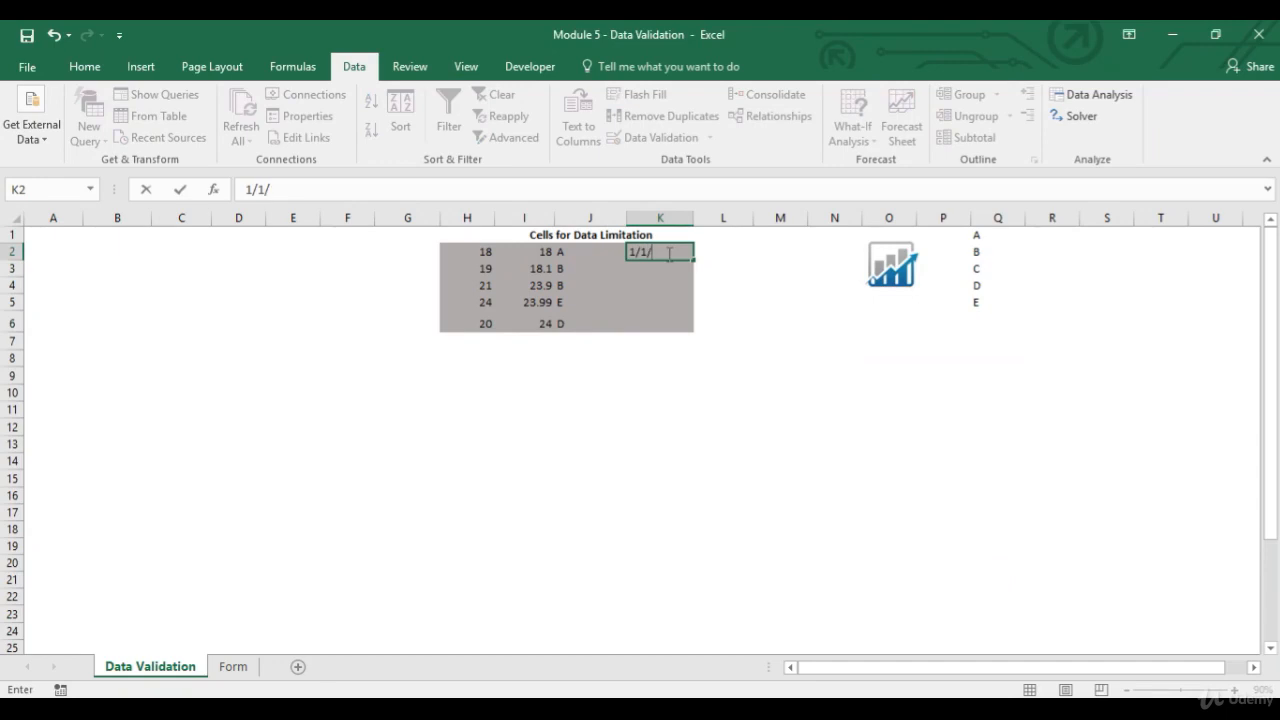
type("2017")
key("Return")
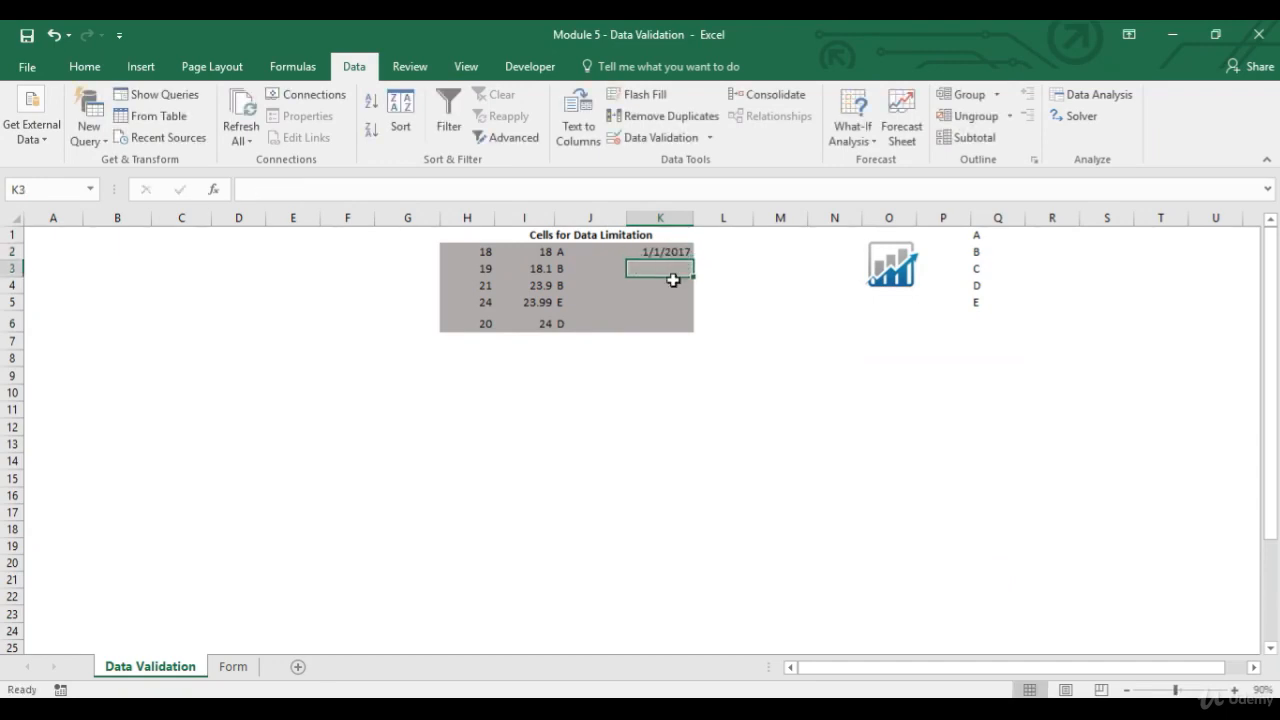
- Try to enter the date 1/1/2016 in cell K3 and cancel the entry
type("1/1/2016")
key("Return")
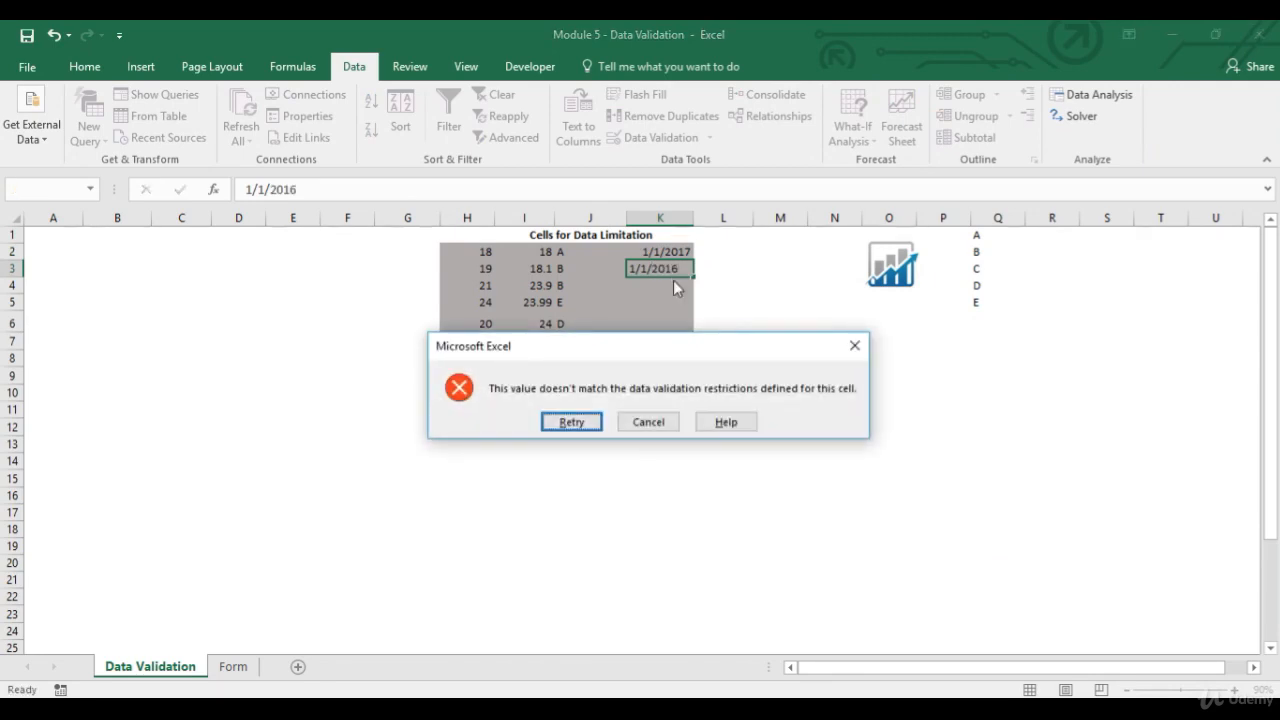
key("Escape")
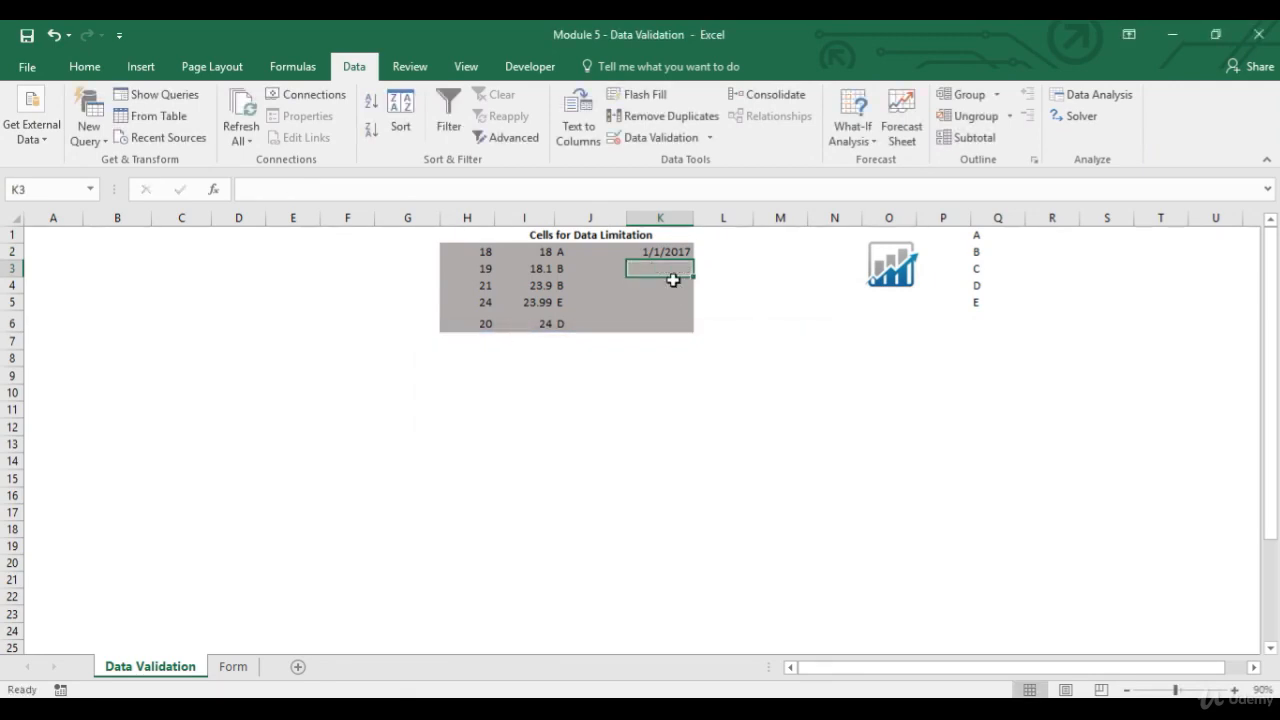
- Fill cells L2:L6 with the same grey as the other validation columns
left_click_drag(726, 252, 716, 326)
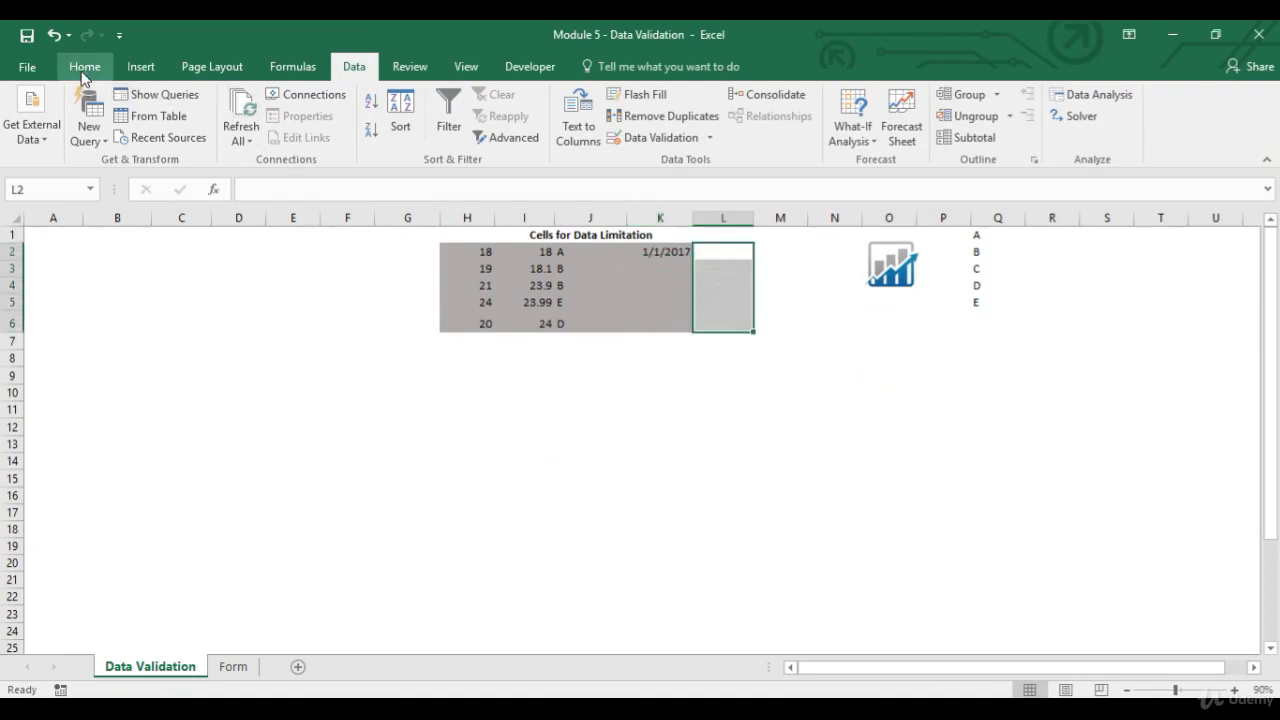
left_click(85, 66)
left_click(284, 130)
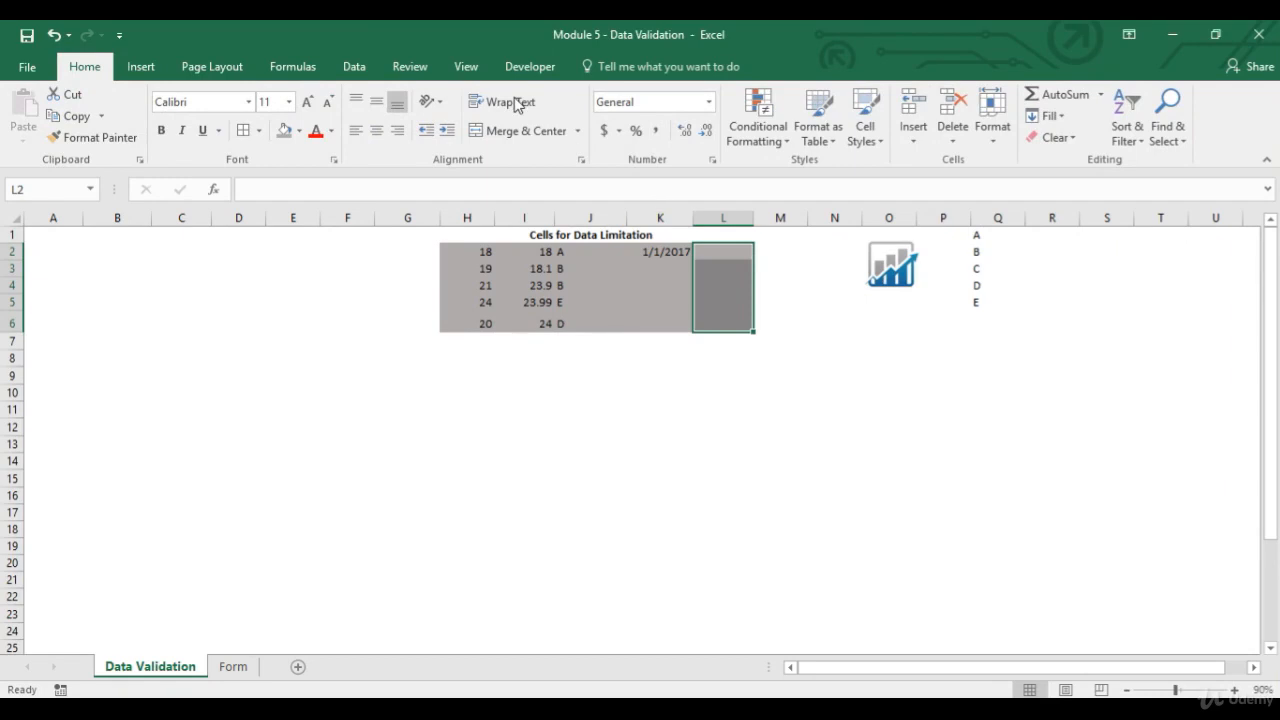
left_click(358, 67)
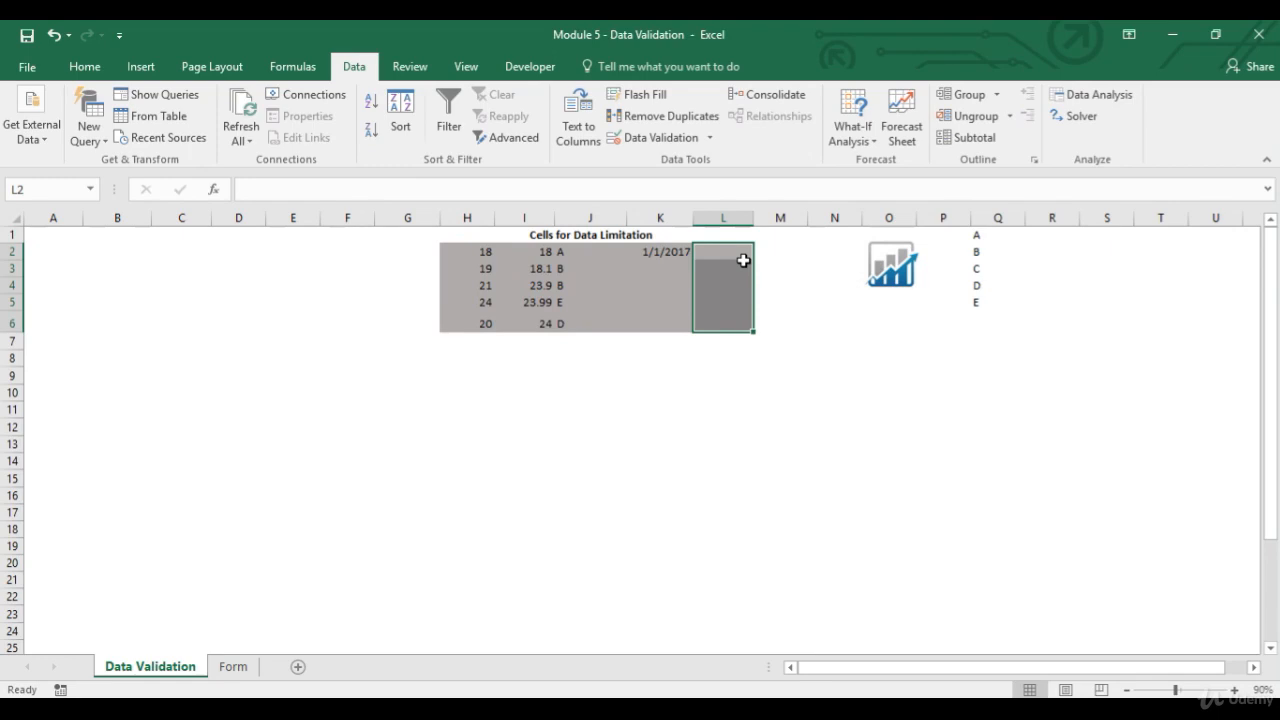
- Restrict cells L2:L6 to times between 00:00:00 and 01:00:00 with data validation
left_click(660, 137)
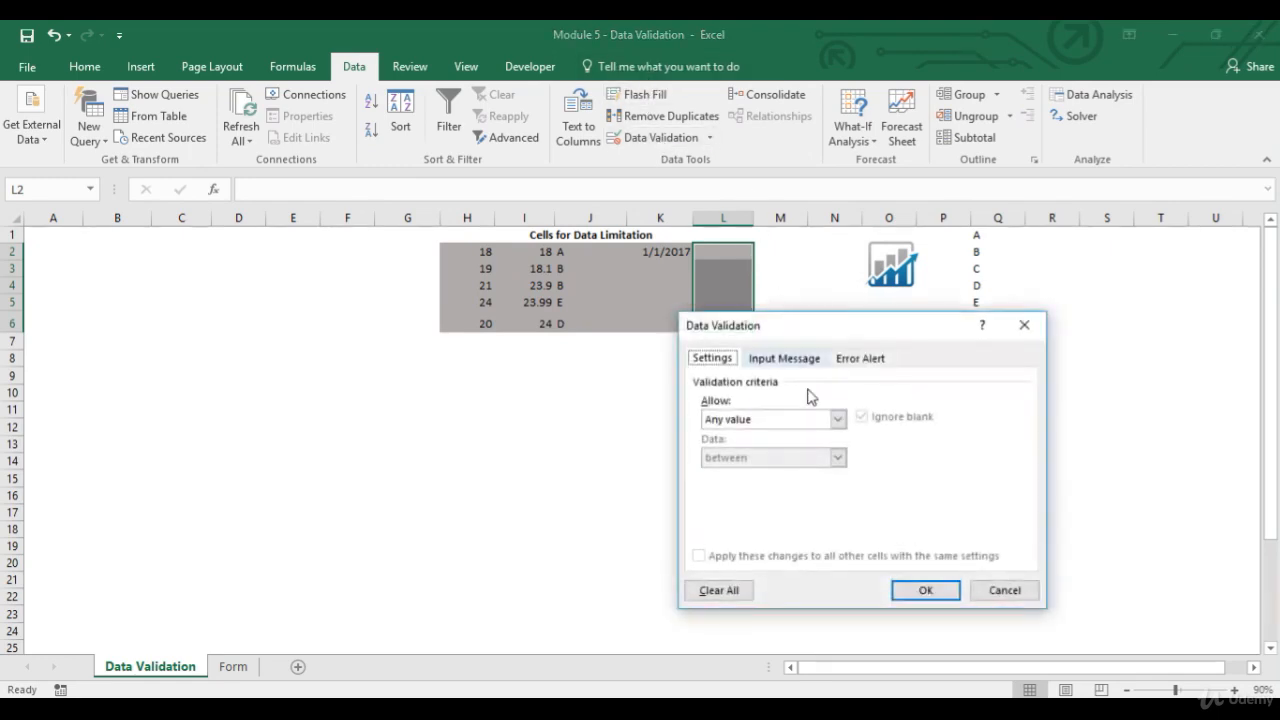
left_click(837, 419)
left_click(764, 495)
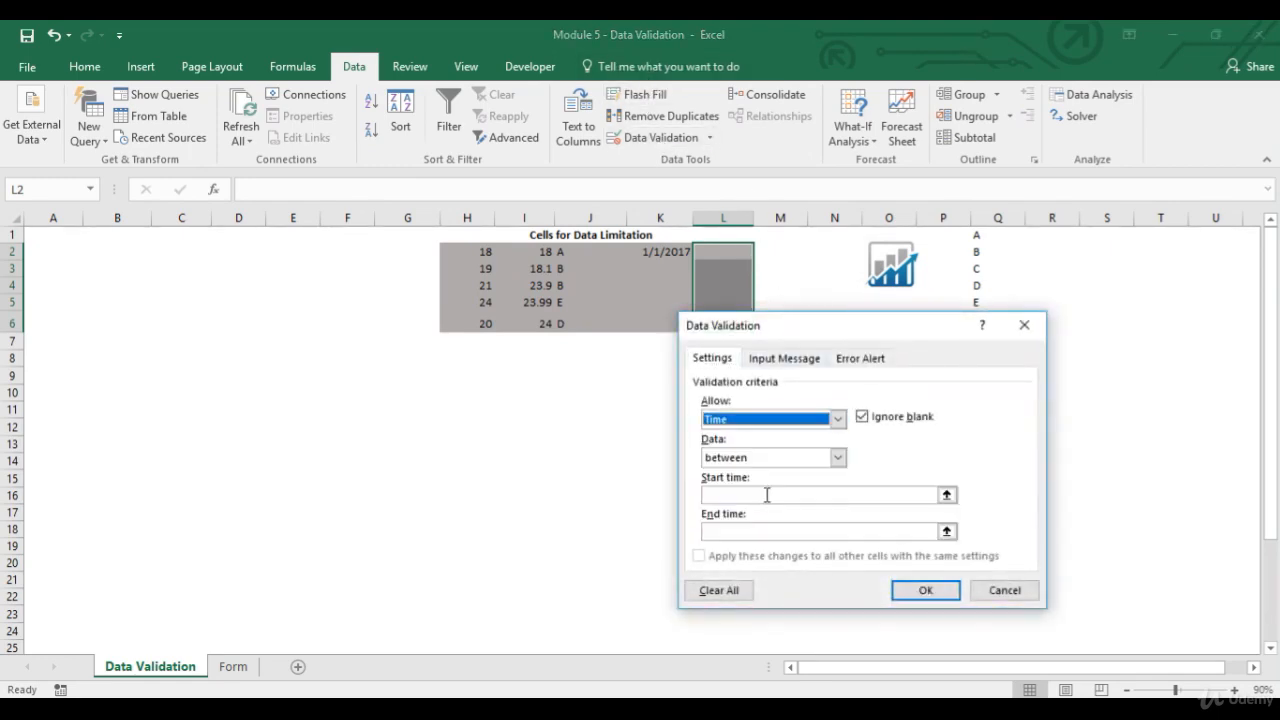
left_click(743, 495)
type("00:00:00")
left_click(736, 530)
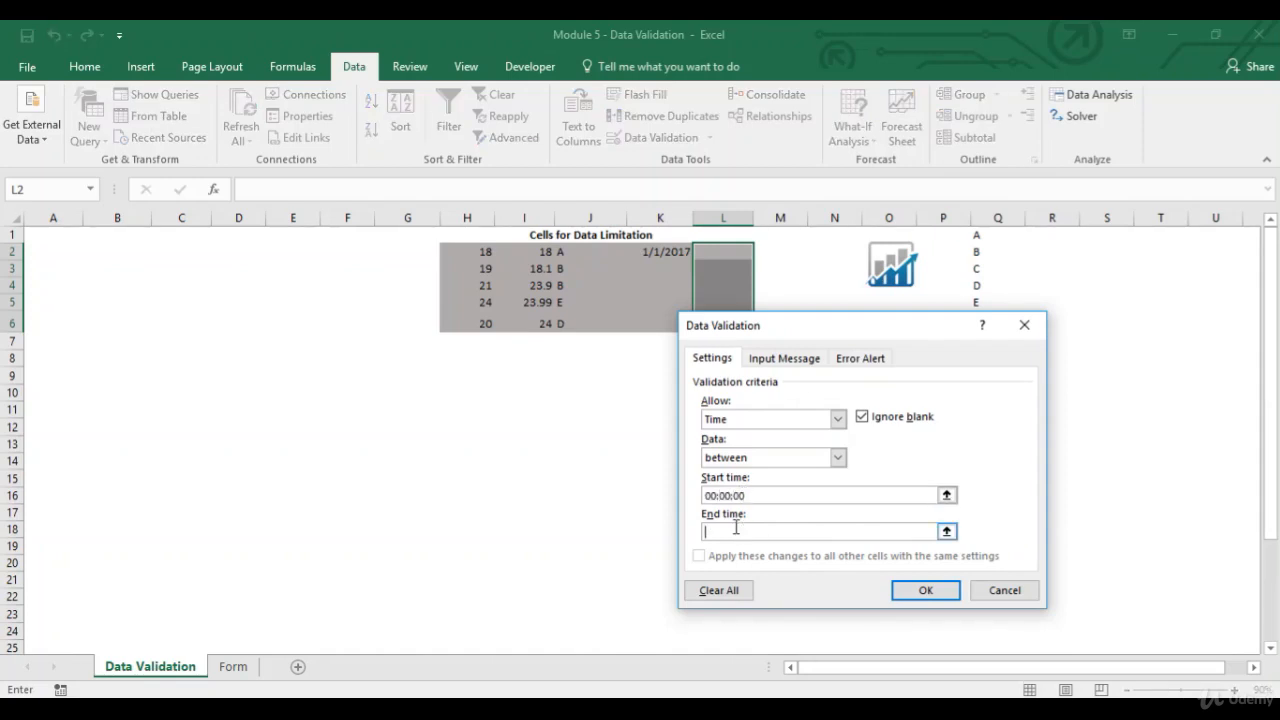
type("01:00:00")
left_click(926, 590)
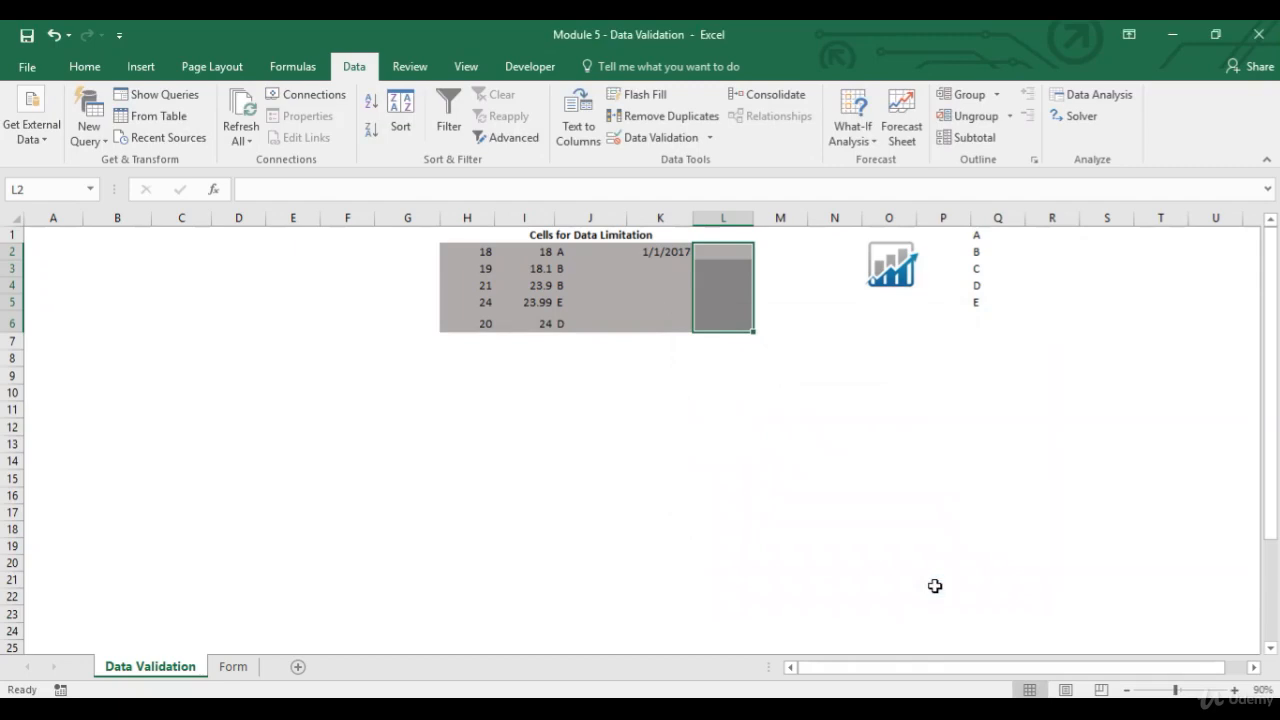
- Enter the times 00:00:00 in cell L2 and 00:00:59 in cell L3
left_click(731, 257)
type("00:00:00")
key("Return")
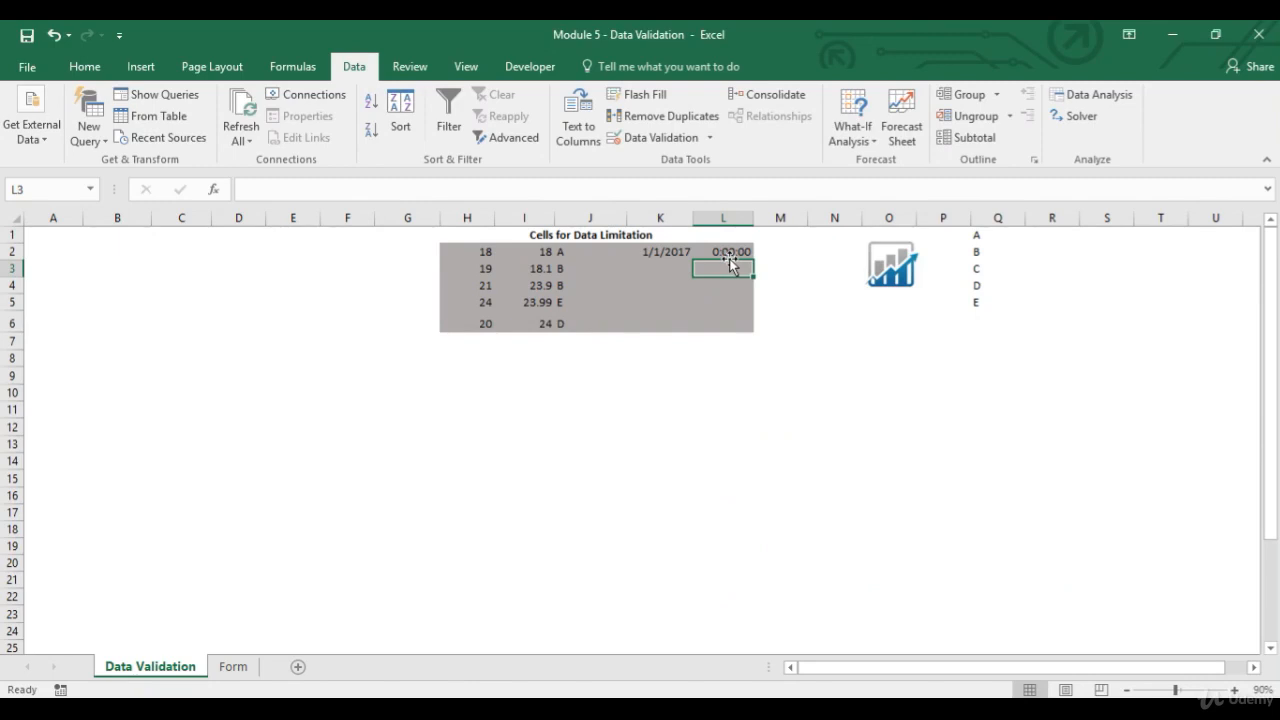
type("00:00")
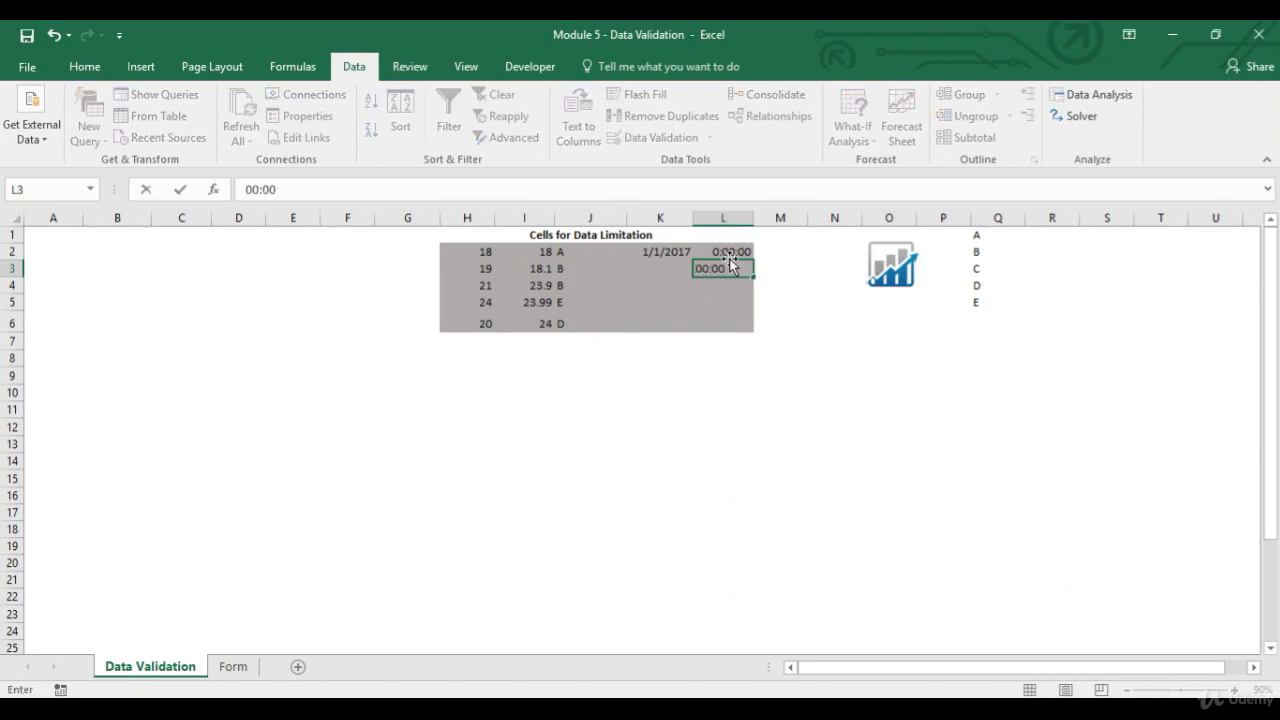
type(":59")
key("Return")
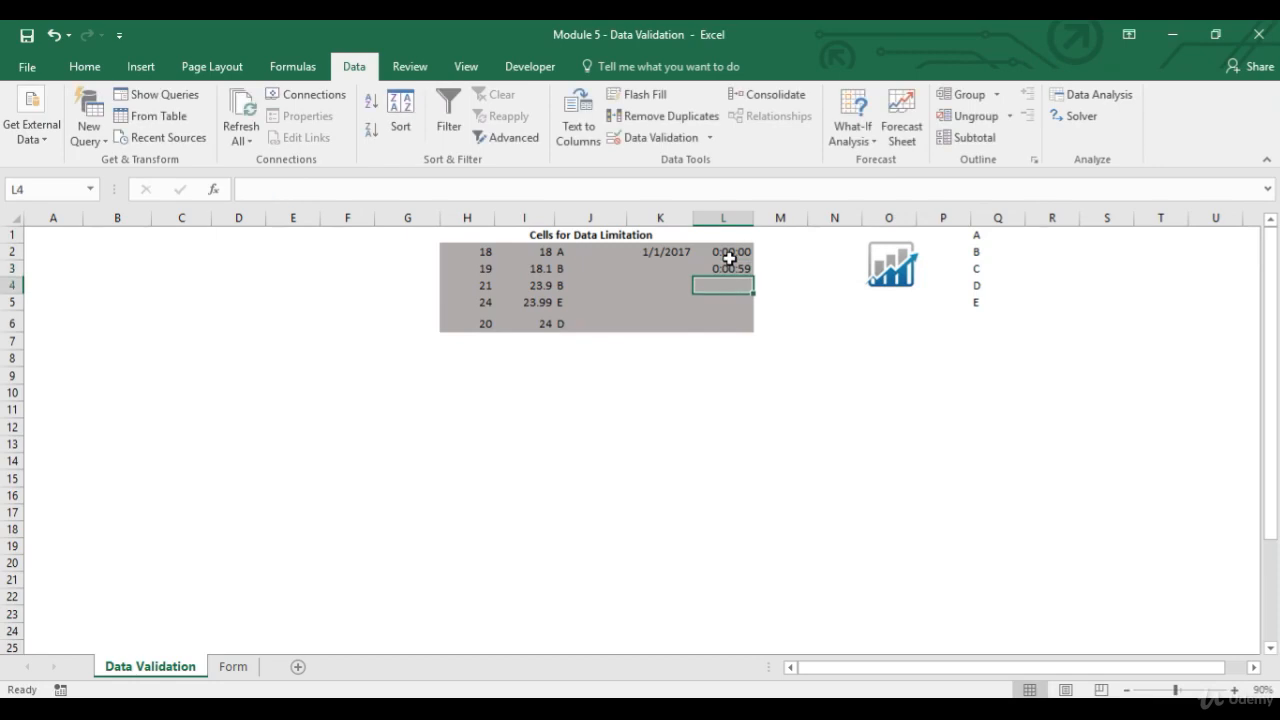
- Try to enter the time 12:59:00 in cell L4 and cancel the entry
type("12:59:00")
key("Return")
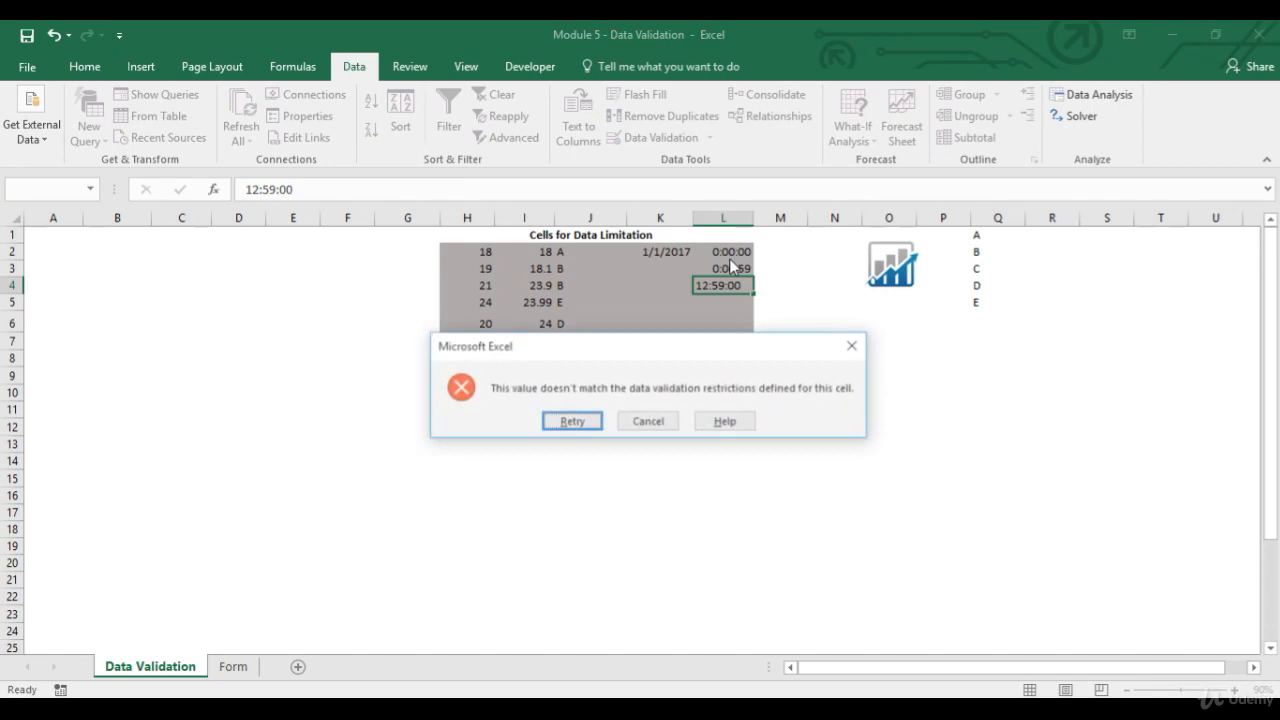
key("Escape")
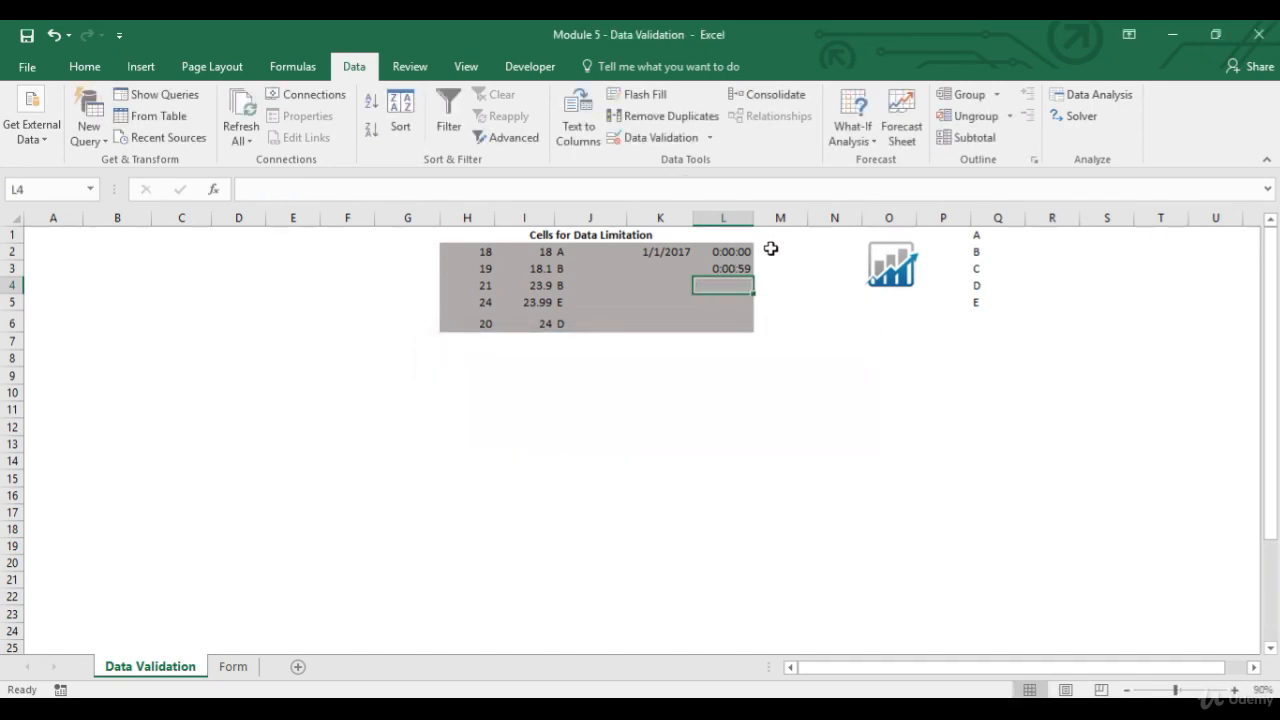
- Fill cells M2:M6 with the same grey and restrict them to a text length less than 10
left_click_drag(771, 248, 766, 320)
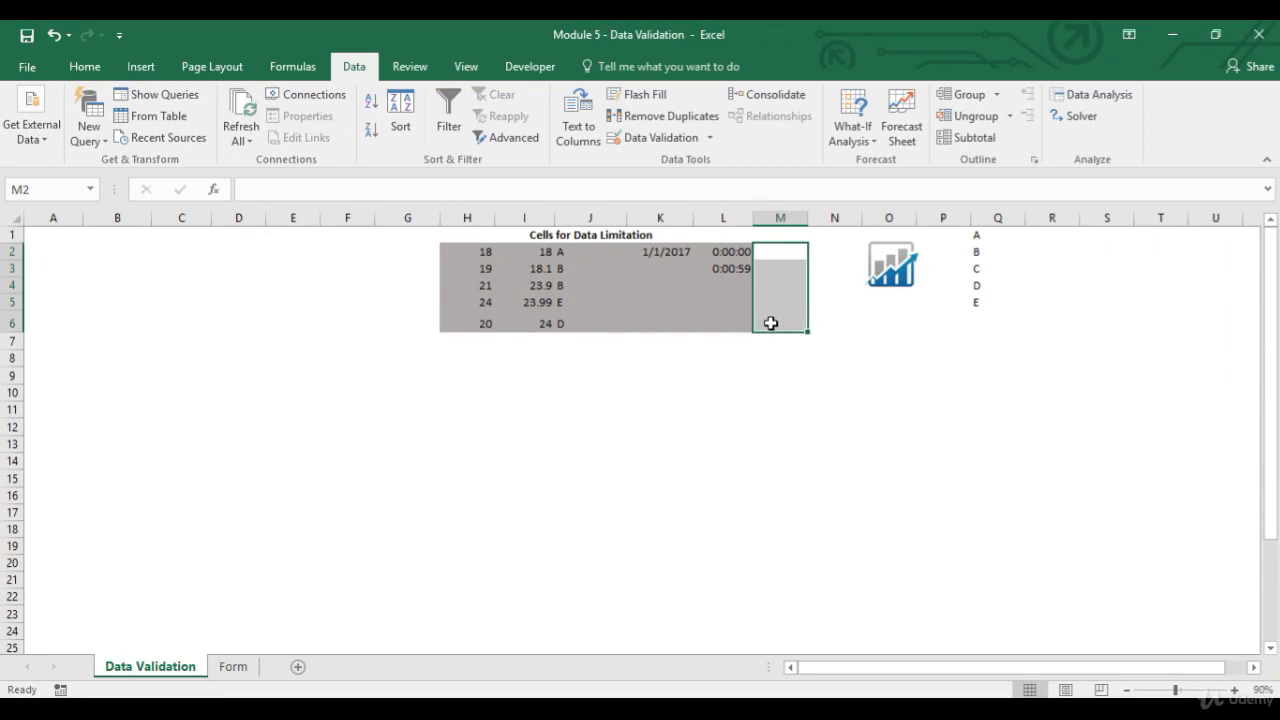
left_click(95, 69)
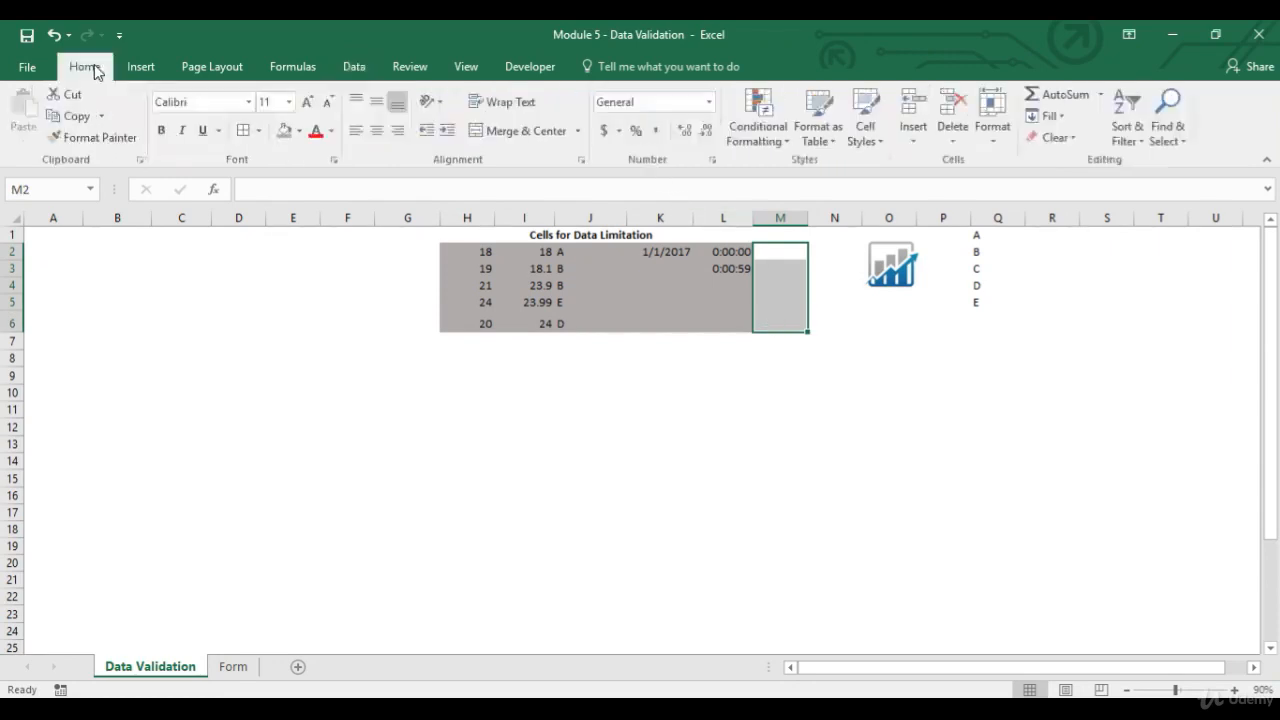
left_click(353, 68)
left_click(651, 137)
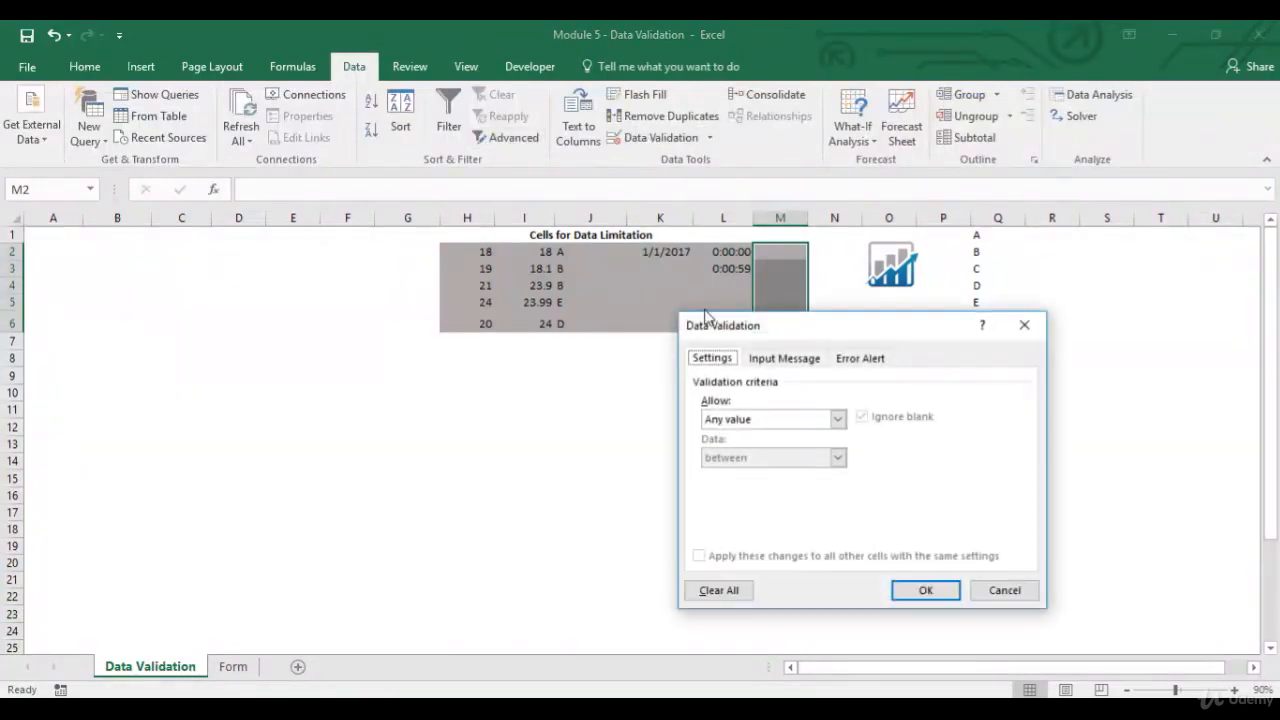
left_click(830, 419)
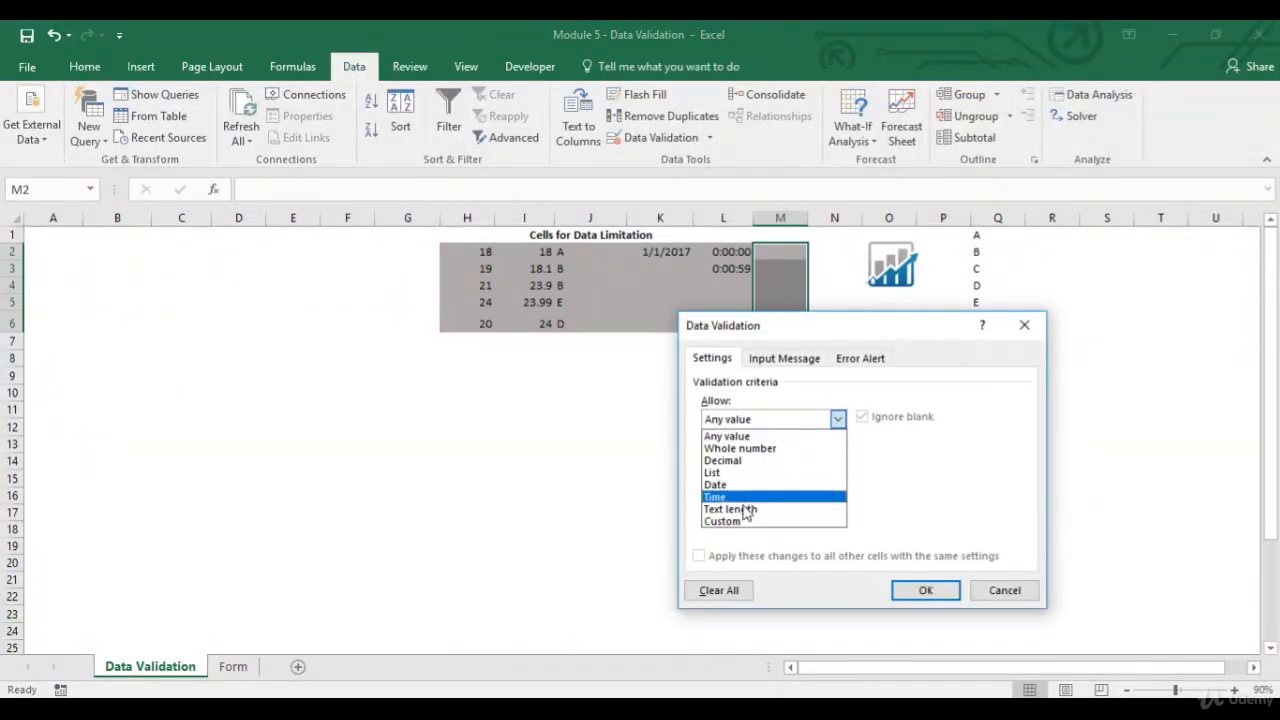
left_click(745, 511)
left_click(837, 457)
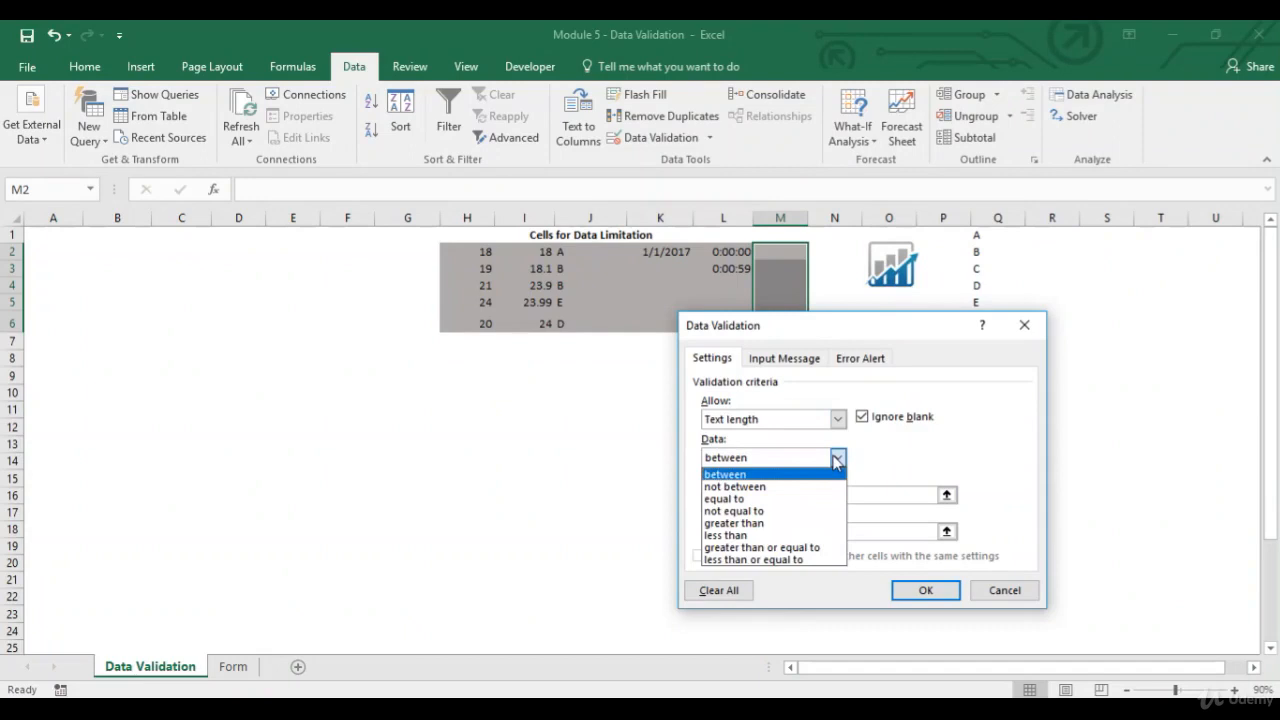
left_click(754, 535)
left_click(794, 495)
type("10")
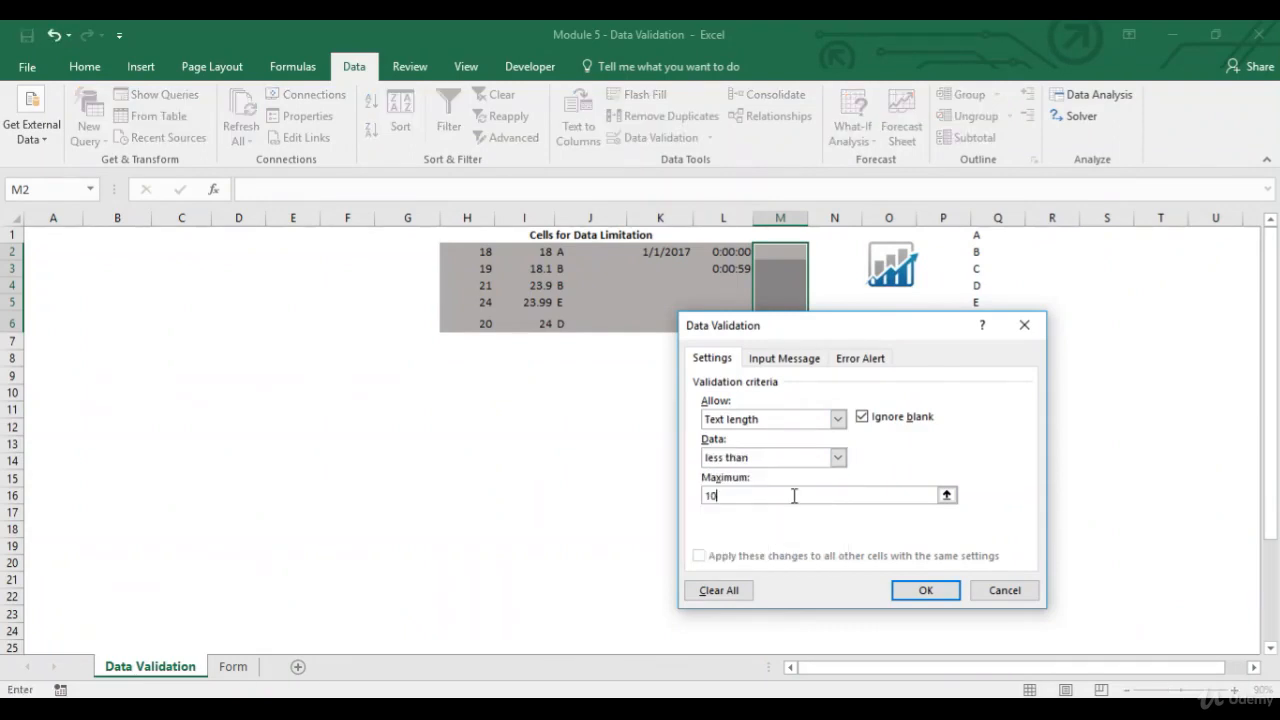
left_click(929, 591)
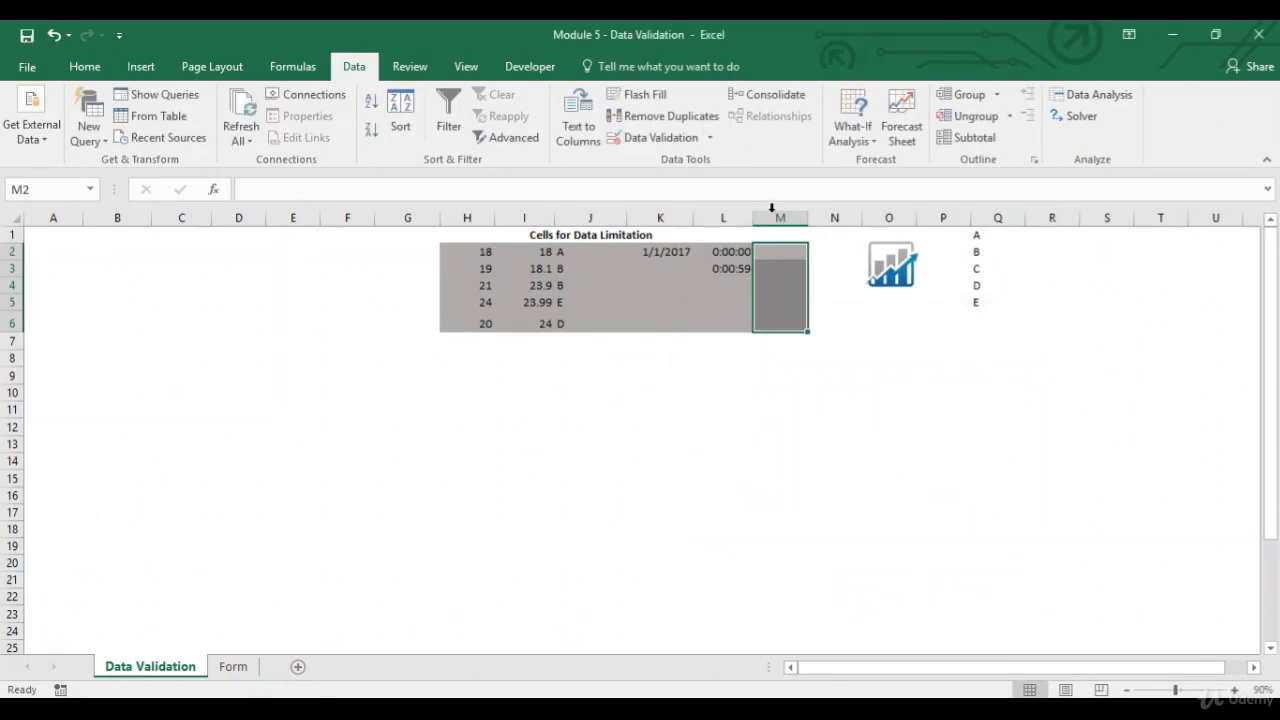
- Enter the nine-character value 123456789 in cell M2
left_click(778, 251)
type("1")
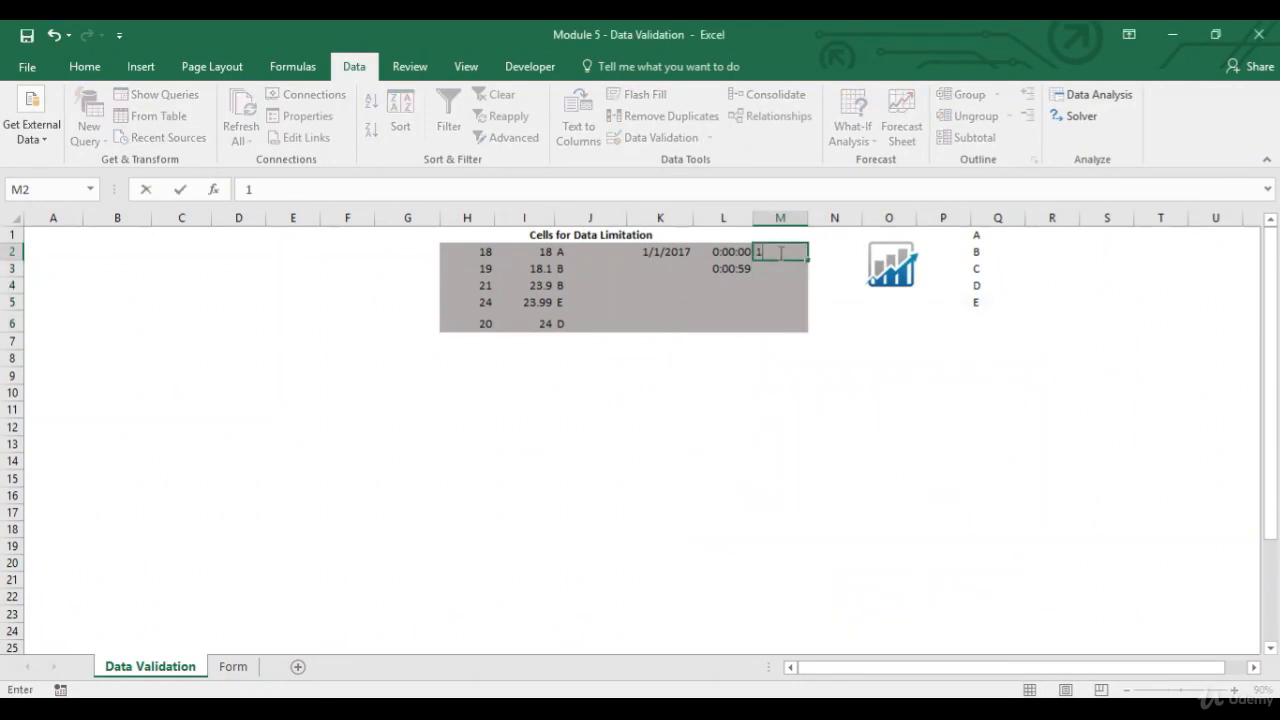
type("23456789")
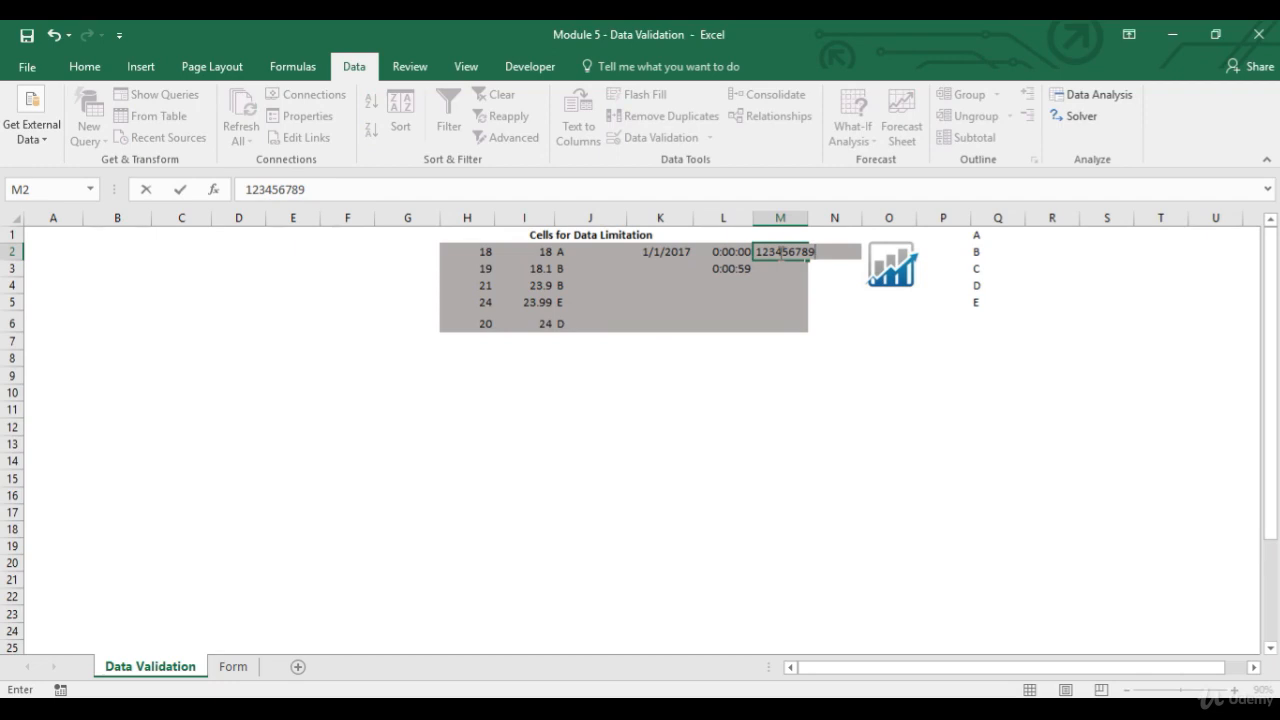
key("Return")
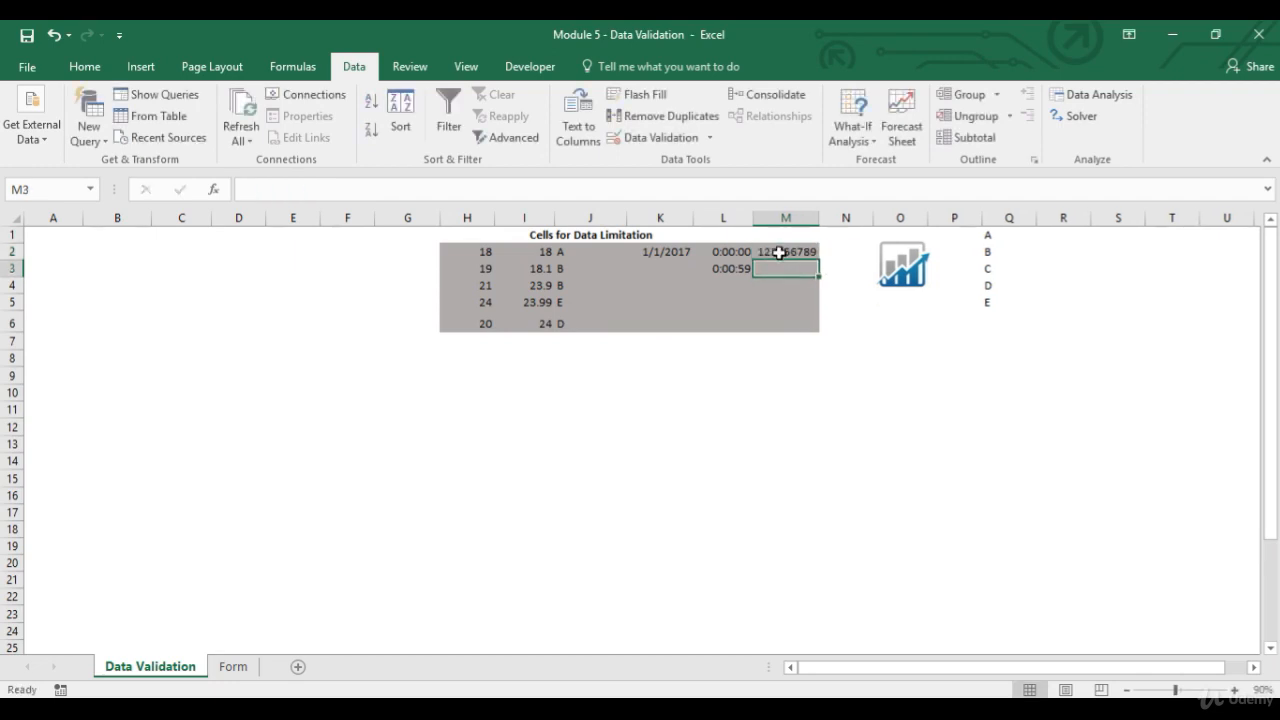
type("12345")
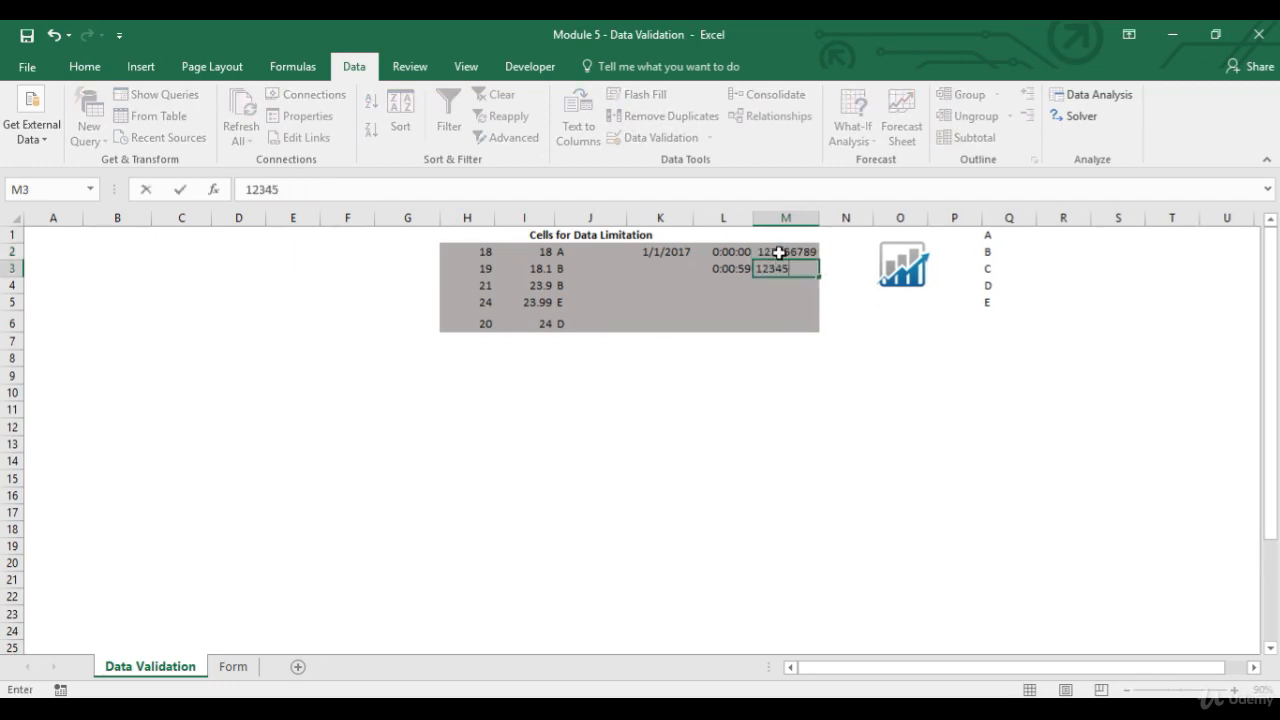
type("67890")
key("Return")
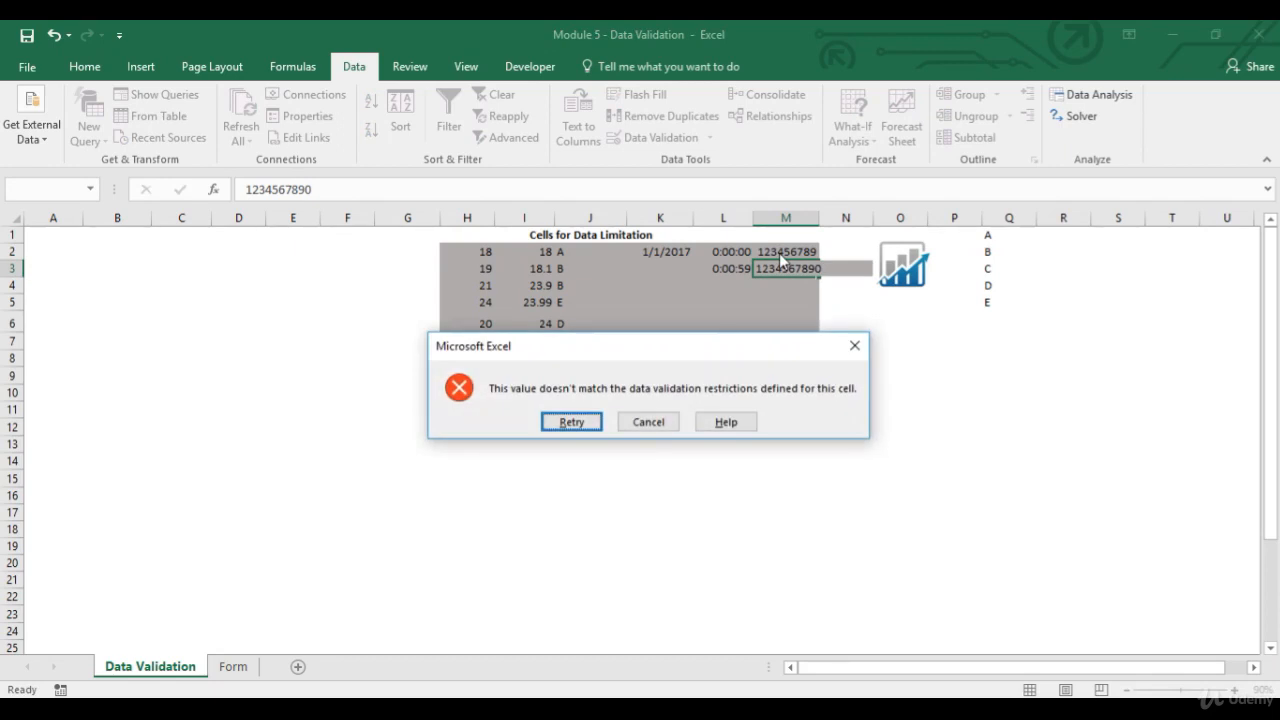
key("Escape")
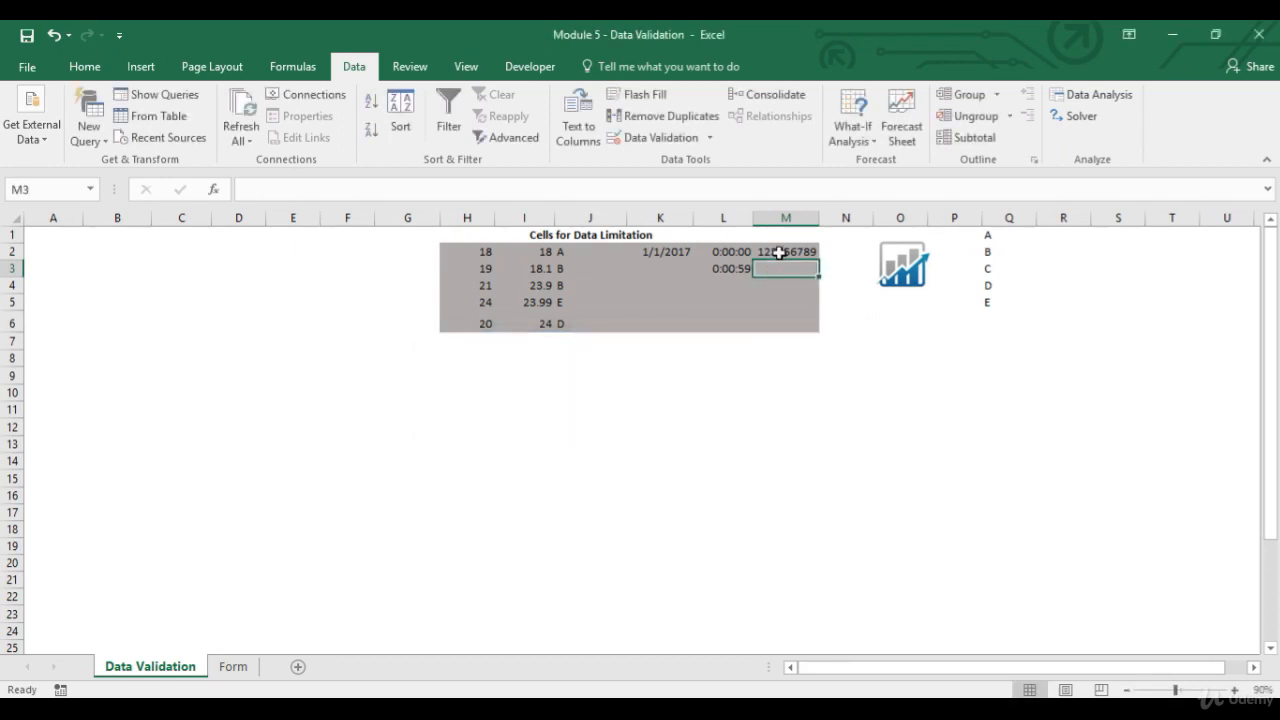
- Enter abcdefghi in cell M3, and try to enter abcdefghij in cell M4, cancelling that entry
type("abcdefghi")
key("Return")
type("abcdefghi")
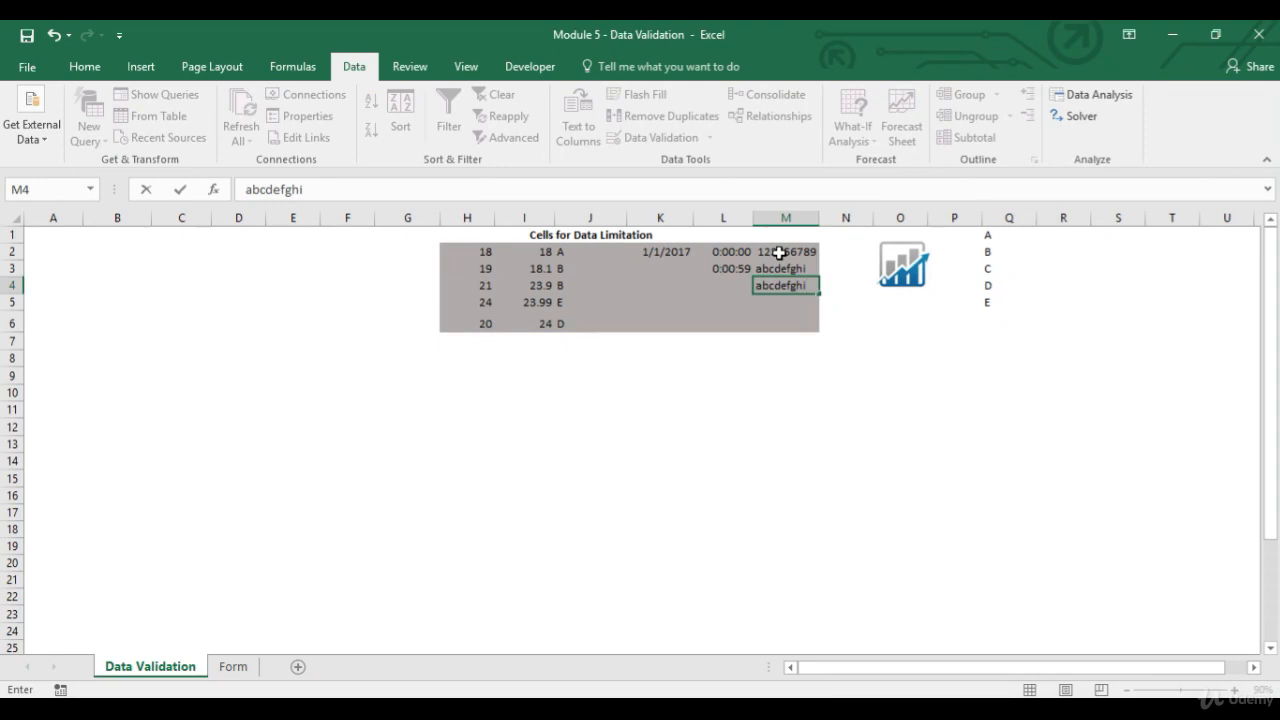
key("Return")
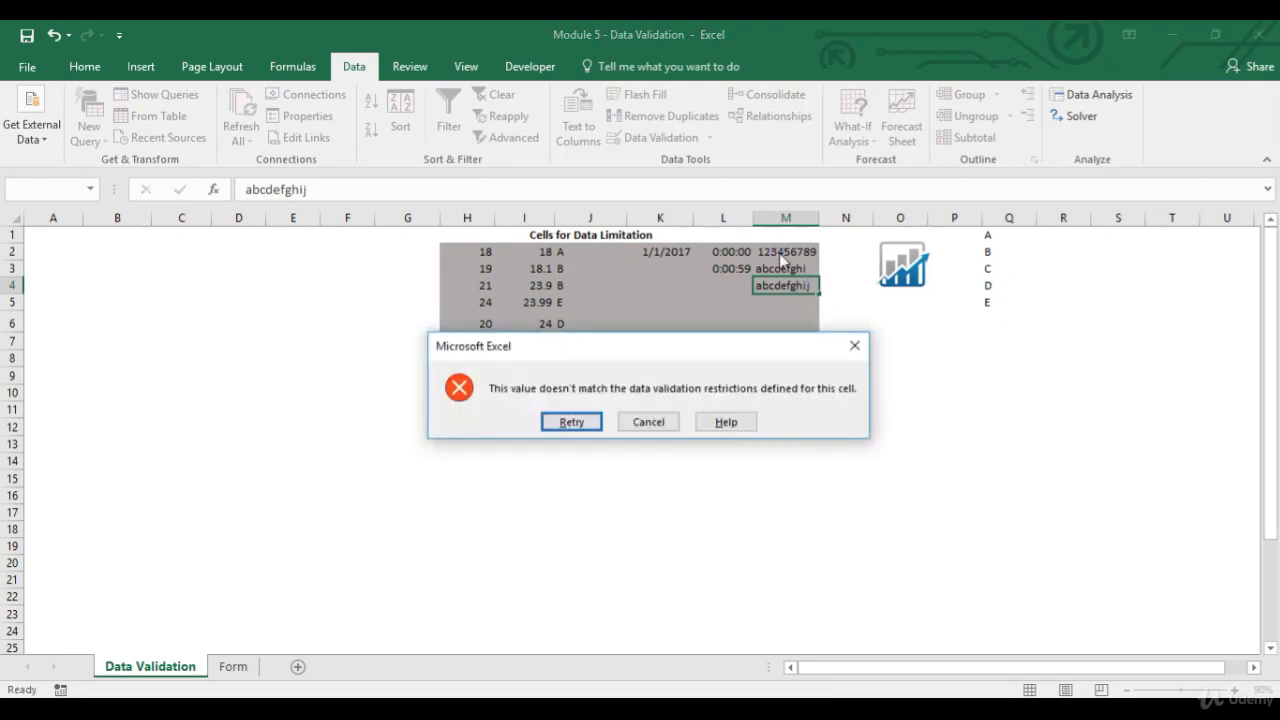
key("Escape")
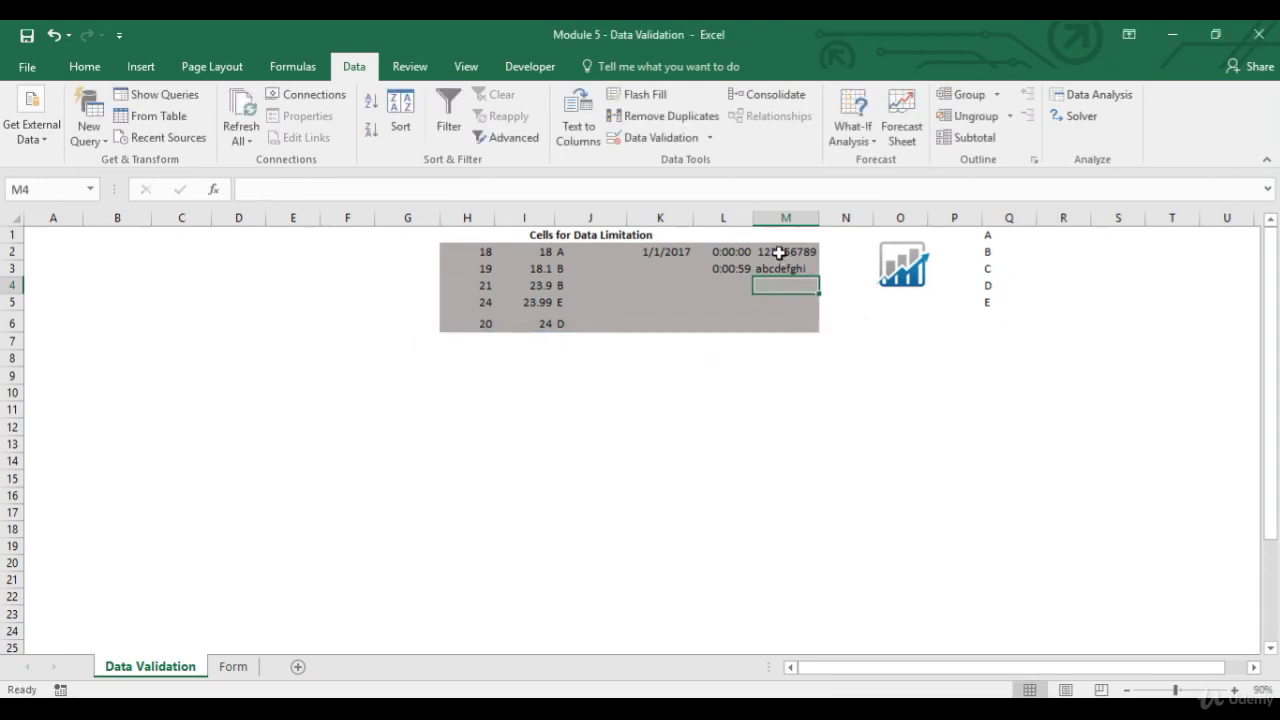
left_click(661, 137)
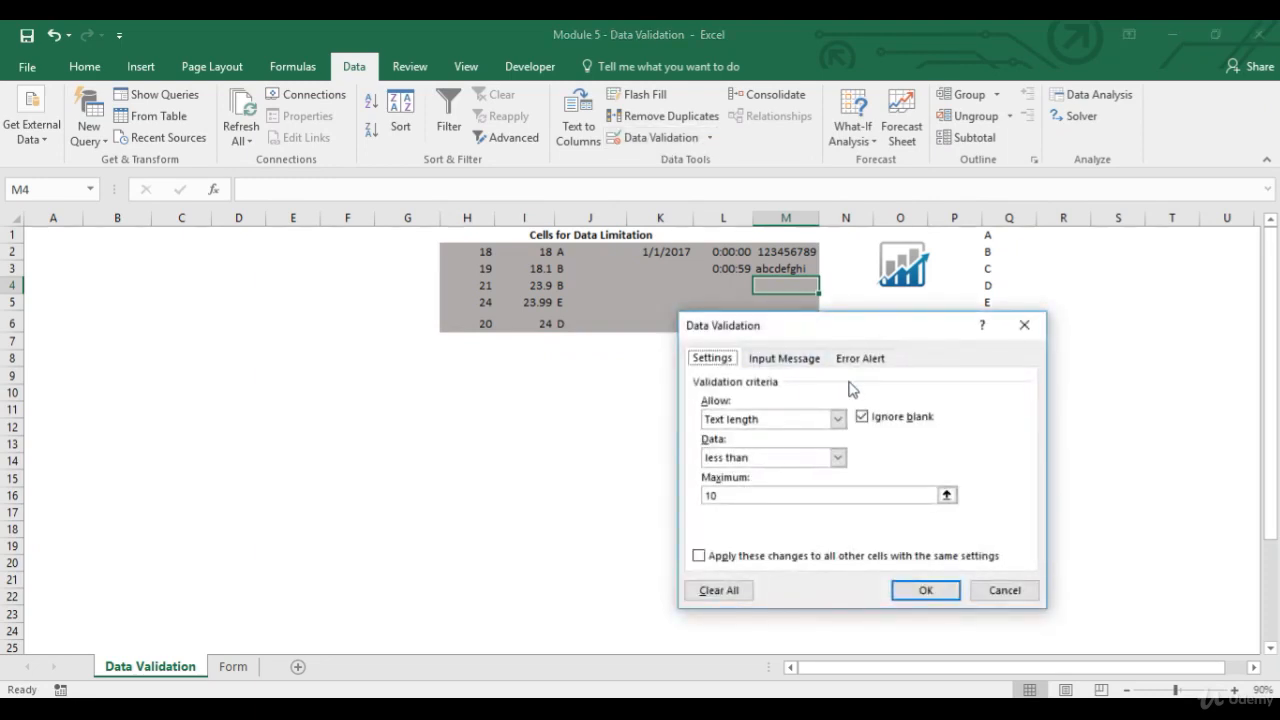
left_click(784, 362)
left_click(998, 592)
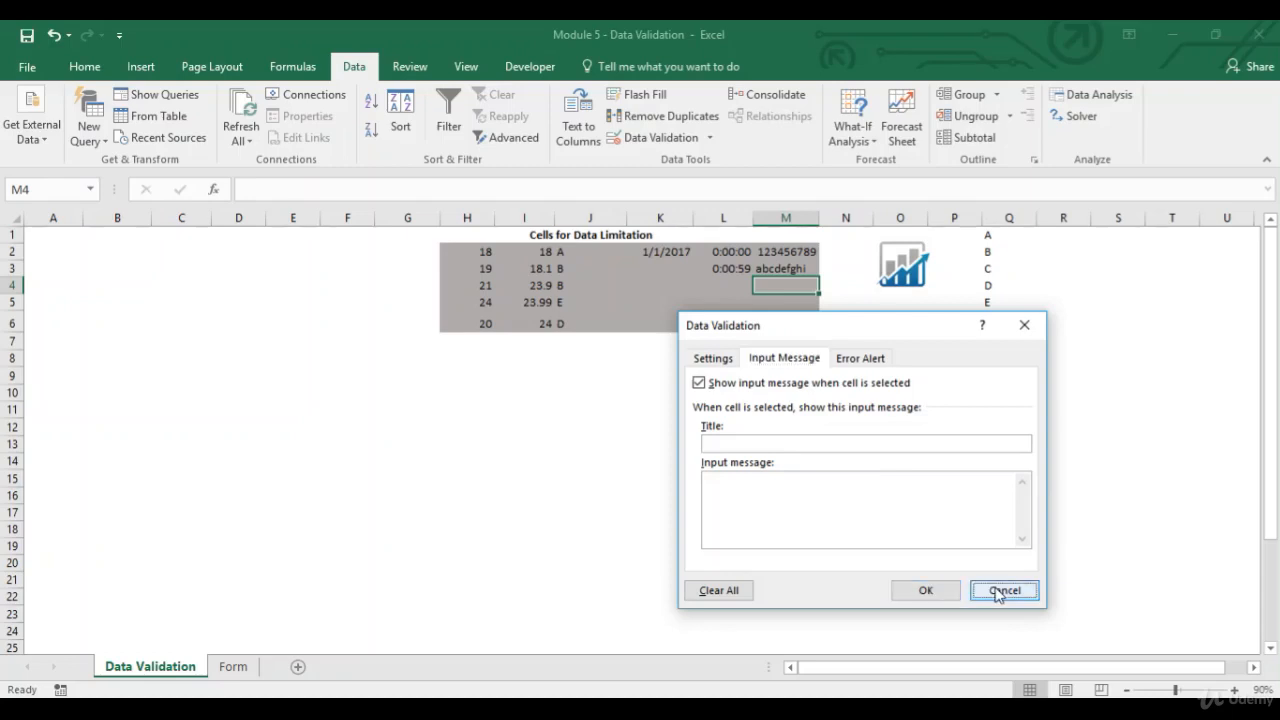
- Give cells H2:H6 an input message titled "Data Validation Applied" reading "Please enter only whole numbers - no decimal points"
left_click_drag(485, 250, 480, 329)
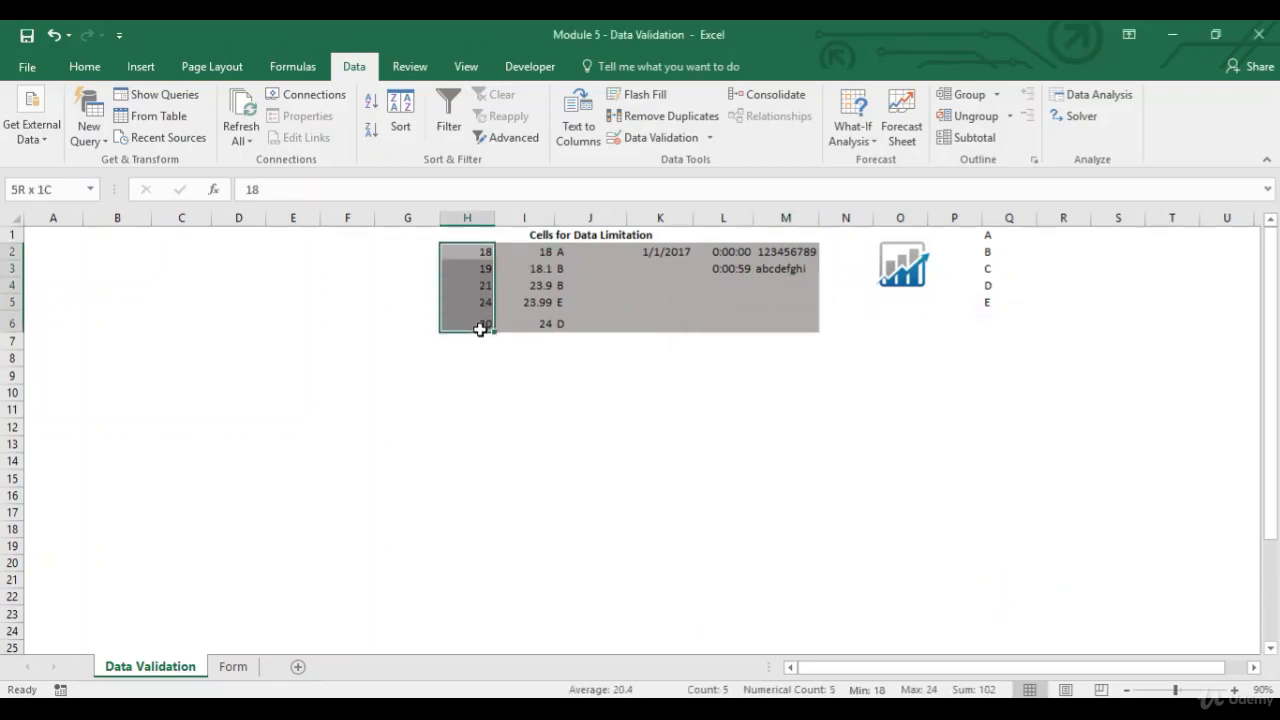
left_click(655, 137)
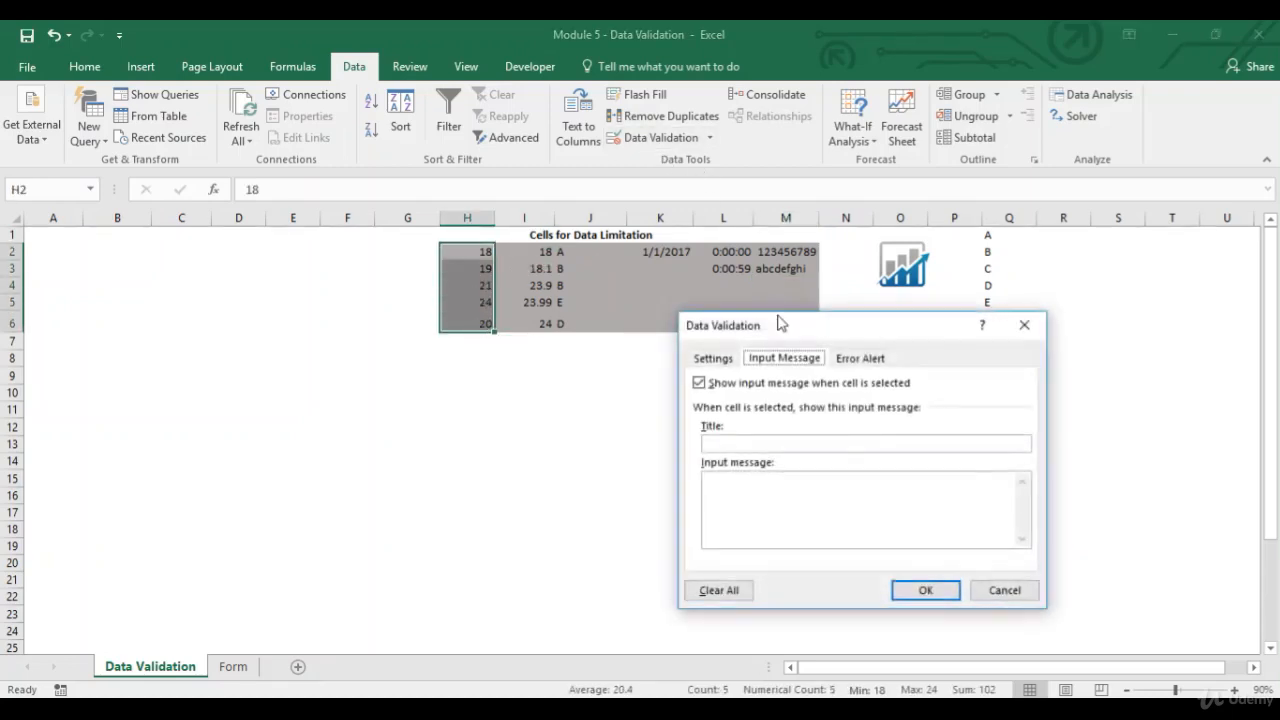
left_click(773, 441)
type("Data Validation Applied")
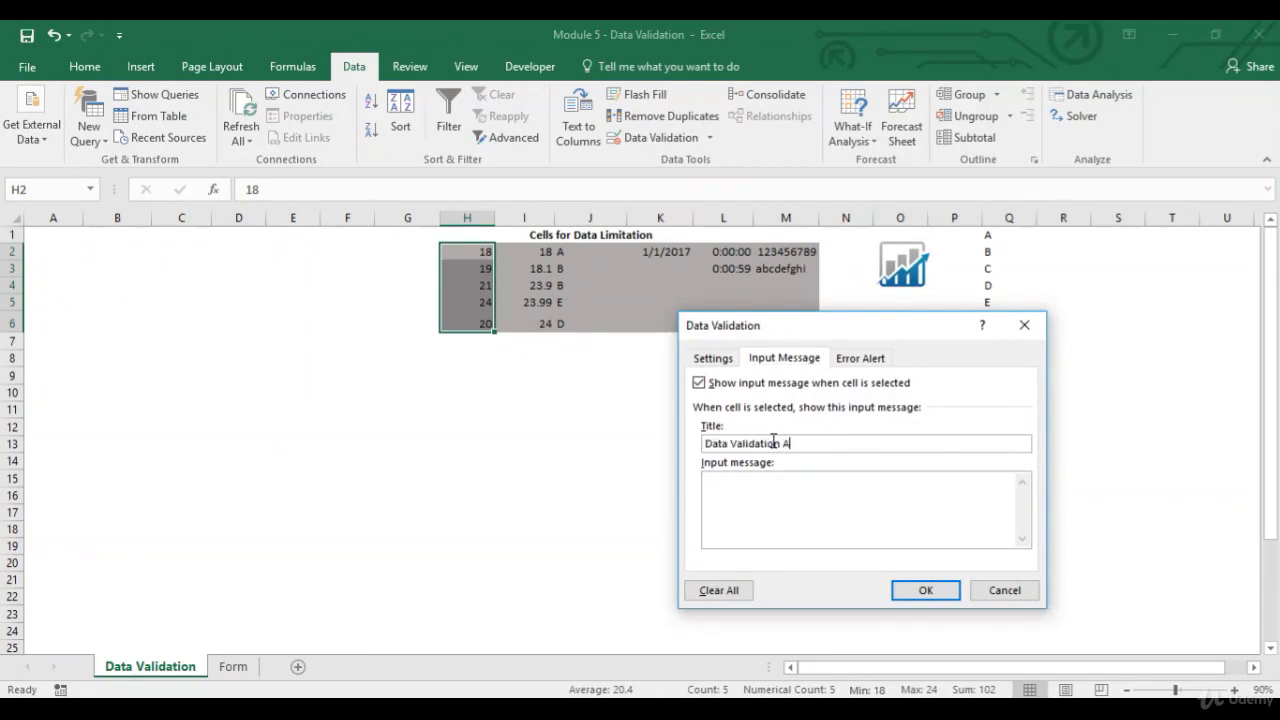
left_click(760, 487)
type("Please enter only whole number")
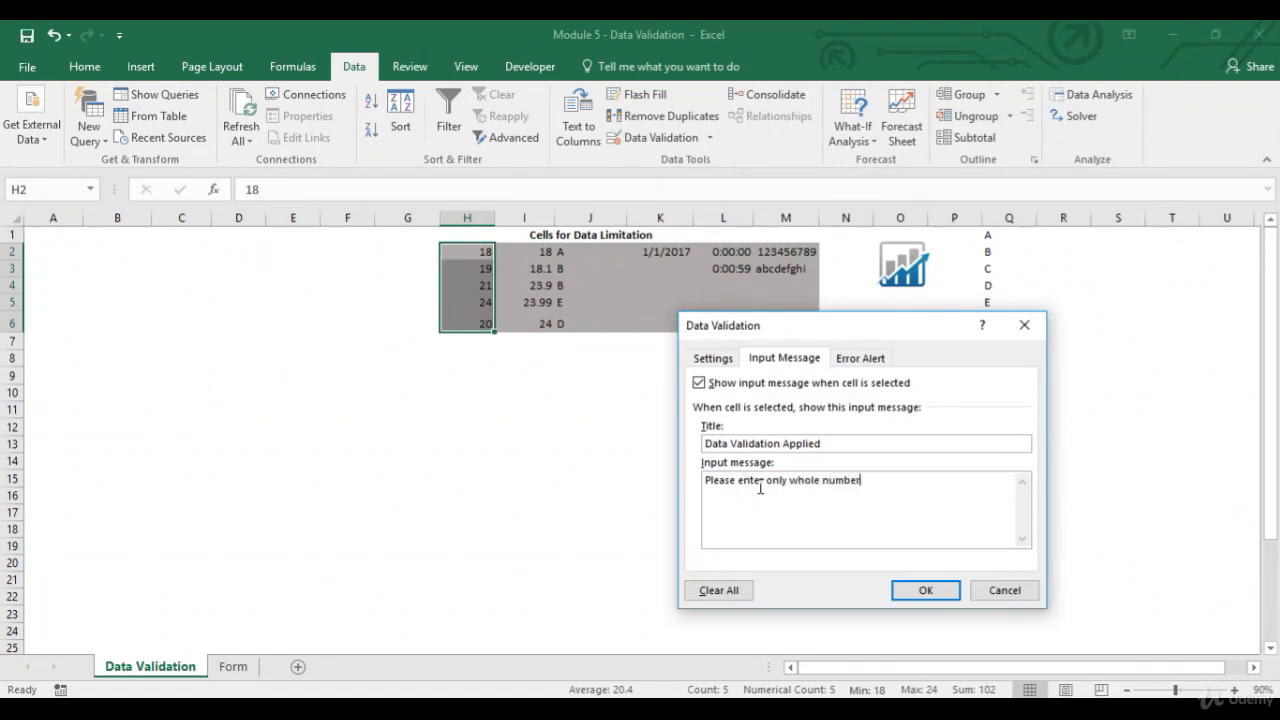
type("s - no decimal points")
left_click(927, 591)
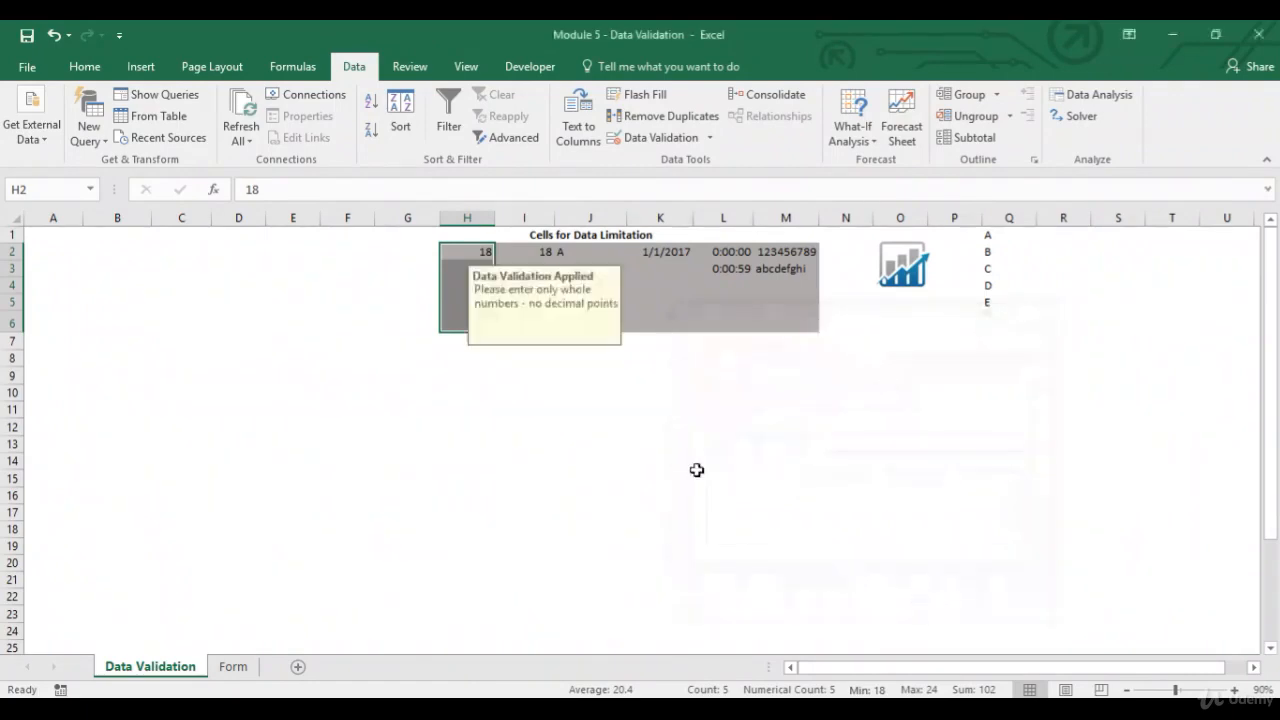
left_click(467, 251)
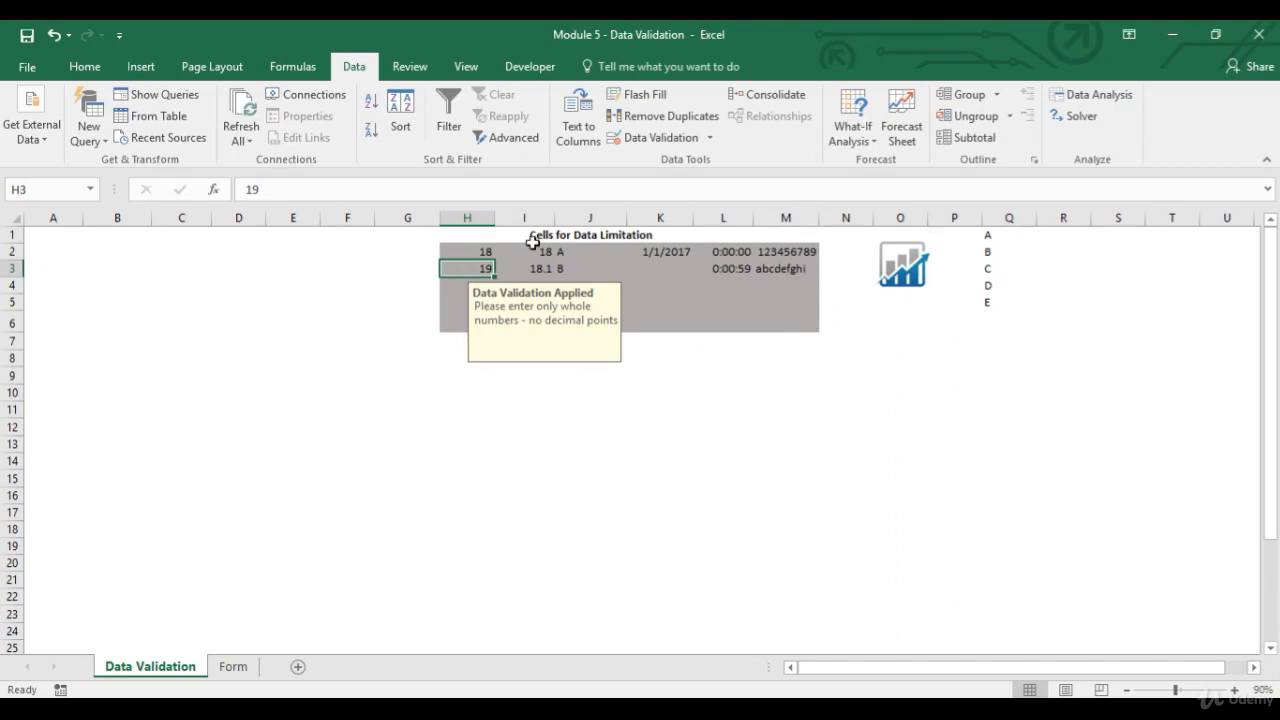
- Examine the error alert styles available in the data validation settings for cells H2:H6, leaving the settings unapplied
left_click_drag(463, 254, 465, 323)
left_click(660, 137)
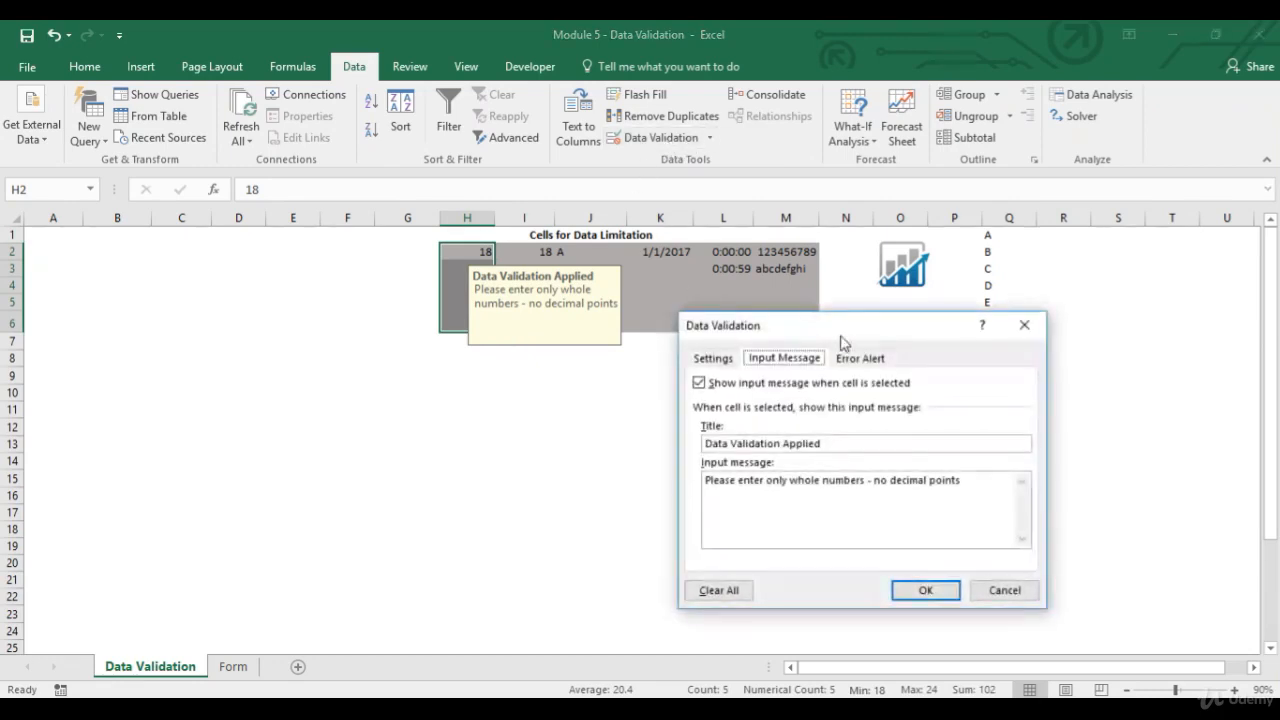
left_click(866, 362)
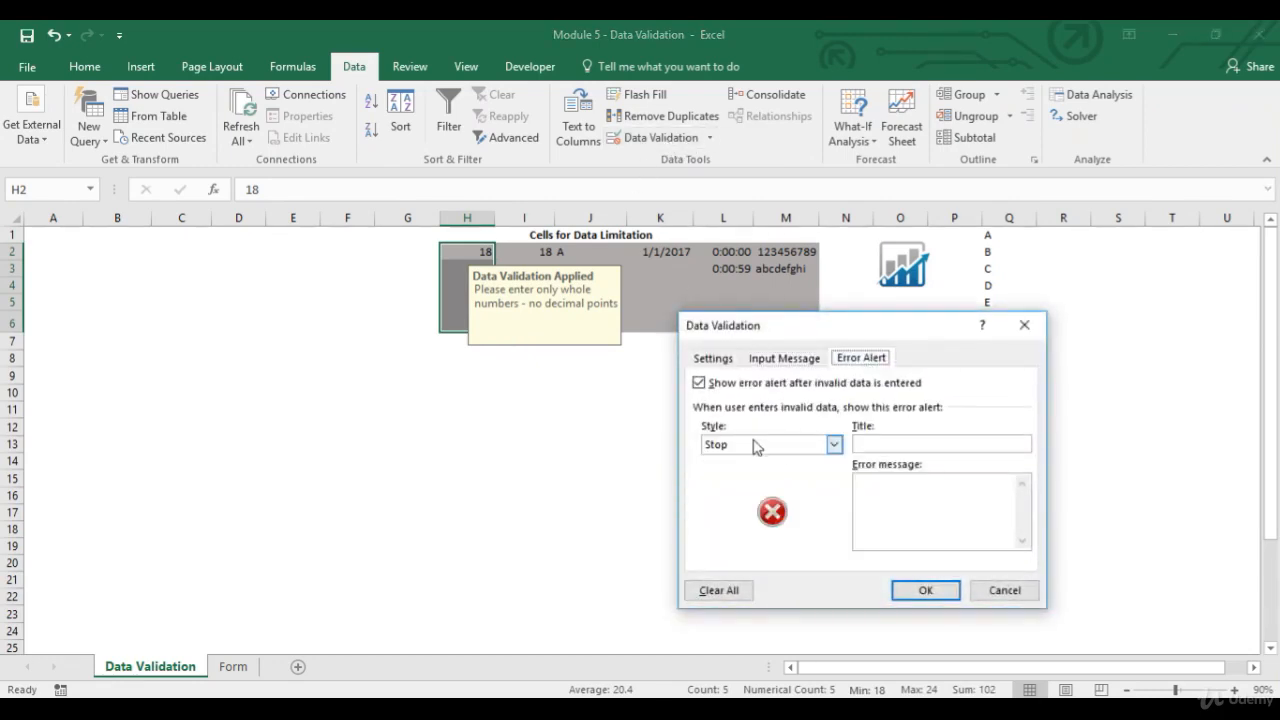
left_click(834, 445)
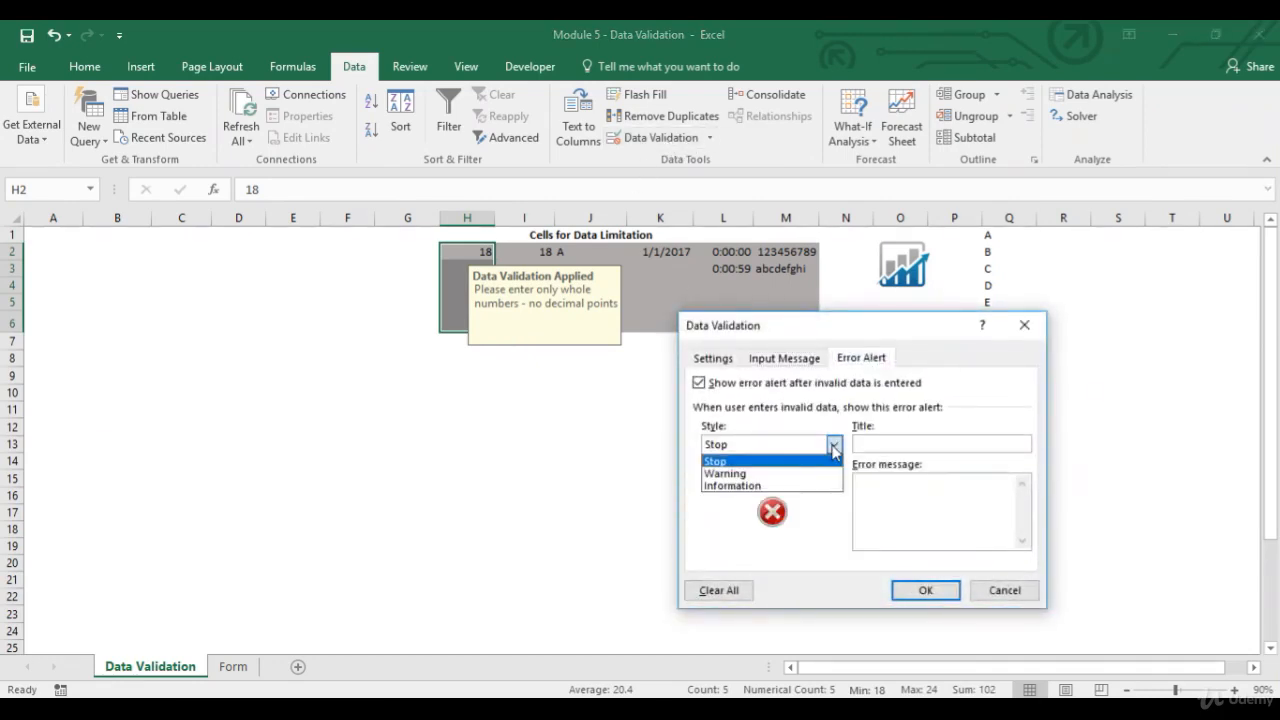
left_click(834, 448)
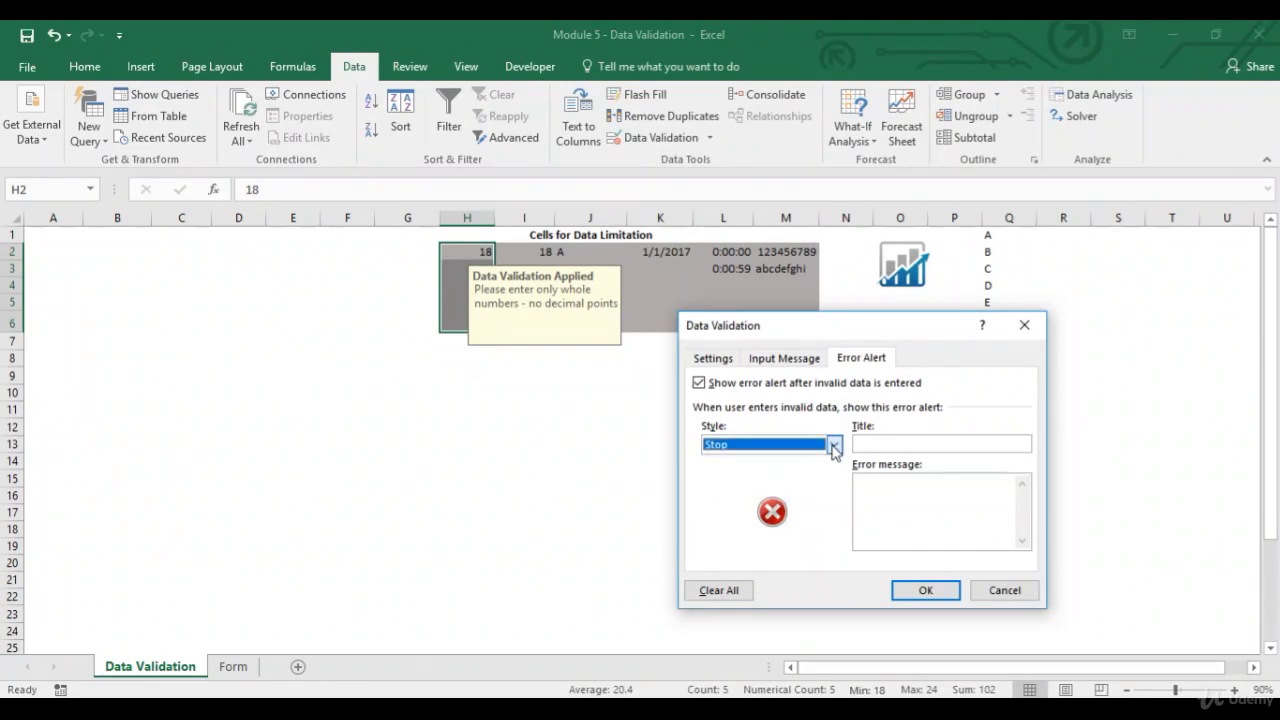
left_click(1031, 594)
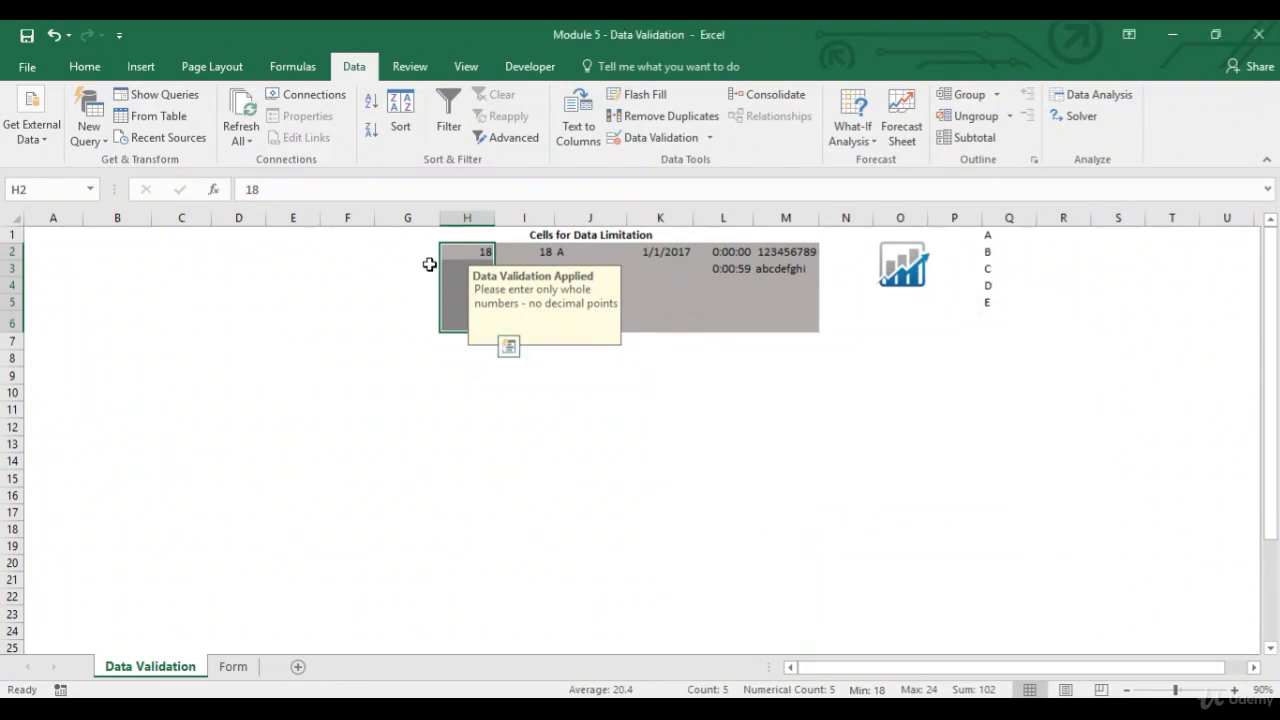
- Try to enter 25 in cell H6 to test the default error alert, and cancel the entry
left_click(449, 318)
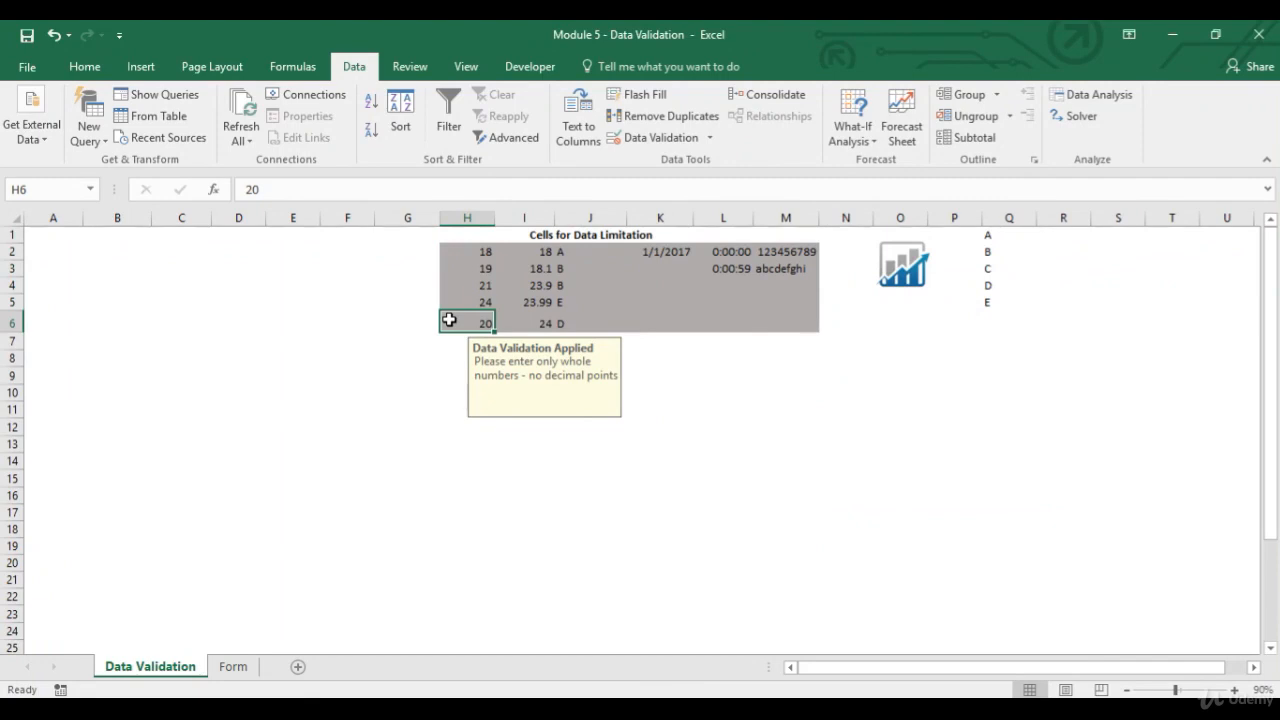
type("25")
key("Return")
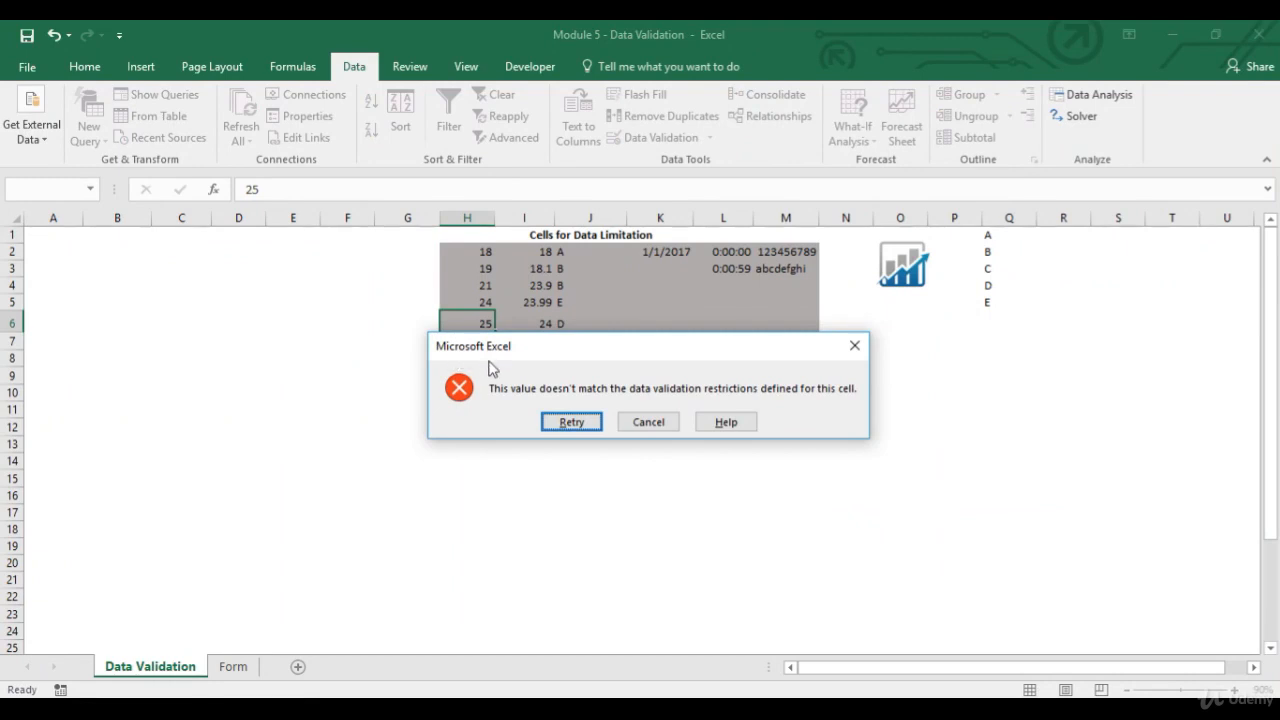
left_click(661, 421)
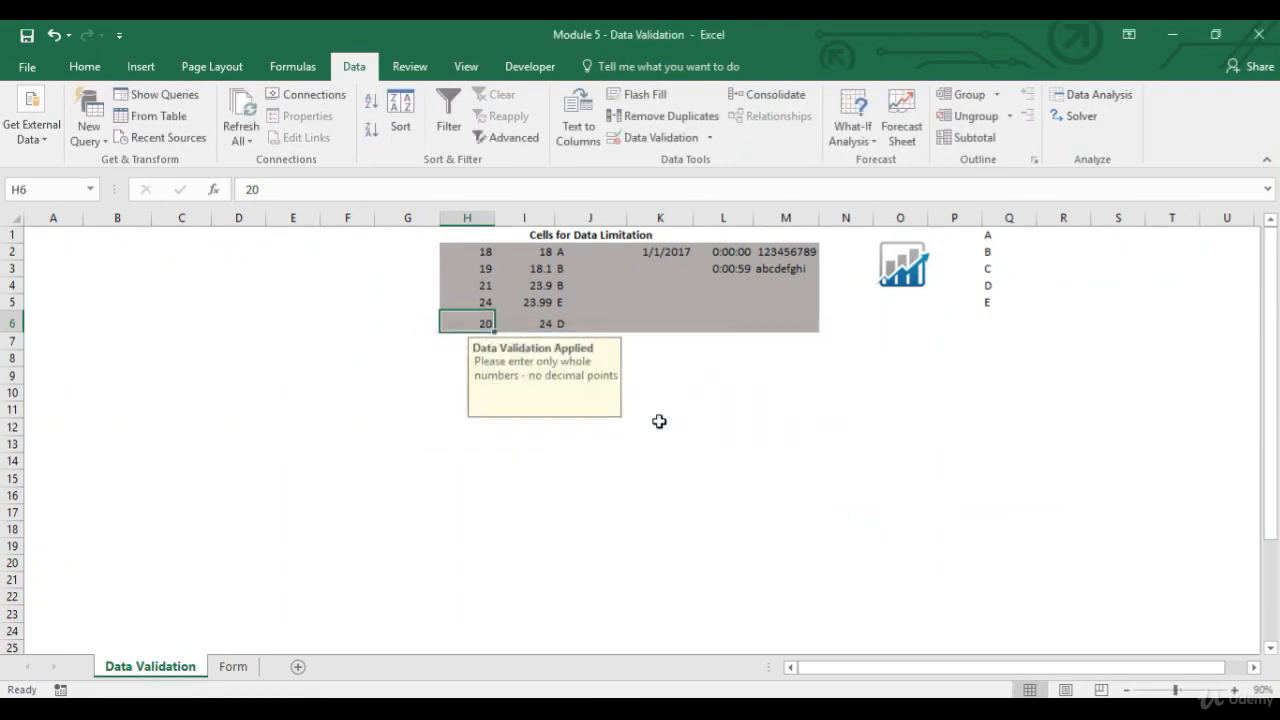
- Preview the Information and Warning error alert styles for cells H2:H6 and select the Stop style
left_click(637, 138)
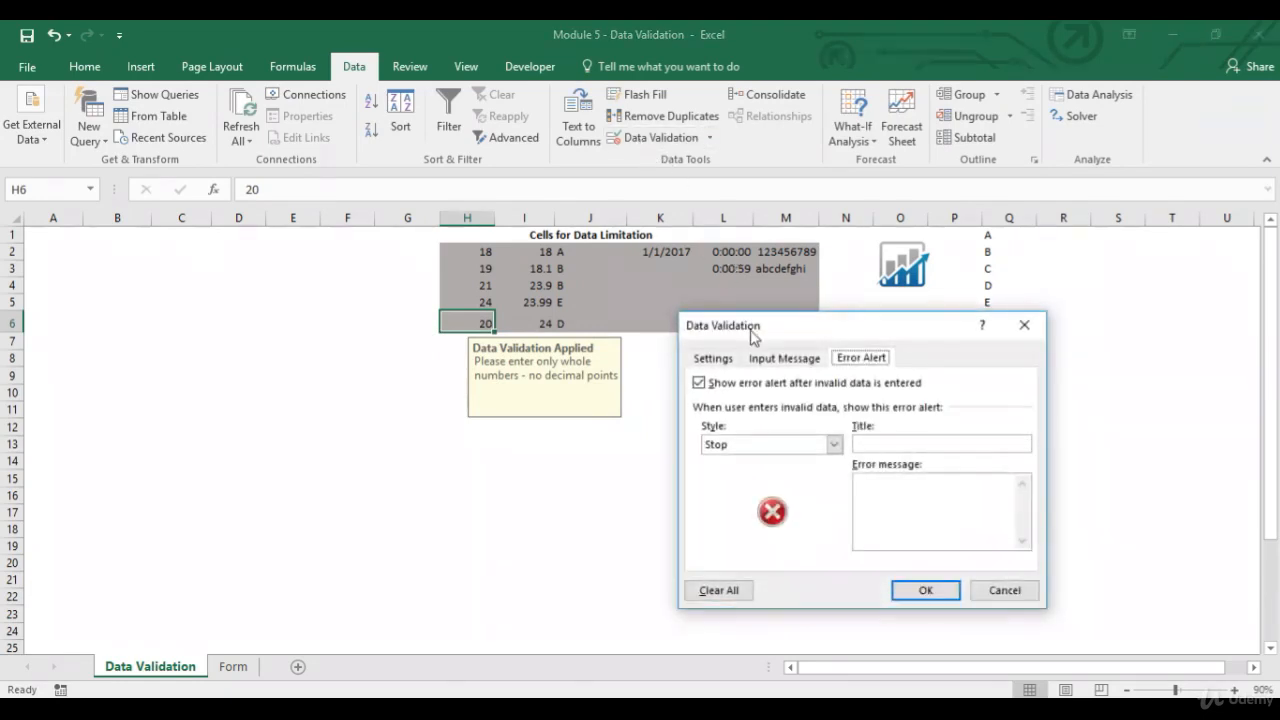
left_click(1004, 590)
left_click_drag(484, 254, 486, 323)
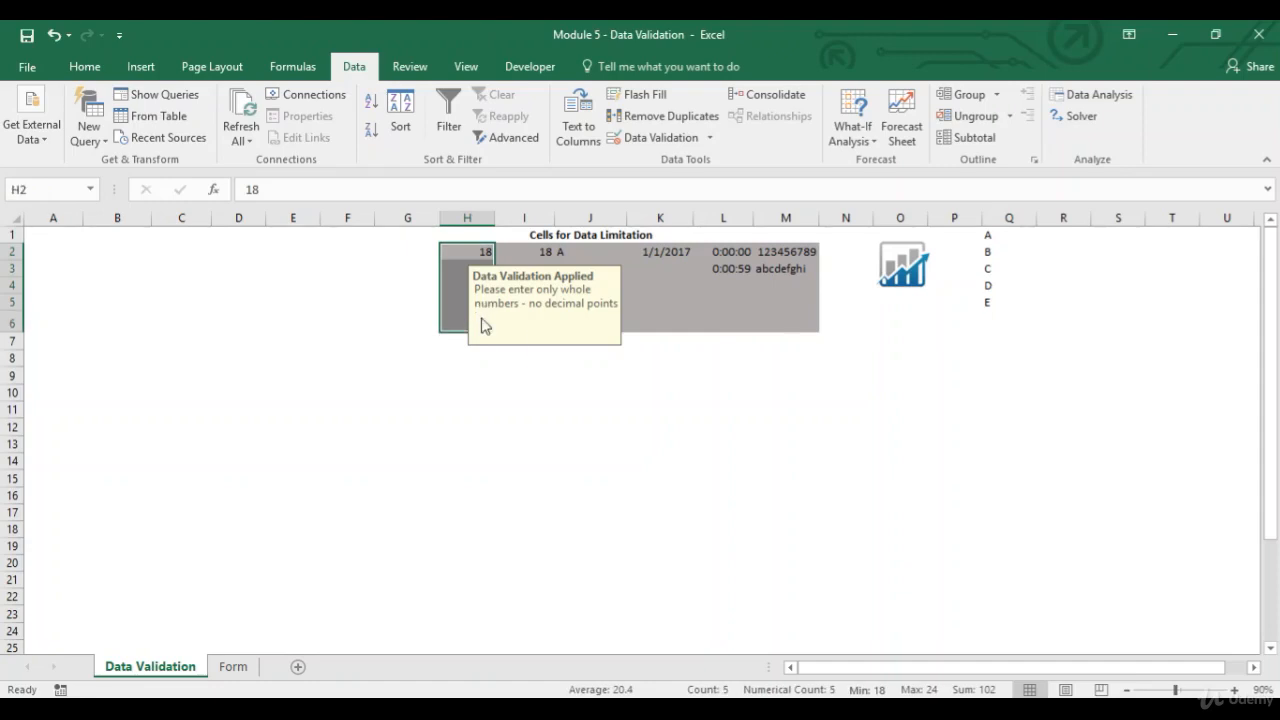
left_click(661, 138)
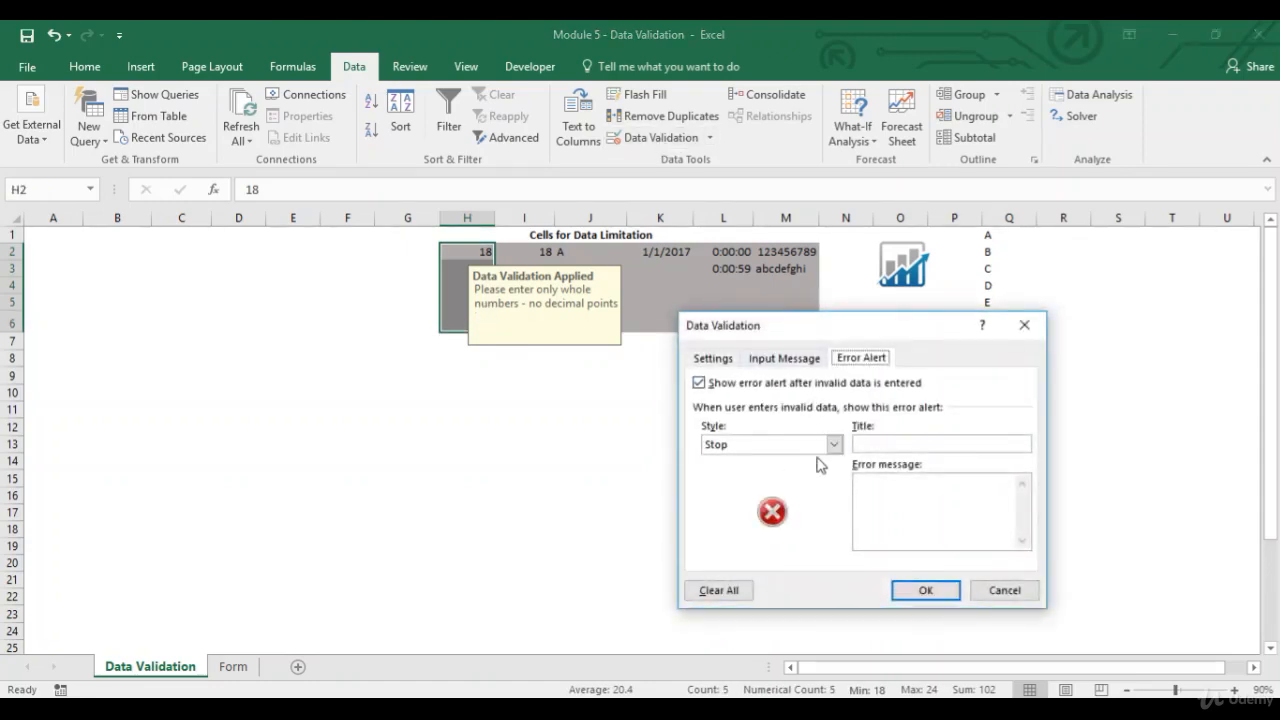
left_click(834, 444)
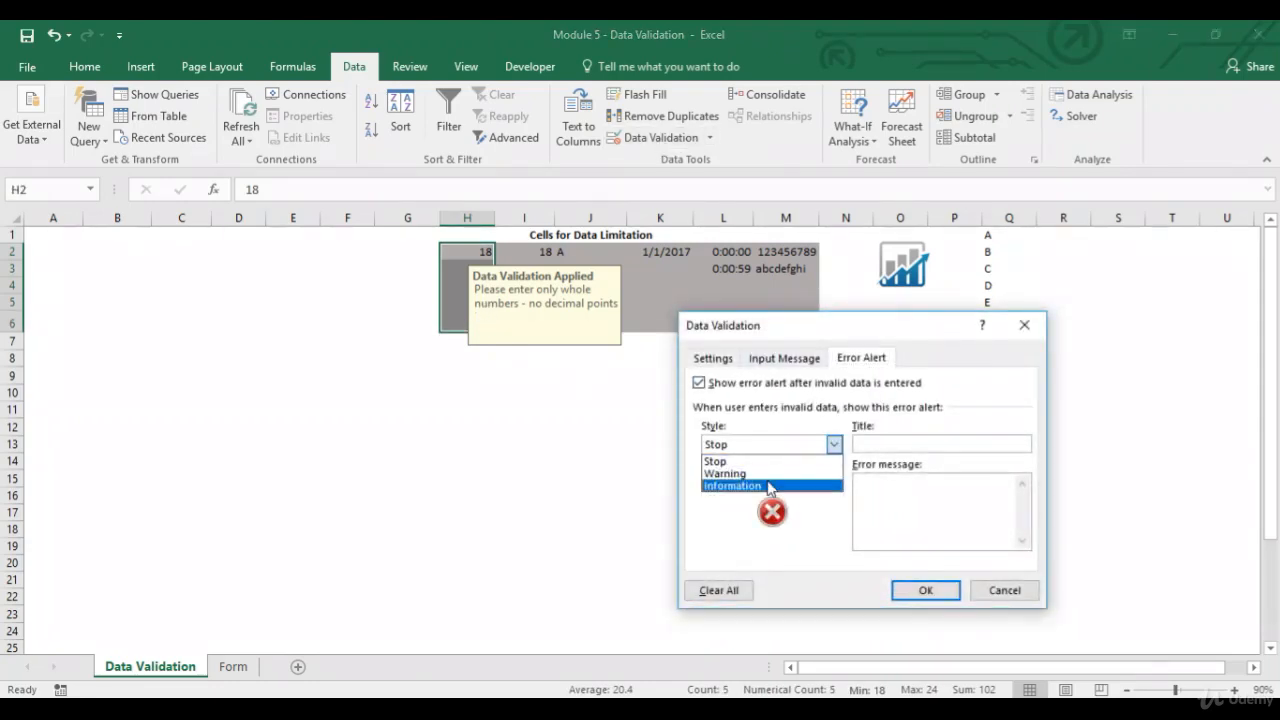
left_click(770, 486)
left_click(832, 444)
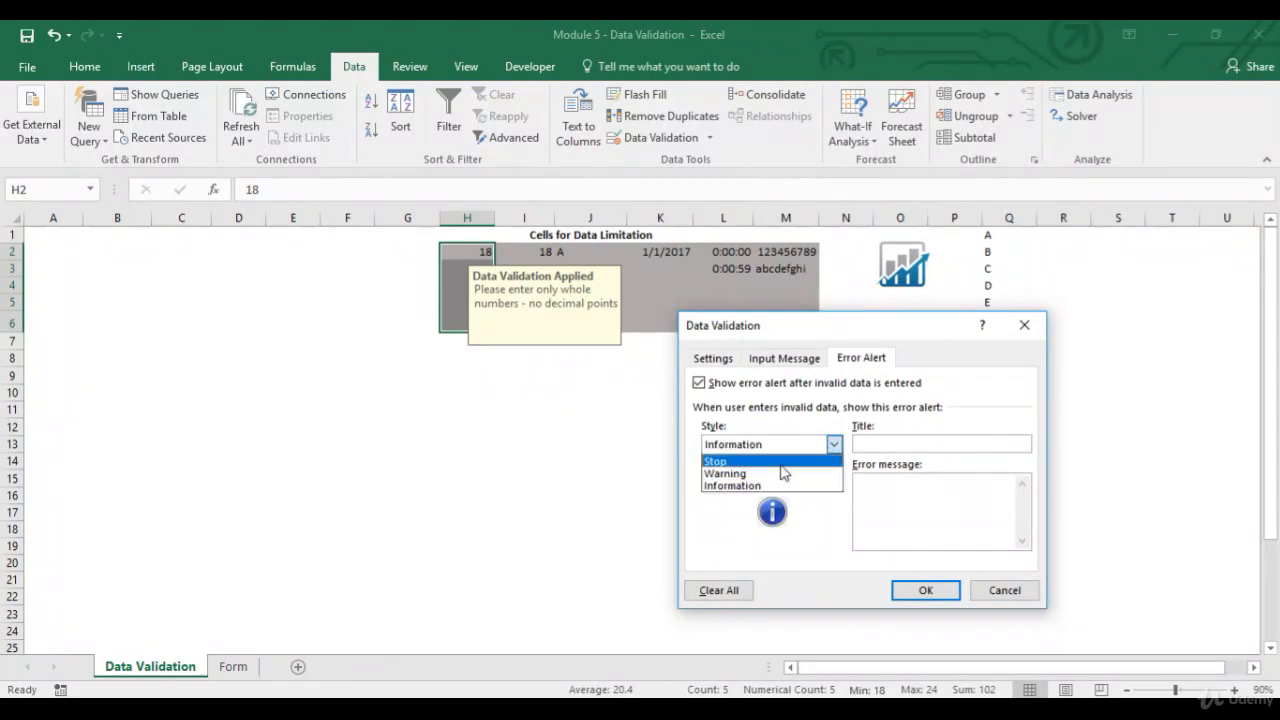
left_click(779, 470)
left_click(810, 446)
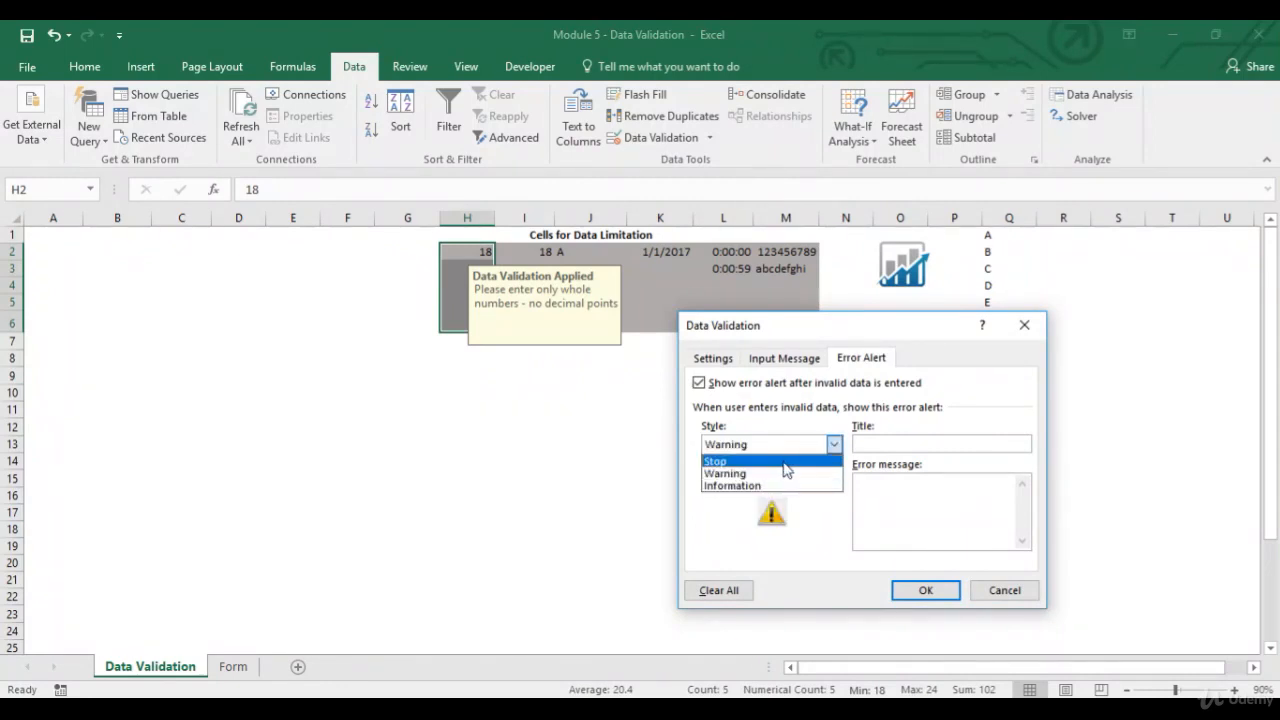
left_click(803, 460)
- Title the error alert "Wrong!", give it the message "Please enter only whole numbers!" and apply it to cells H2:H6
left_click(869, 445)
type("Wrong!")
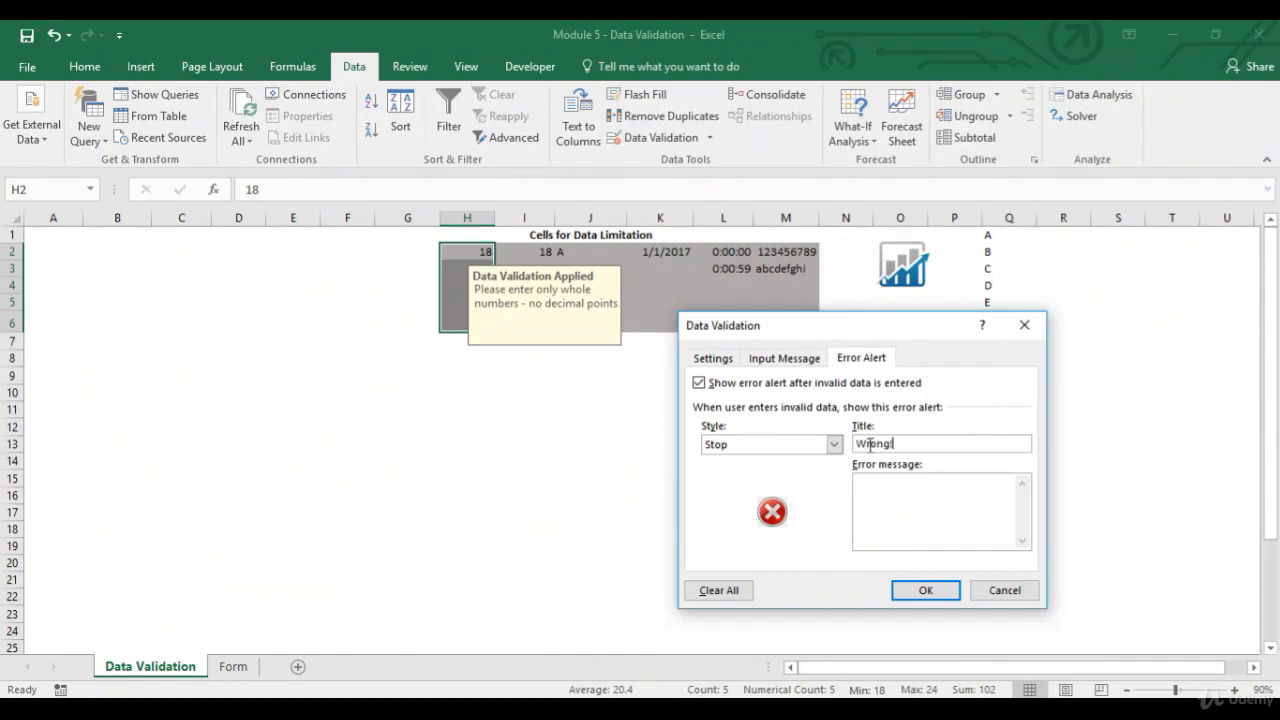
left_click(889, 481)
type("Please enter only who")
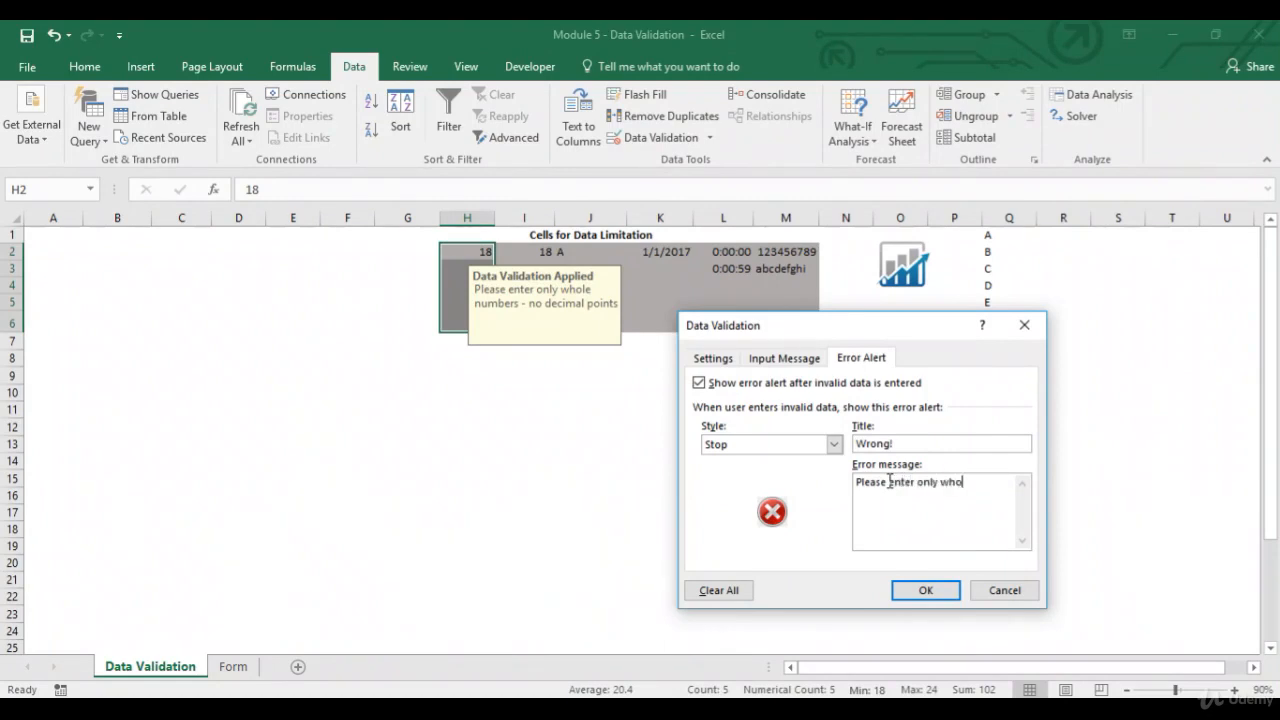
type("le numbers!")
left_click(921, 591)
- Test the custom error alert by trying to enter 25 in cell H6, and cancel the entry
left_click(452, 323)
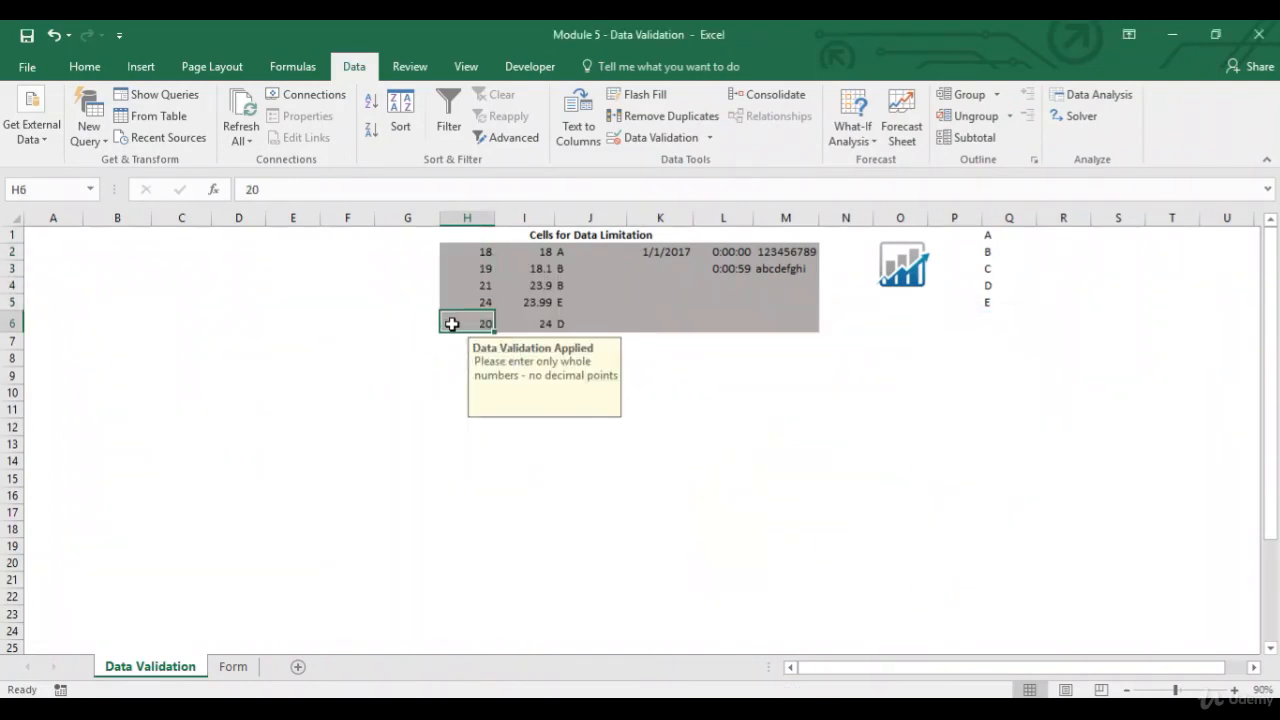
type("25")
key("Return")
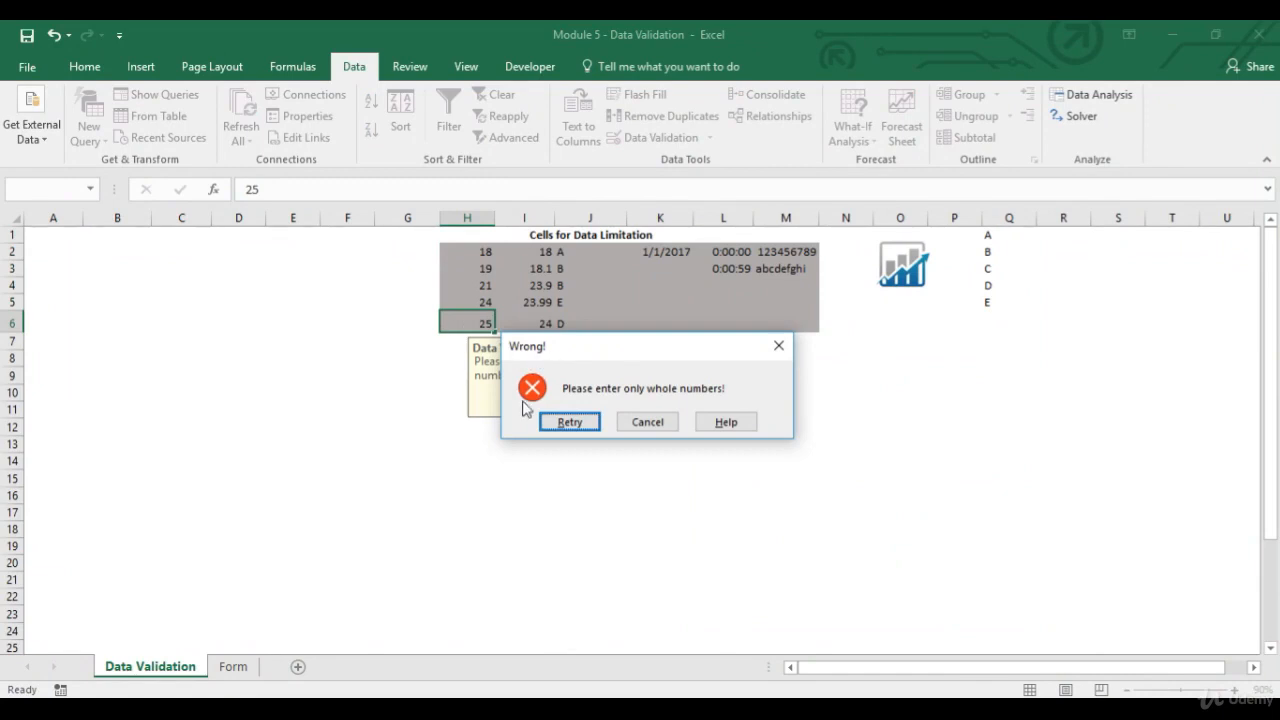
left_click(646, 421)
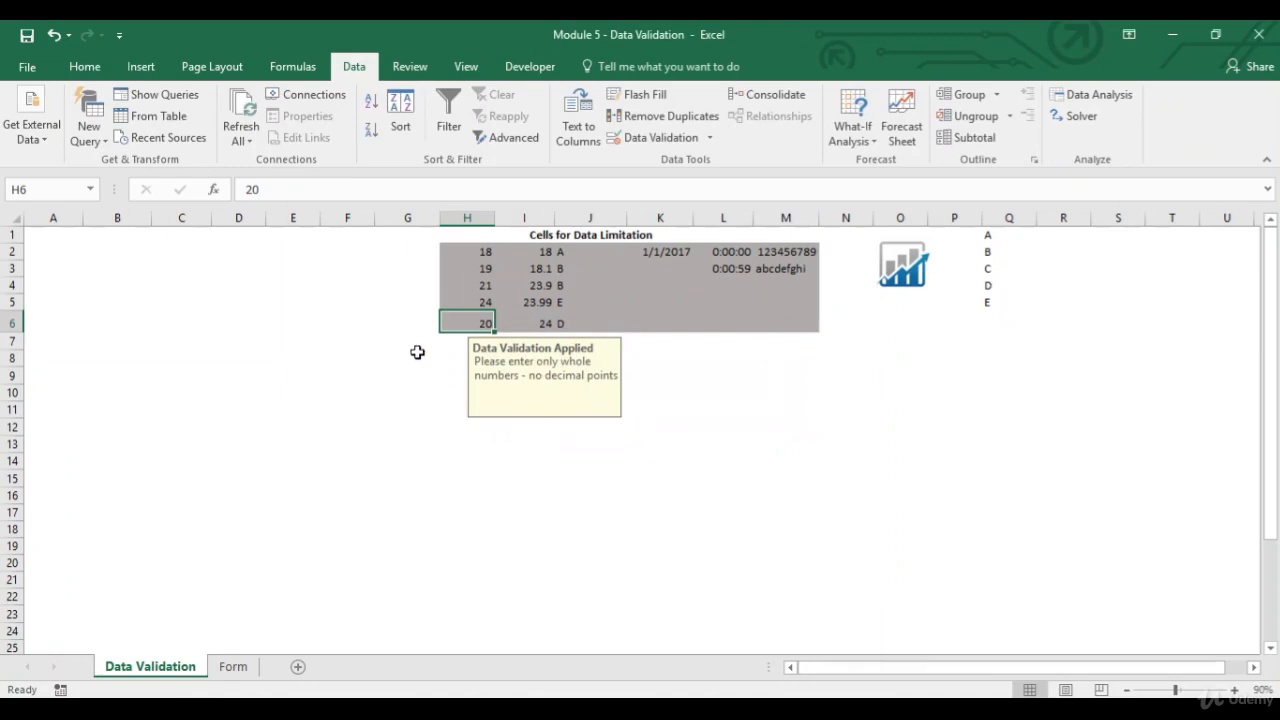